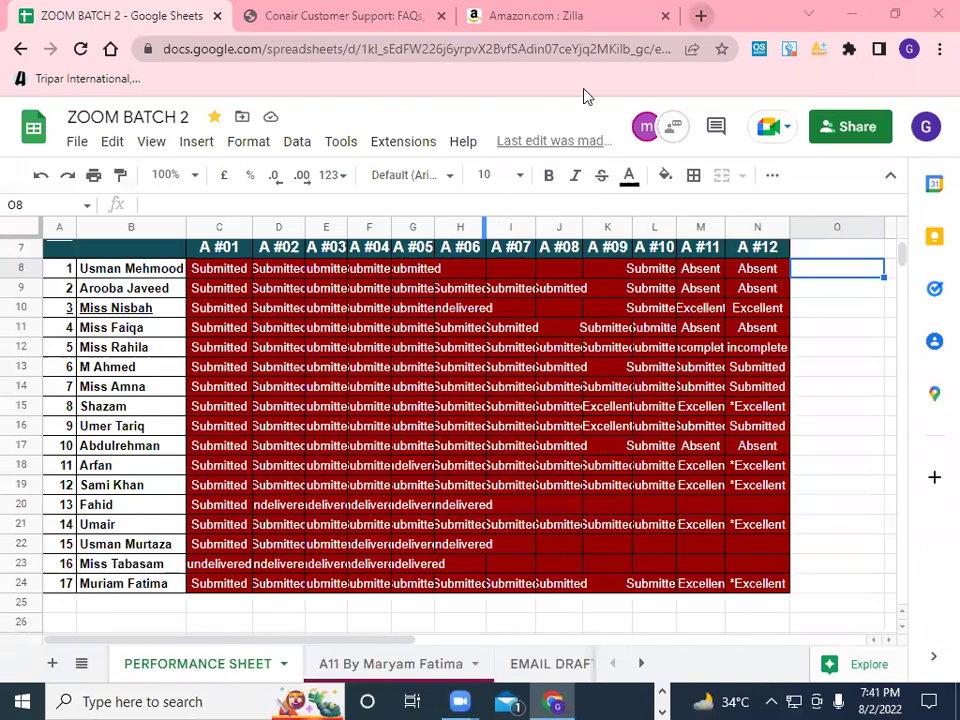
Step: Open a blank browser tab for searching, and copy the brand Sterilite from cell E22 of the A11 sheet in ZOOM BATCH 2
{"action": "key", "text": "ctrl+t"}
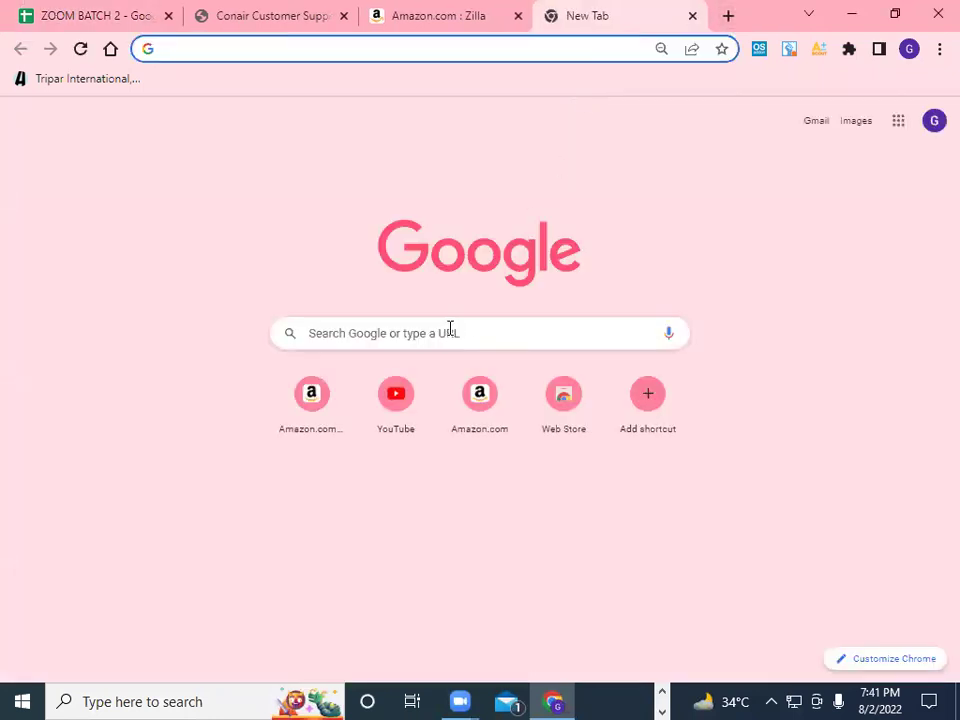
{"action": "left_click", "coordinate": [438, 336]}
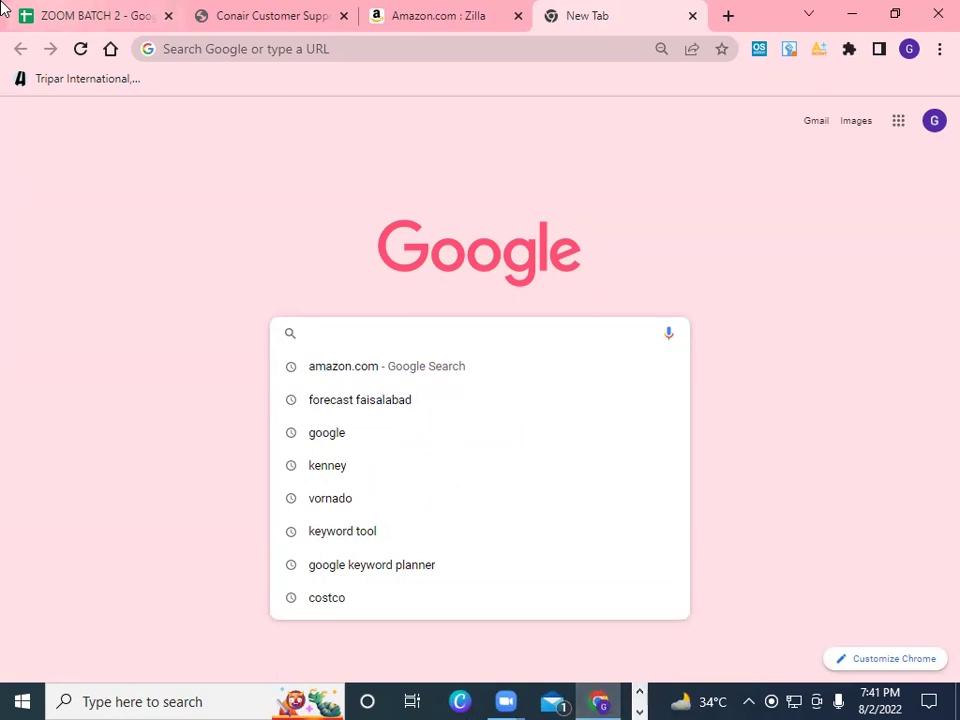
{"action": "left_click", "coordinate": [95, 15]}
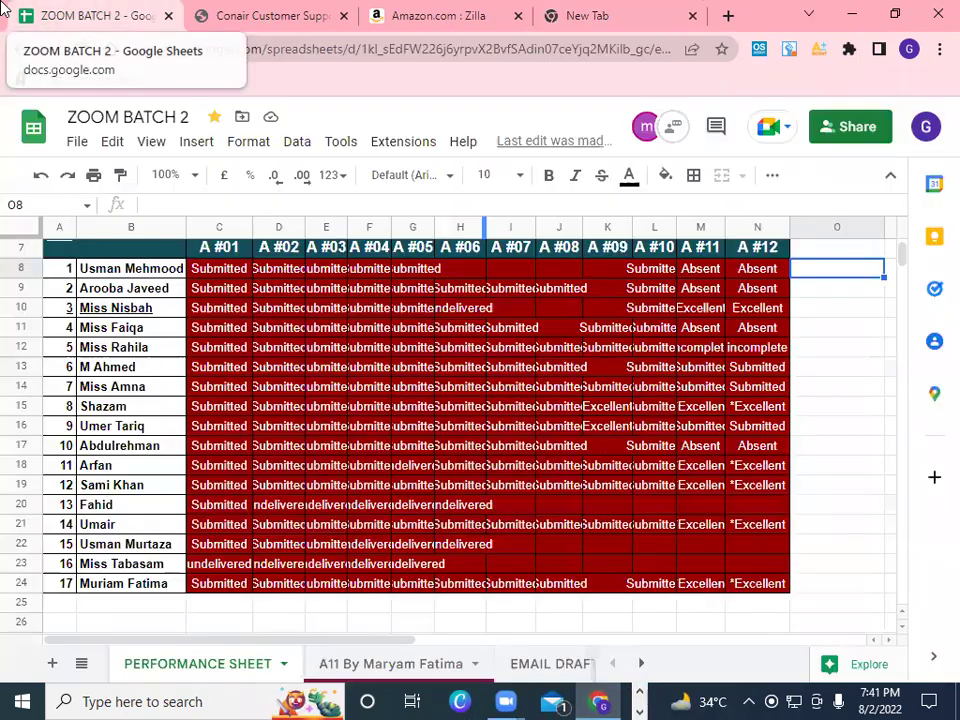
{"action": "left_click", "coordinate": [413, 668]}
{"action": "scroll", "coordinate": [484, 497], "scroll_direction": "down", "scroll_amount": 5}
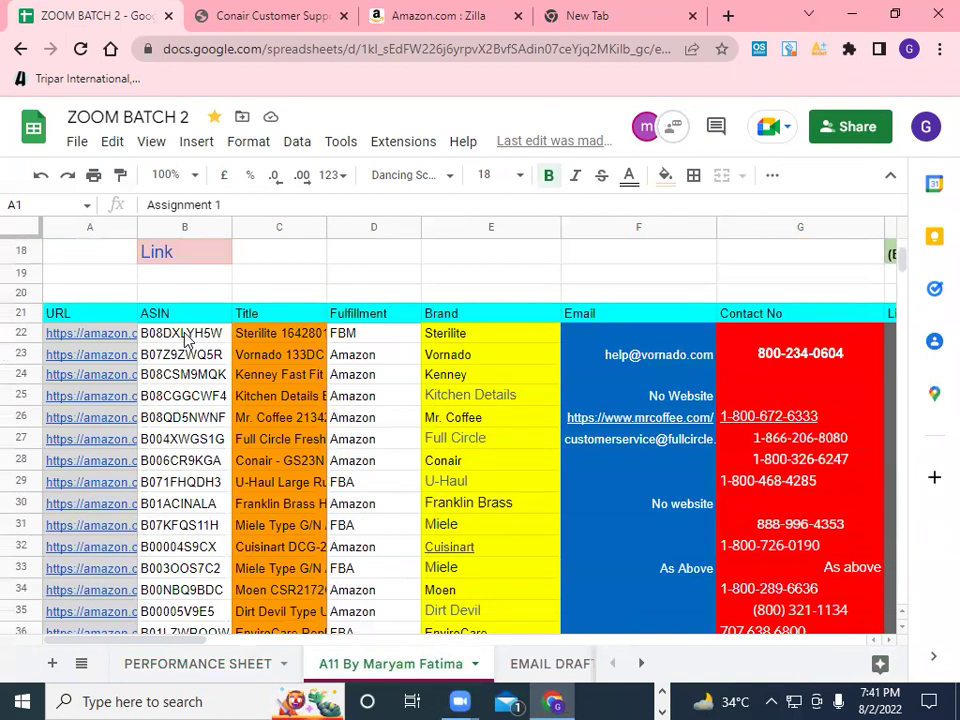
{"action": "left_click", "coordinate": [185, 338]}
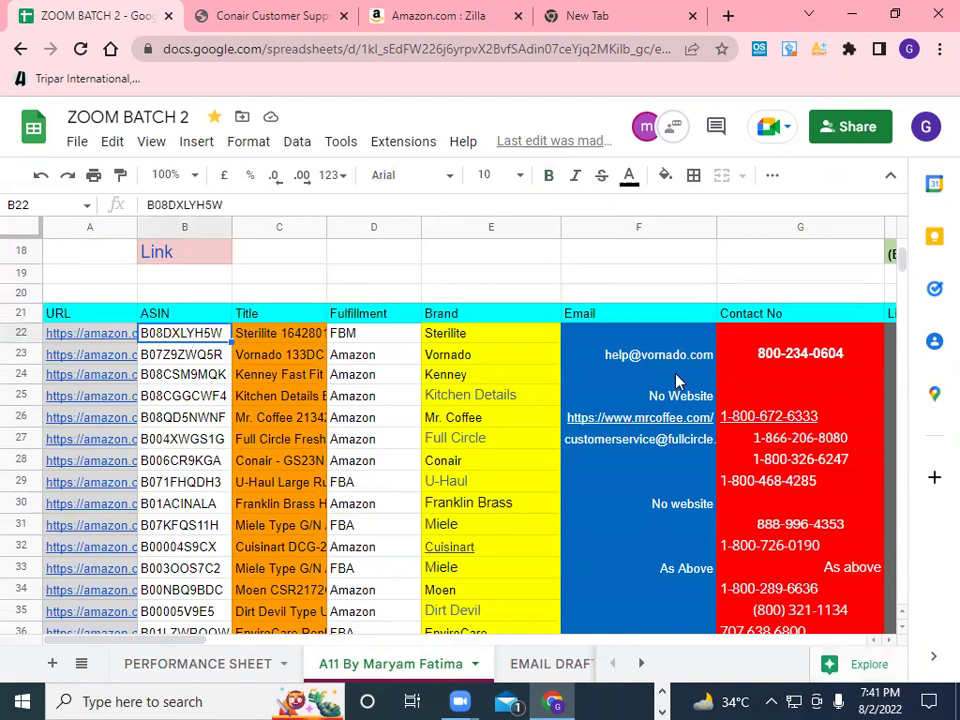
{"action": "left_click", "coordinate": [495, 345]}
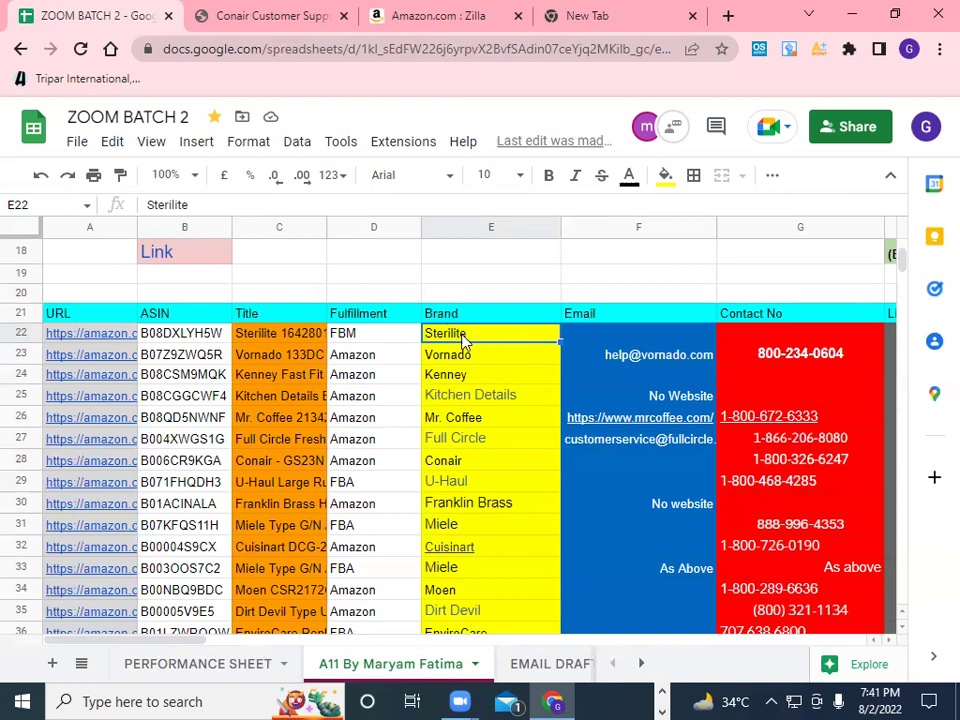
{"action": "right_click", "coordinate": [466, 342]}
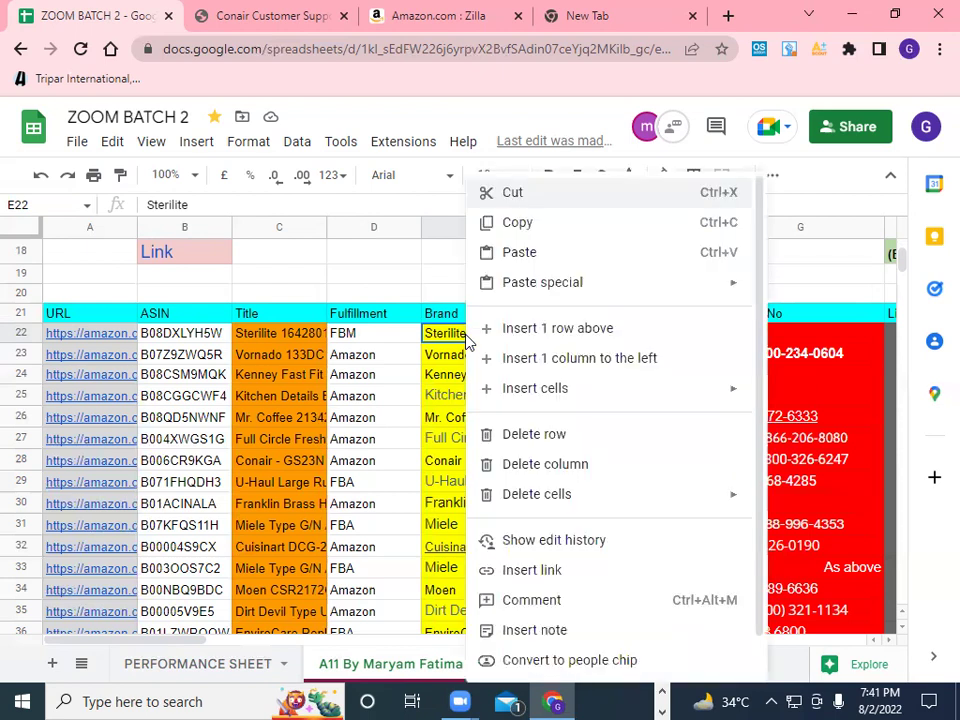
{"action": "left_click", "coordinate": [551, 223]}
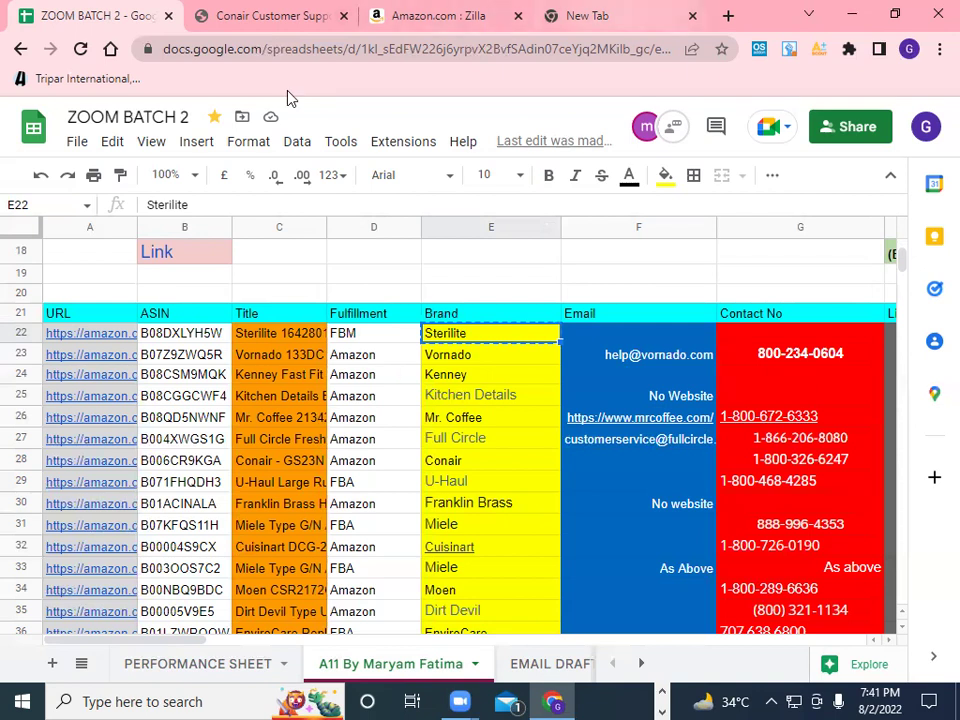
Step: Search Google for "sterilite distributor in usa" in the blank tab, starting from the copied brand name
{"action": "key", "text": "ctrl+4"}
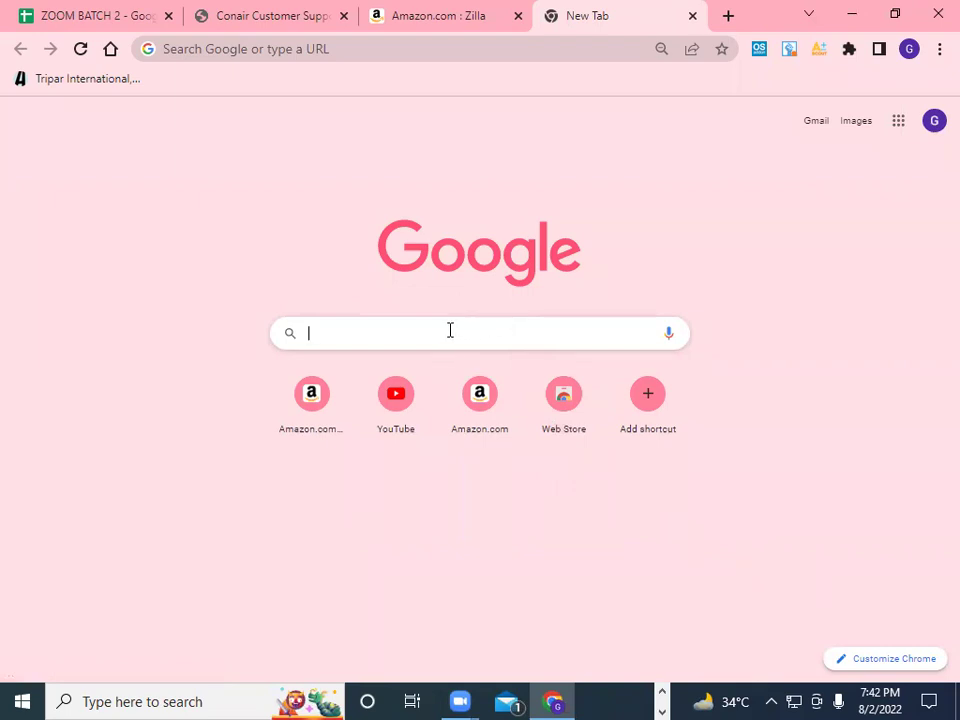
{"action": "right_click", "coordinate": [420, 331]}
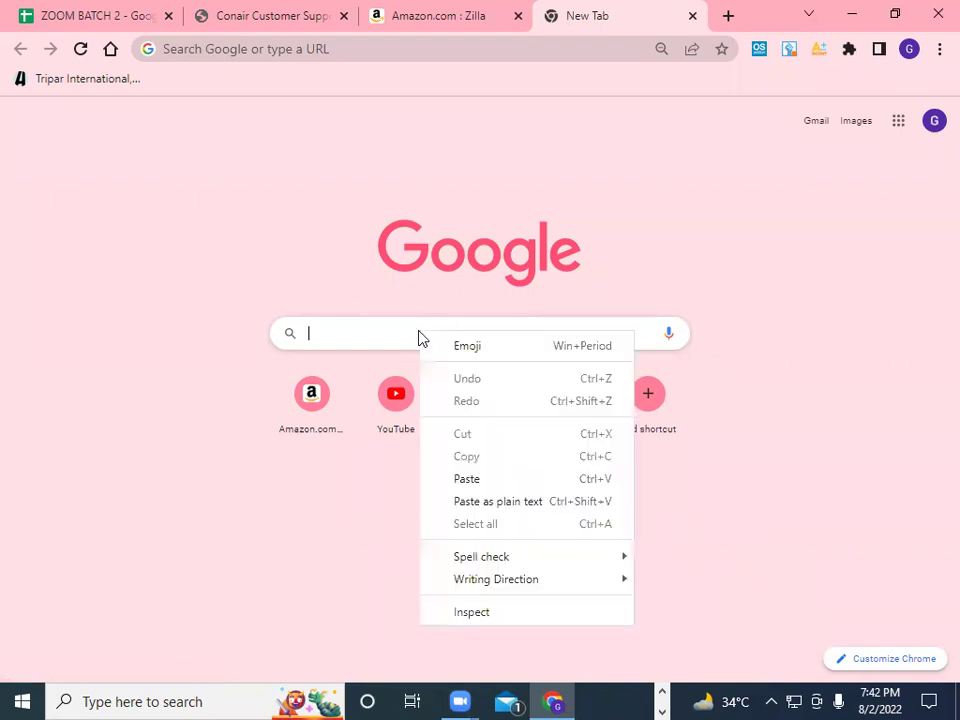
{"action": "left_click", "coordinate": [480, 478]}
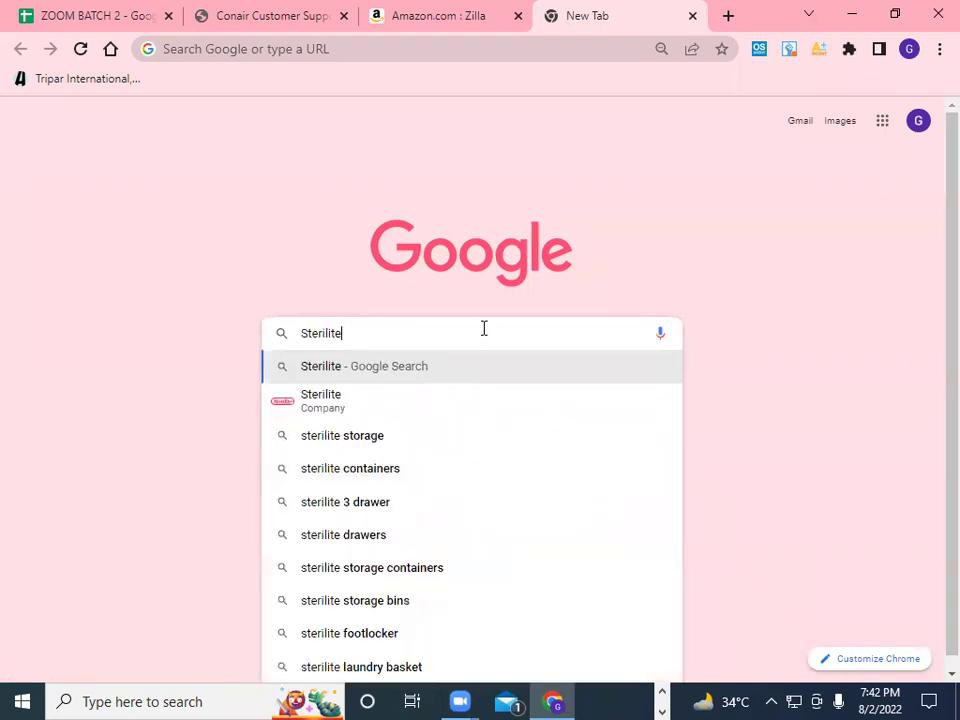
{"action": "left_click", "coordinate": [414, 319]}
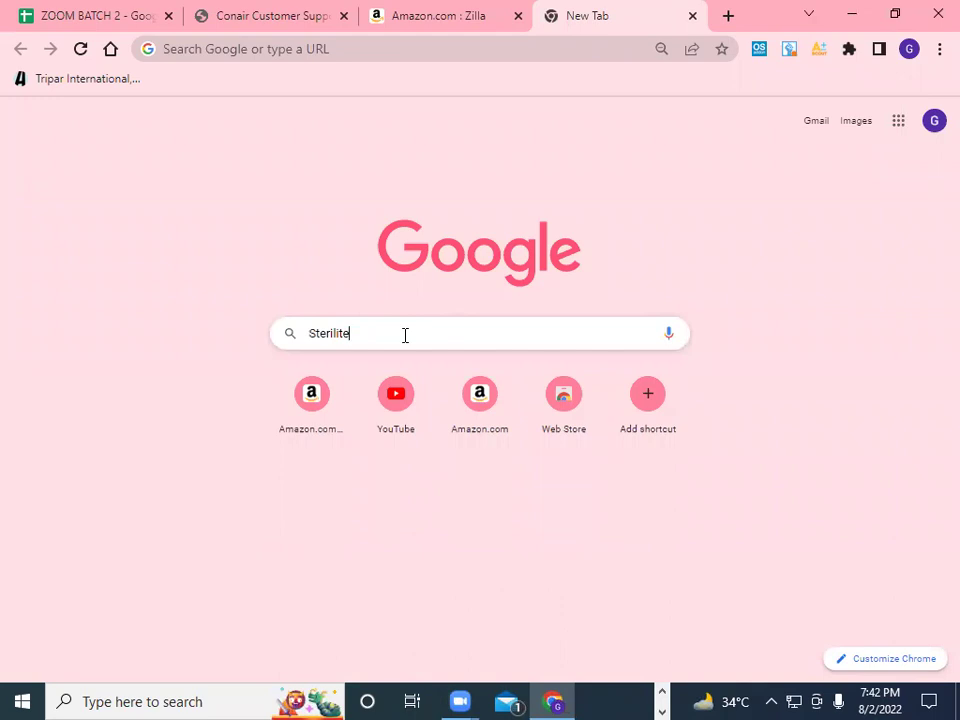
{"action": "type", "text": "Dist"}
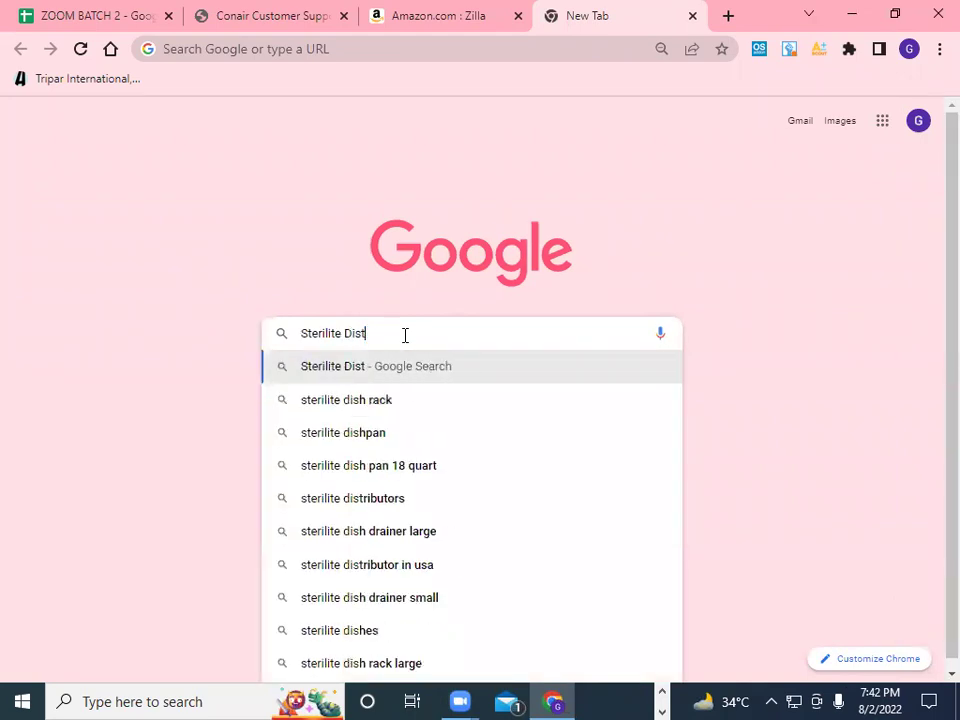
{"action": "type", "text": "rbutor"}
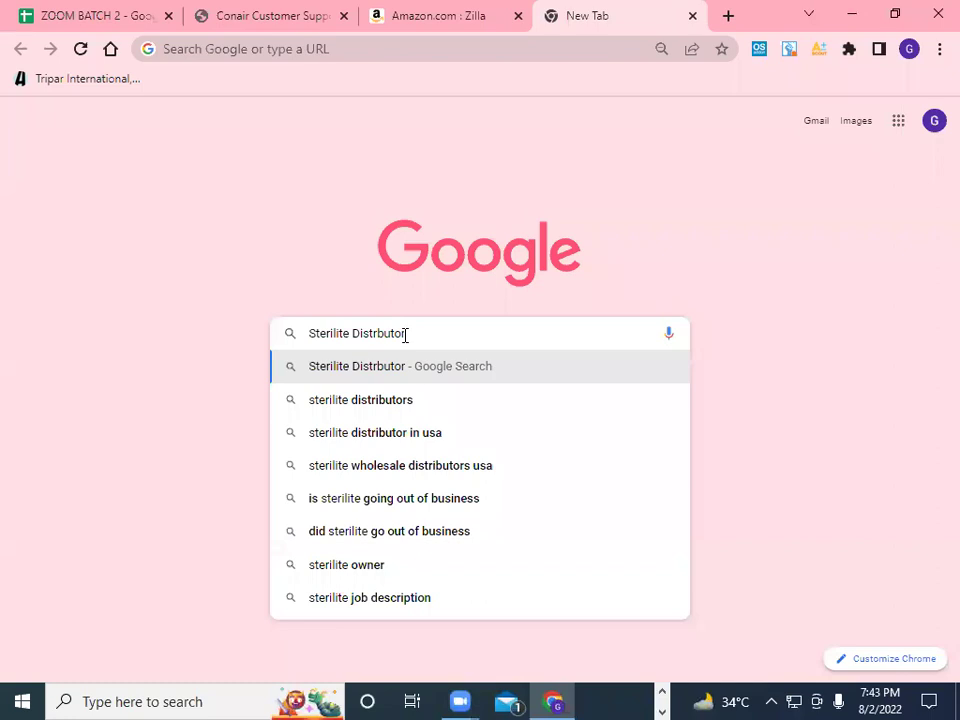
{"action": "left_click", "coordinate": [441, 437]}
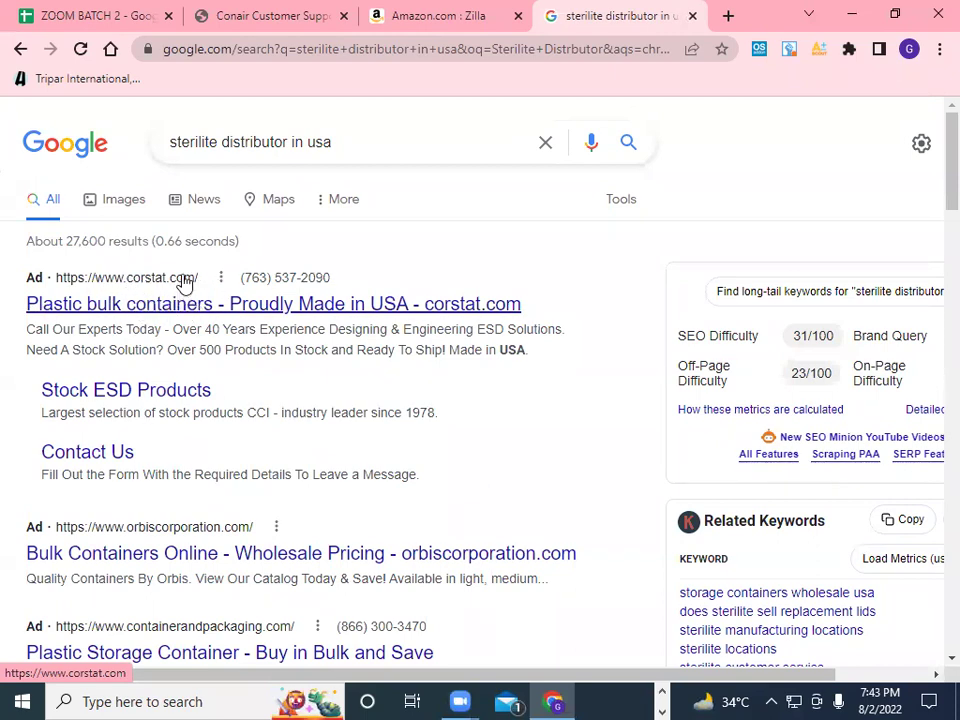
Step: Find the 4sgm "Wholesale STERILITE PRODUCTS" result below the ads and open it in a new browser tab
{"action": "scroll", "coordinate": [205, 372], "scroll_direction": "down", "scroll_amount": 1}
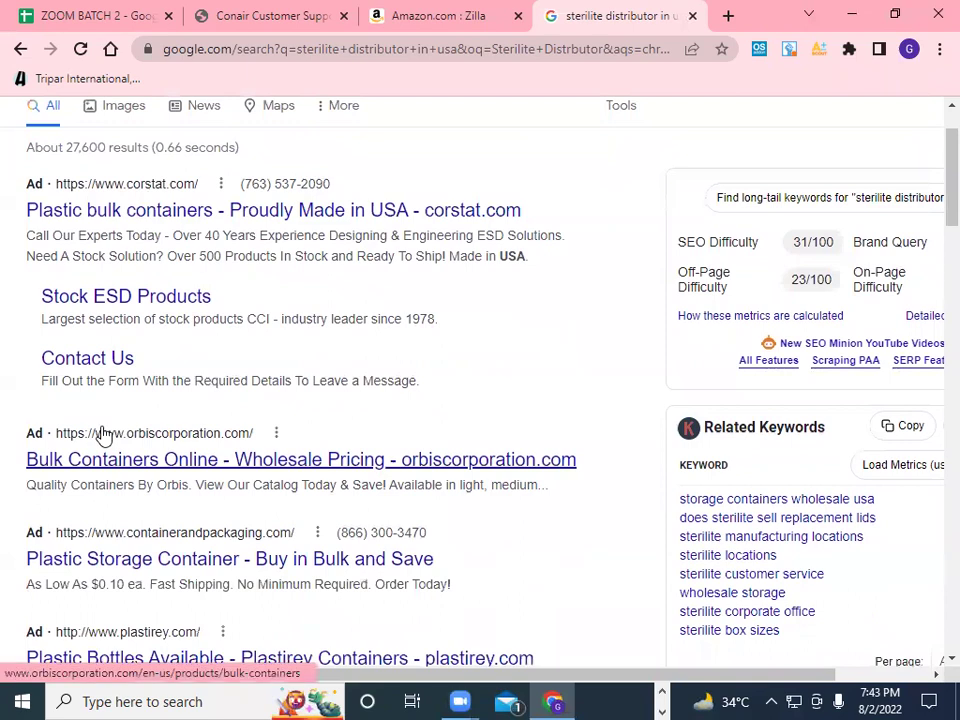
{"action": "scroll", "coordinate": [100, 433], "scroll_direction": "down", "scroll_amount": 2}
{"action": "scroll", "coordinate": [145, 358], "scroll_direction": "down", "scroll_amount": 1}
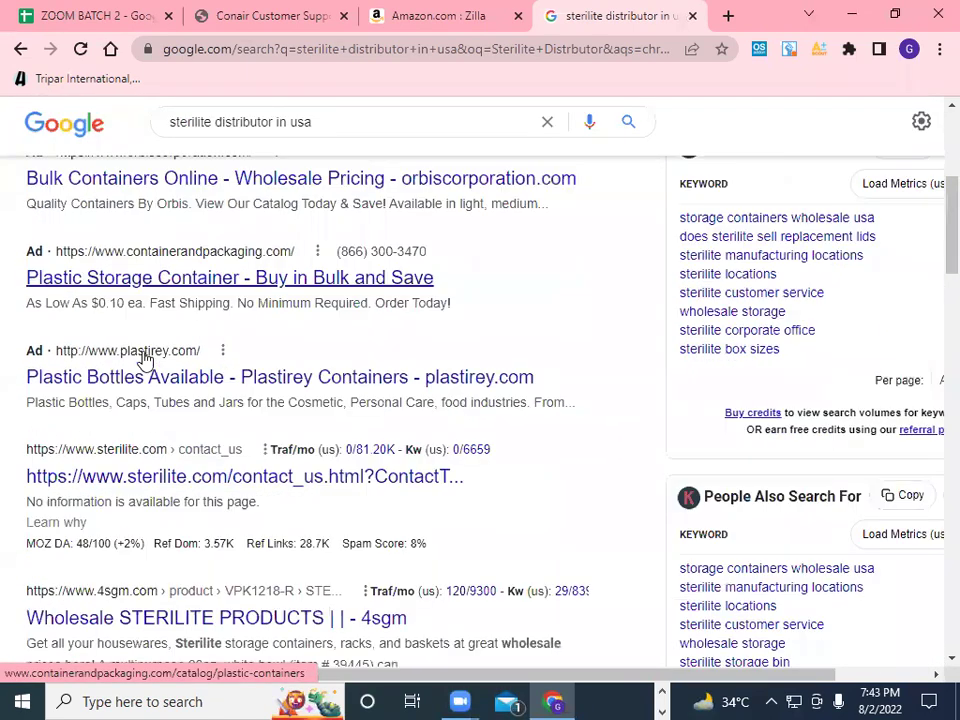
{"action": "scroll", "coordinate": [105, 358], "scroll_direction": "down", "scroll_amount": 2}
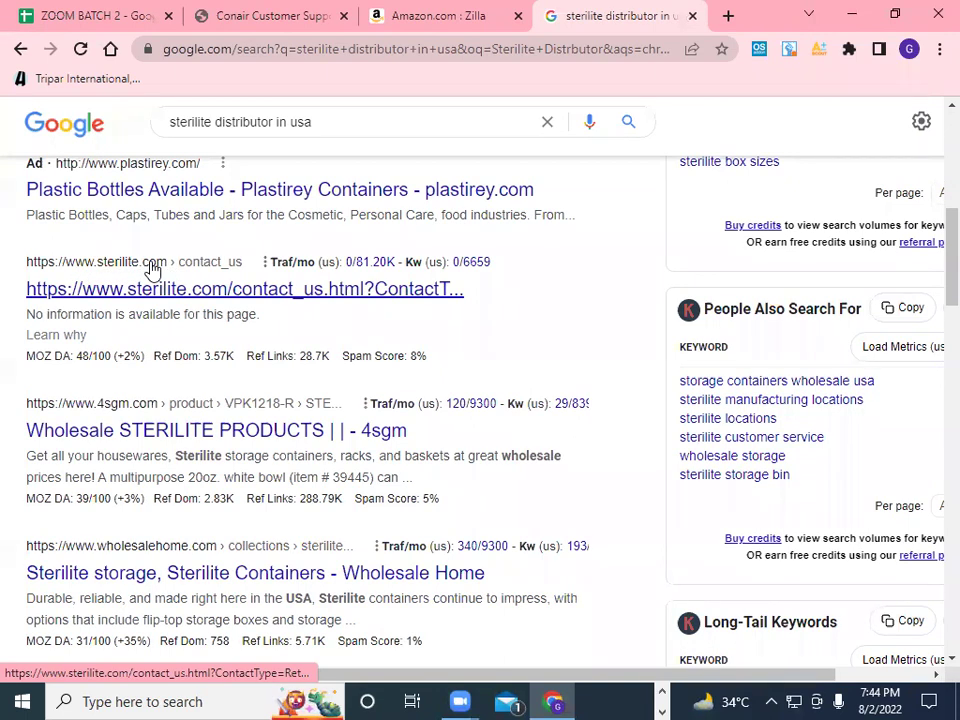
{"action": "scroll", "coordinate": [152, 270], "scroll_direction": "down", "scroll_amount": 1}
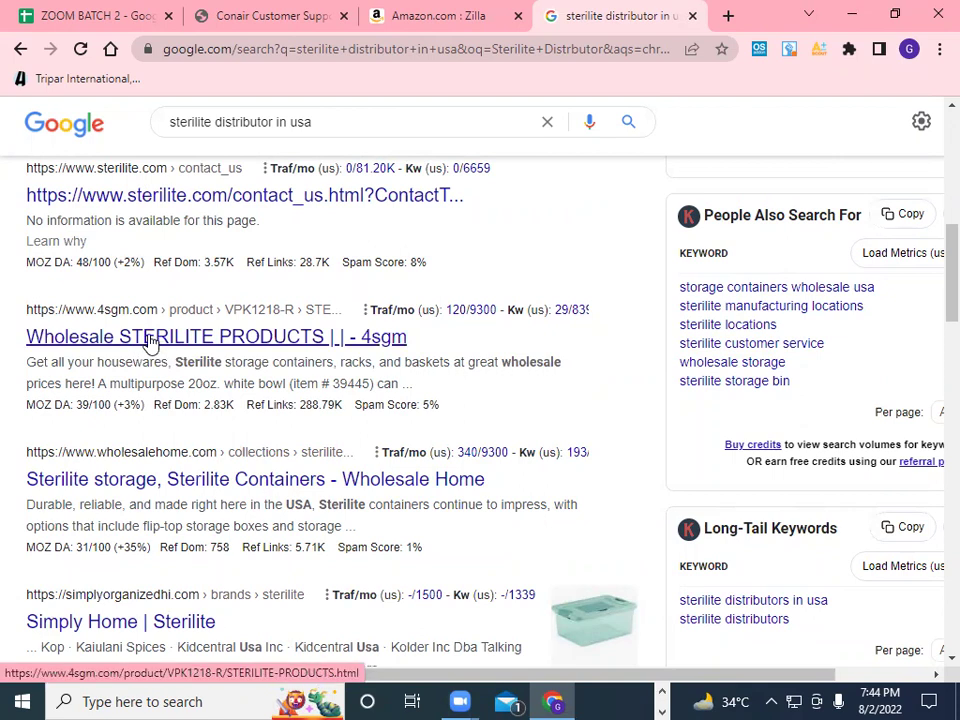
{"action": "right_click", "coordinate": [151, 341]}
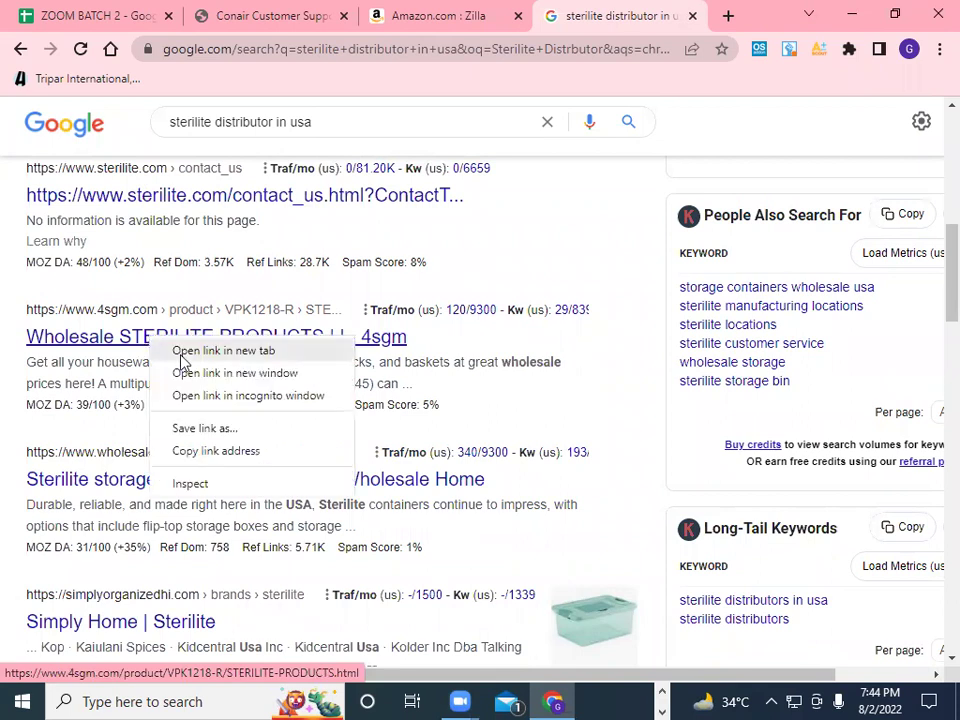
{"action": "left_click", "coordinate": [226, 351]}
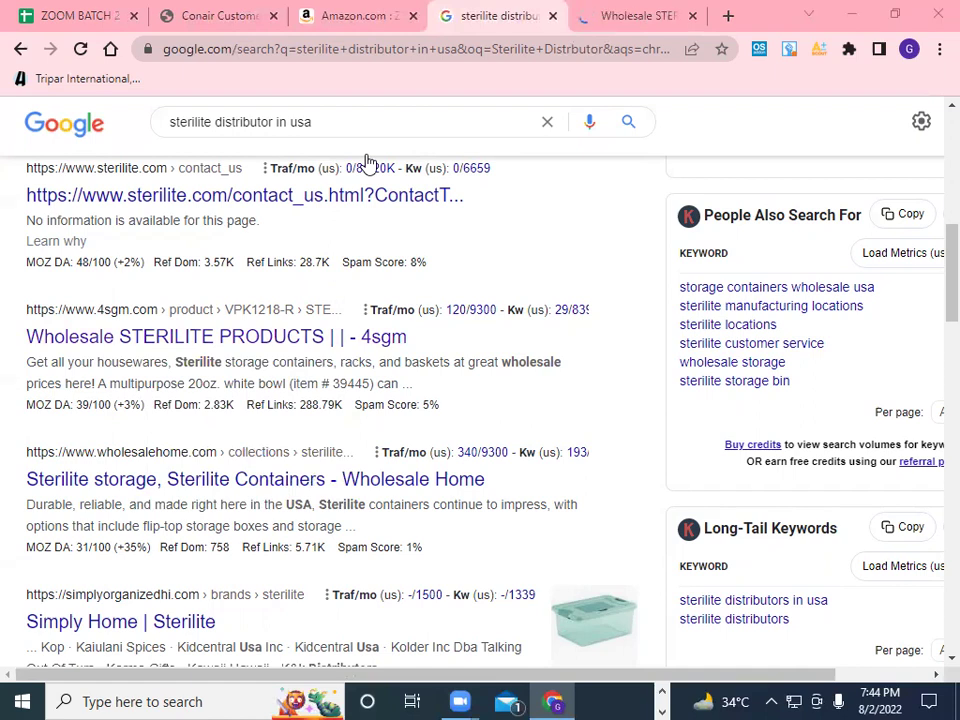
Step: Open the Wholesale Home and Modern Houseware Sterilite results in separate new browser tabs
{"action": "scroll", "coordinate": [222, 540], "scroll_direction": "down", "scroll_amount": 1}
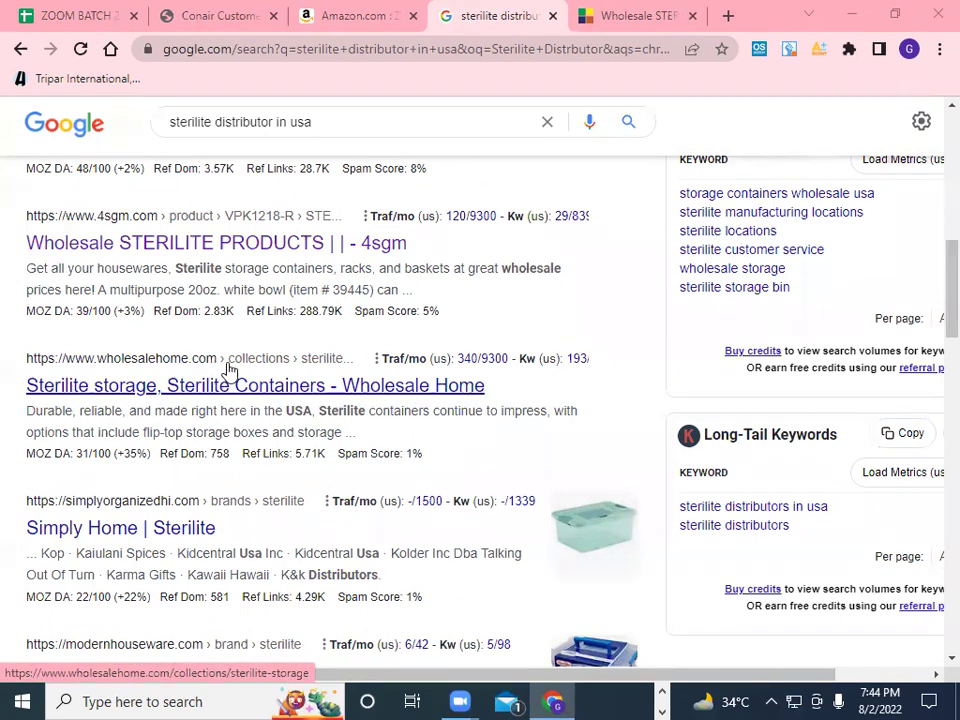
{"action": "right_click", "coordinate": [129, 395]}
{"action": "left_click", "coordinate": [215, 404]}
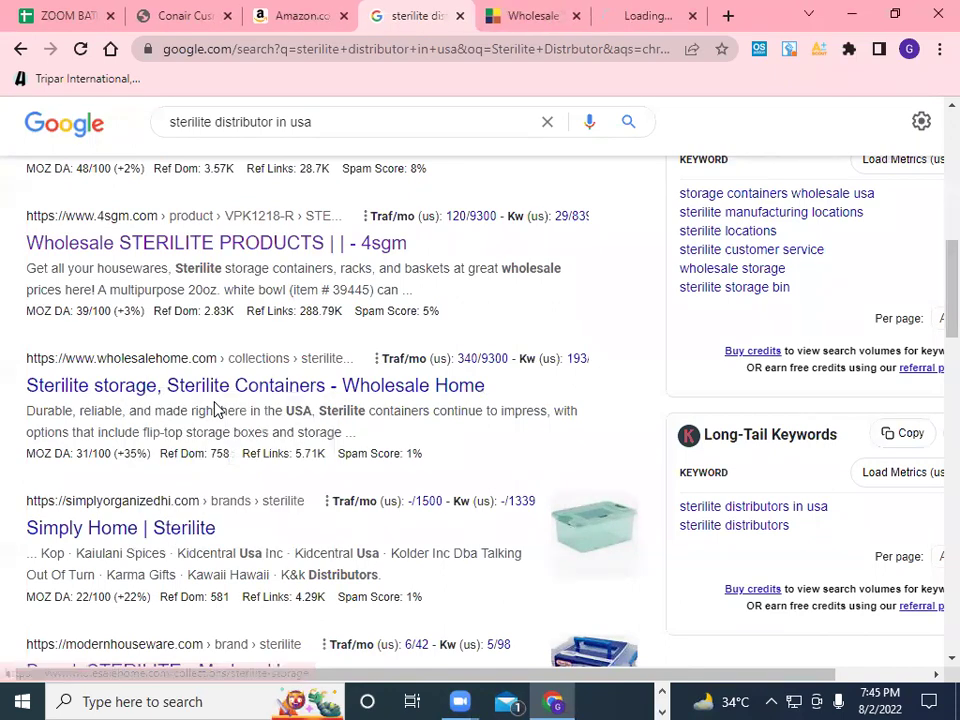
{"action": "scroll", "coordinate": [213, 409], "scroll_direction": "down", "scroll_amount": 5}
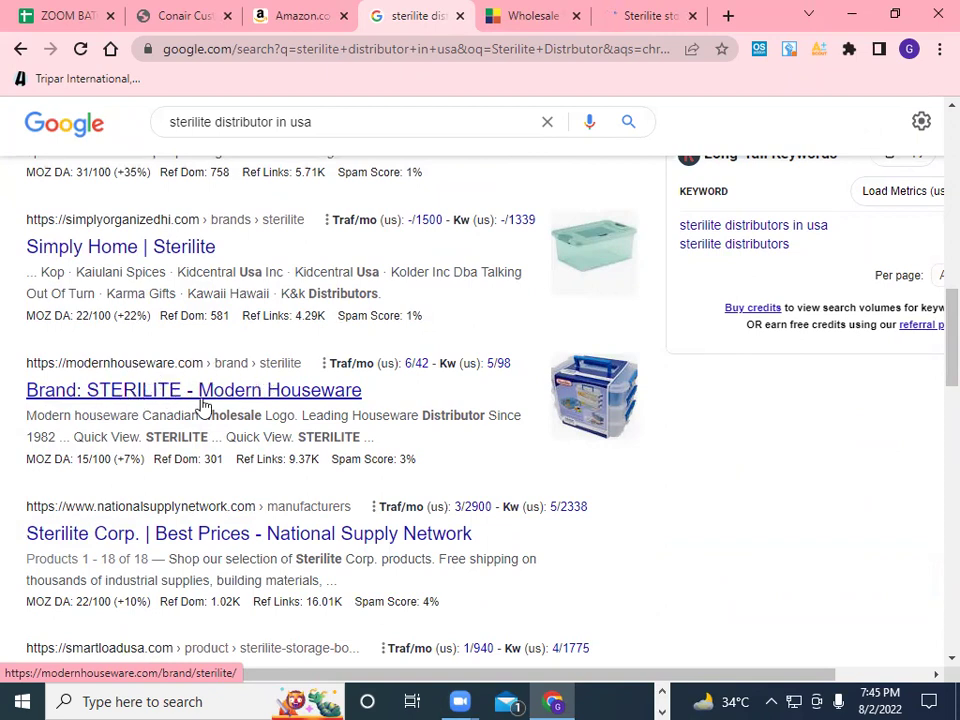
{"action": "right_click", "coordinate": [133, 397]}
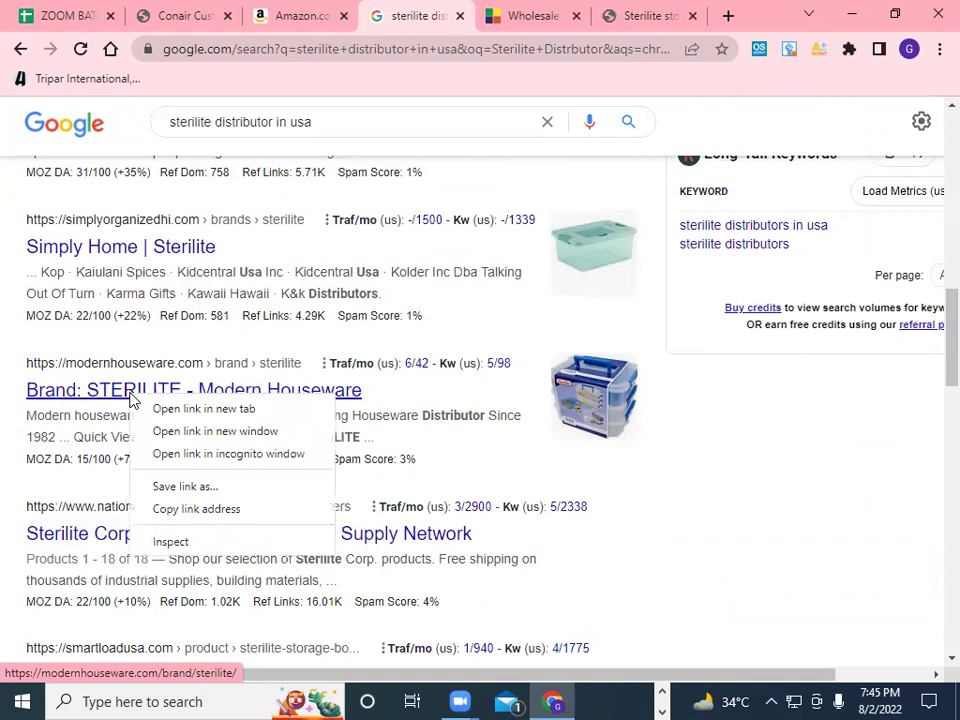
{"action": "left_click", "coordinate": [210, 409]}
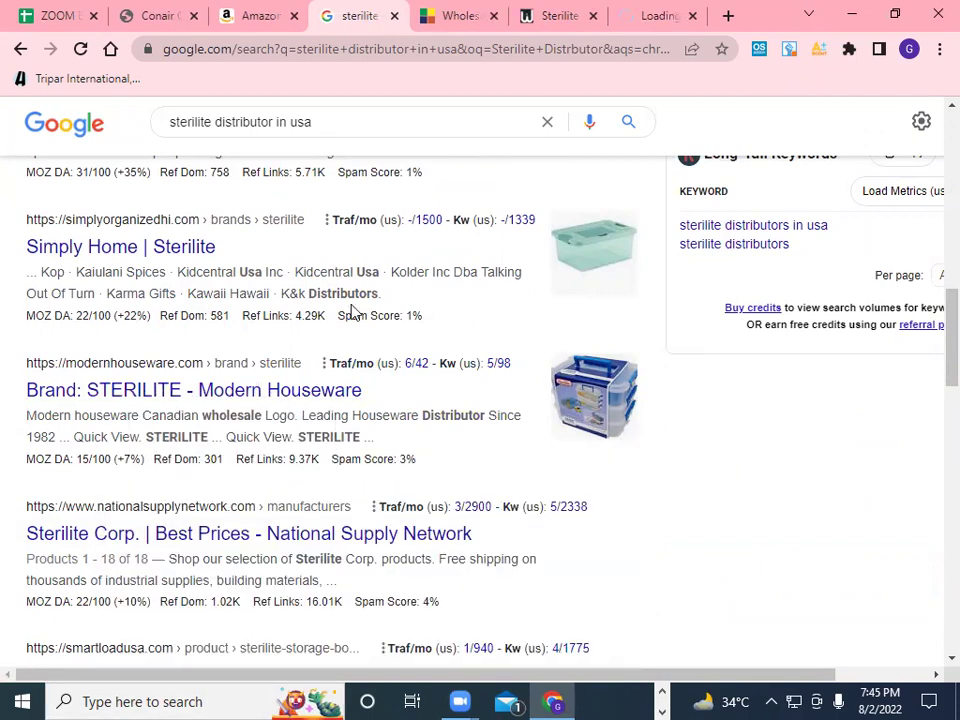
Step: Open the Contact Us page of the 4sgm site, dismissing the Subscribe & Save popup and accepting the cookie notice
{"action": "left_click", "coordinate": [458, 22]}
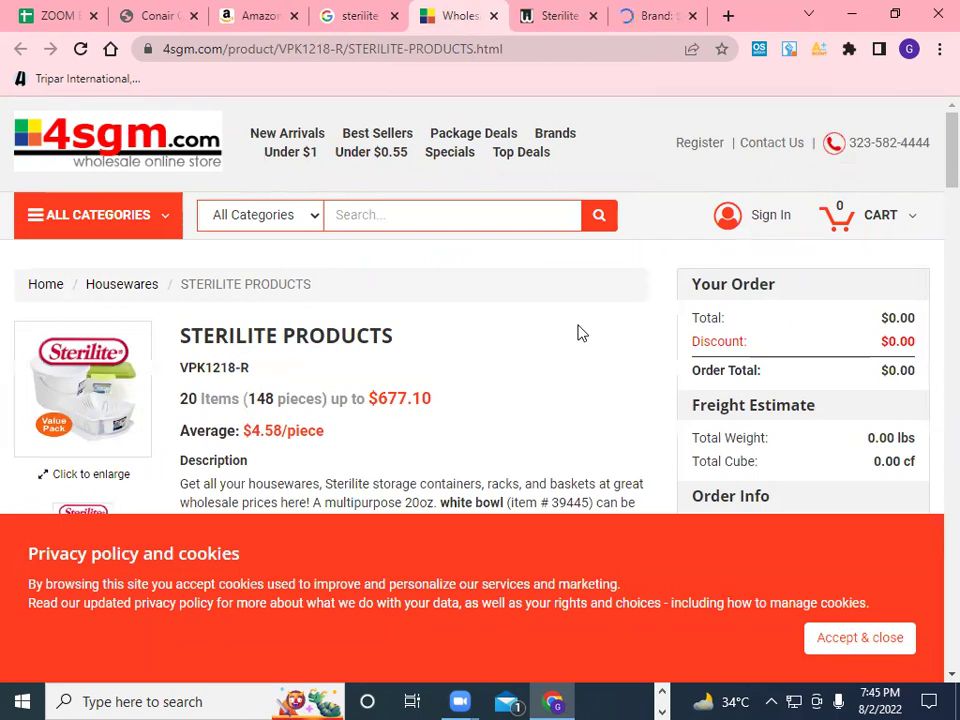
{"action": "left_click", "coordinate": [773, 148]}
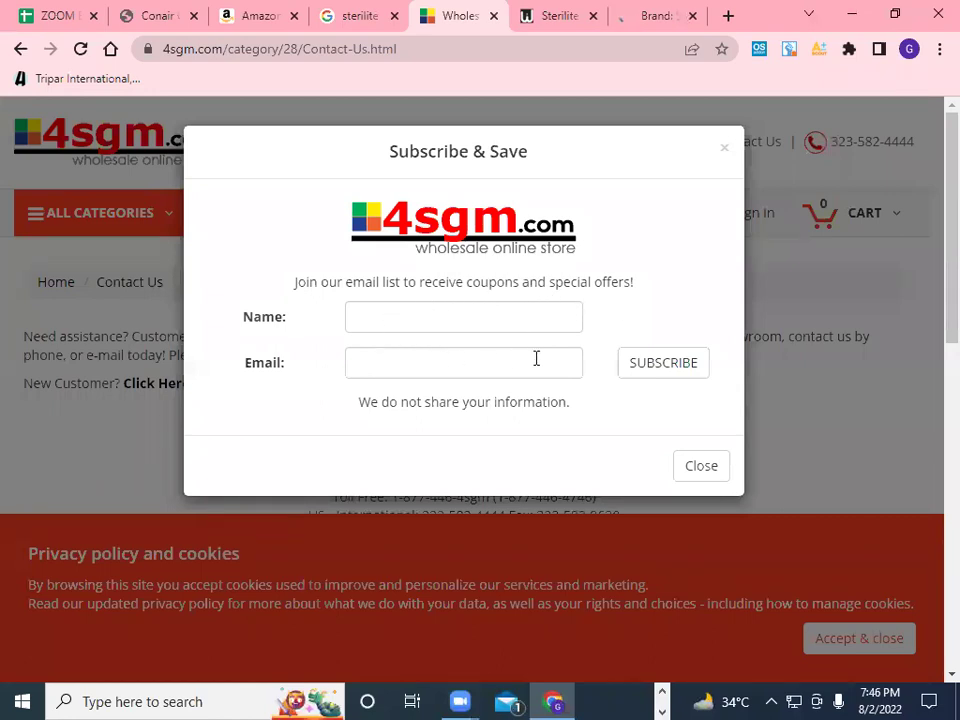
{"action": "left_click", "coordinate": [703, 470]}
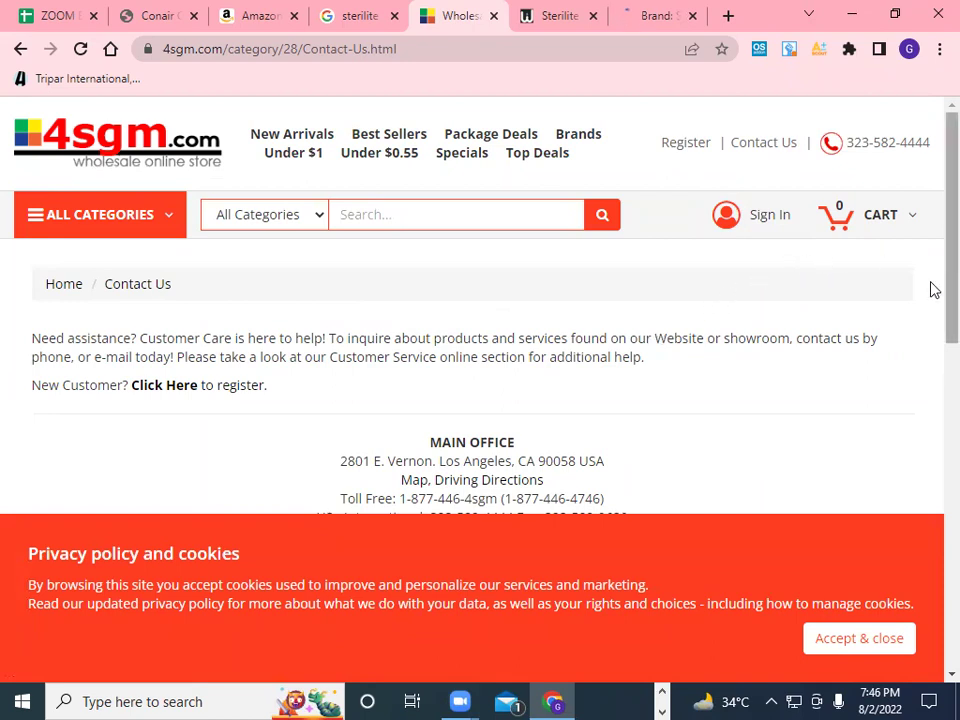
{"action": "left_click_drag", "start_coordinate": [933, 337], "coordinate": [932, 379]}
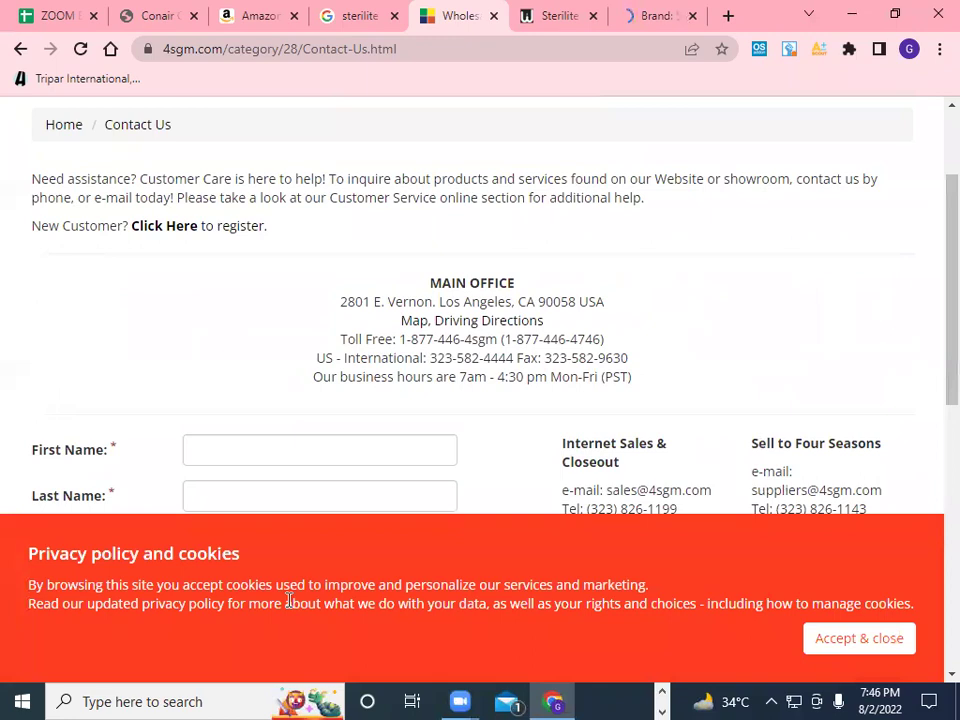
{"action": "left_click", "coordinate": [864, 641]}
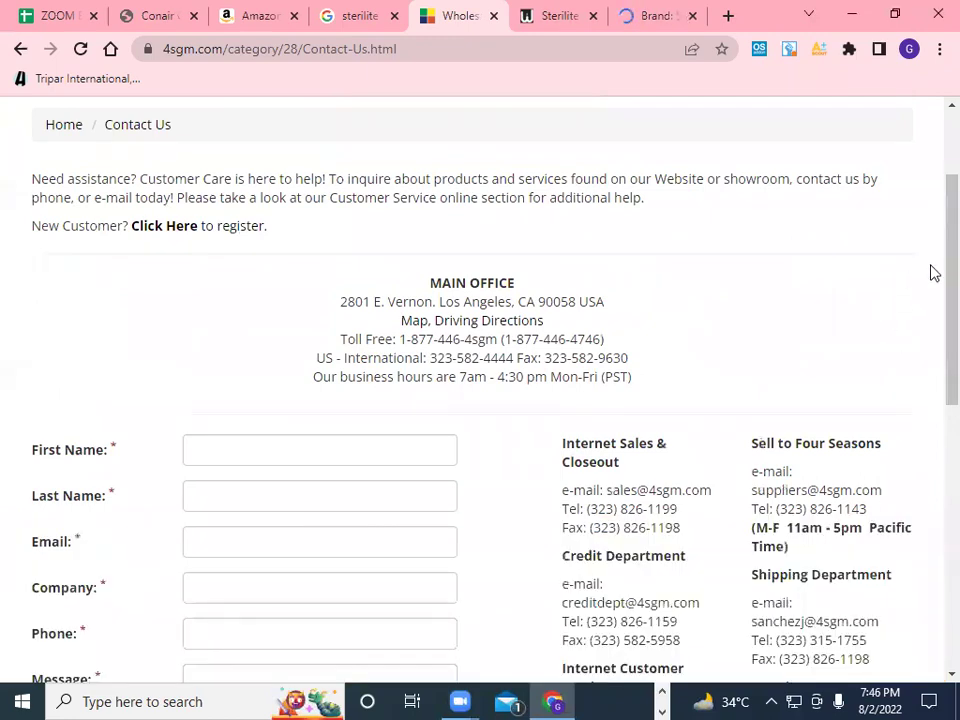
Step: Review the 4sgm main office and department contact details alongside the inquiry form
{"action": "left_click_drag", "start_coordinate": [933, 306], "coordinate": [934, 396]}
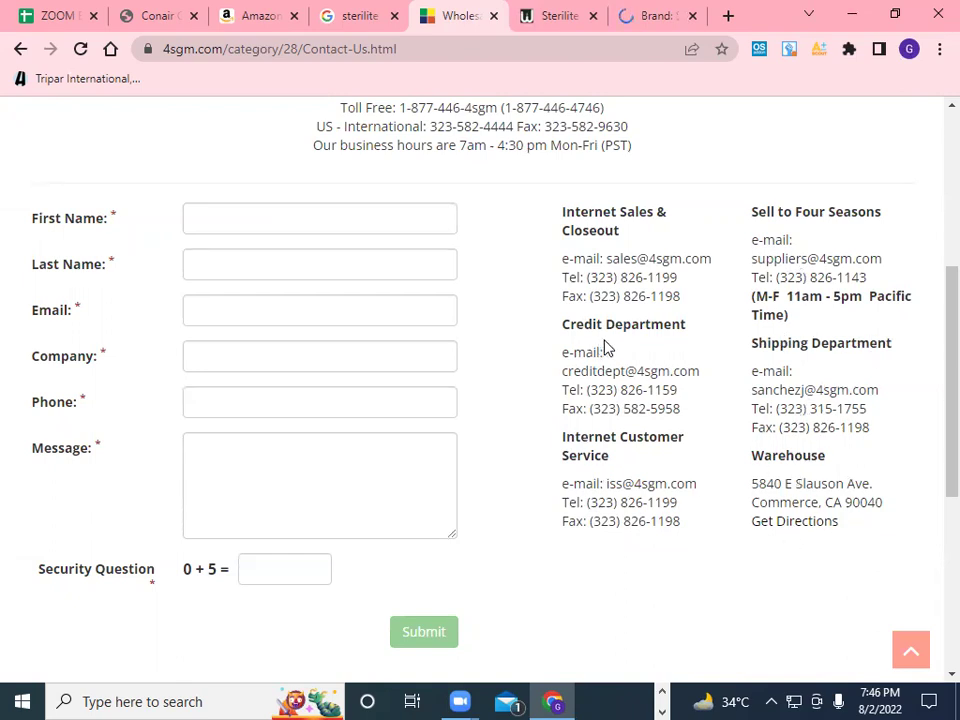
{"action": "scroll", "coordinate": [624, 404], "scroll_direction": "up", "scroll_amount": 1}
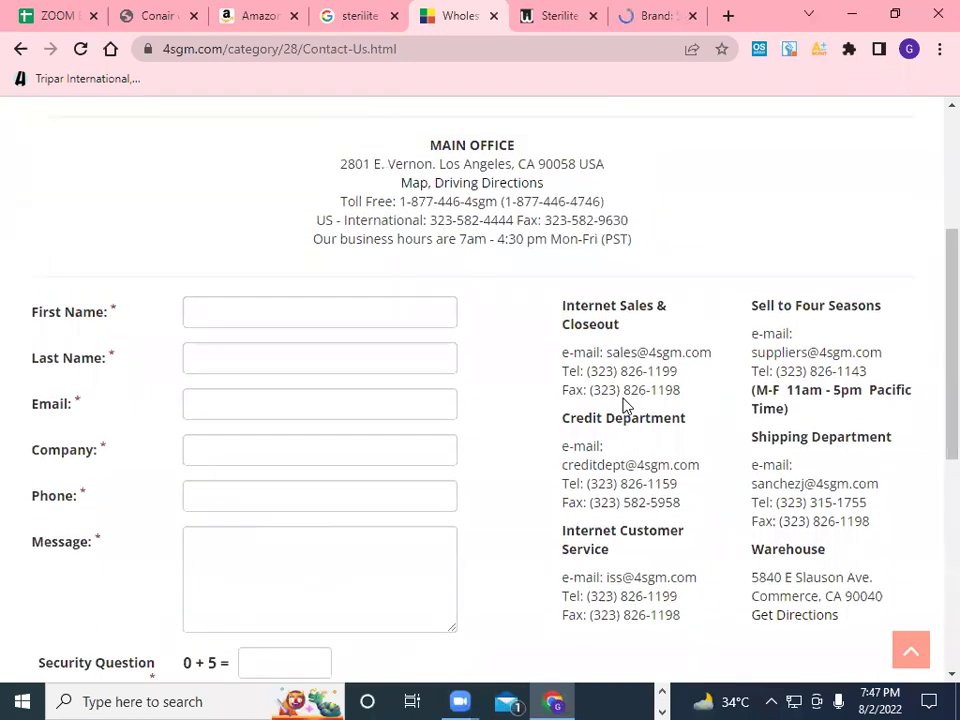
{"action": "scroll", "coordinate": [624, 404], "scroll_direction": "up", "scroll_amount": 1}
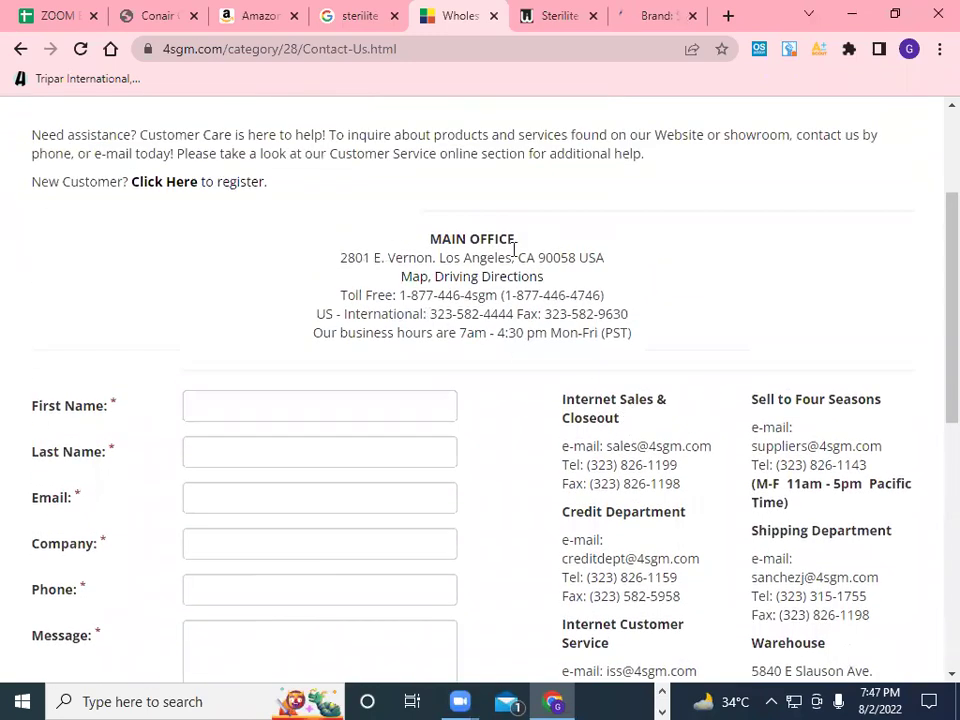
{"action": "scroll", "coordinate": [600, 330], "scroll_direction": "down", "scroll_amount": 1}
{"action": "scroll", "coordinate": [517, 328], "scroll_direction": "down", "scroll_amount": 1}
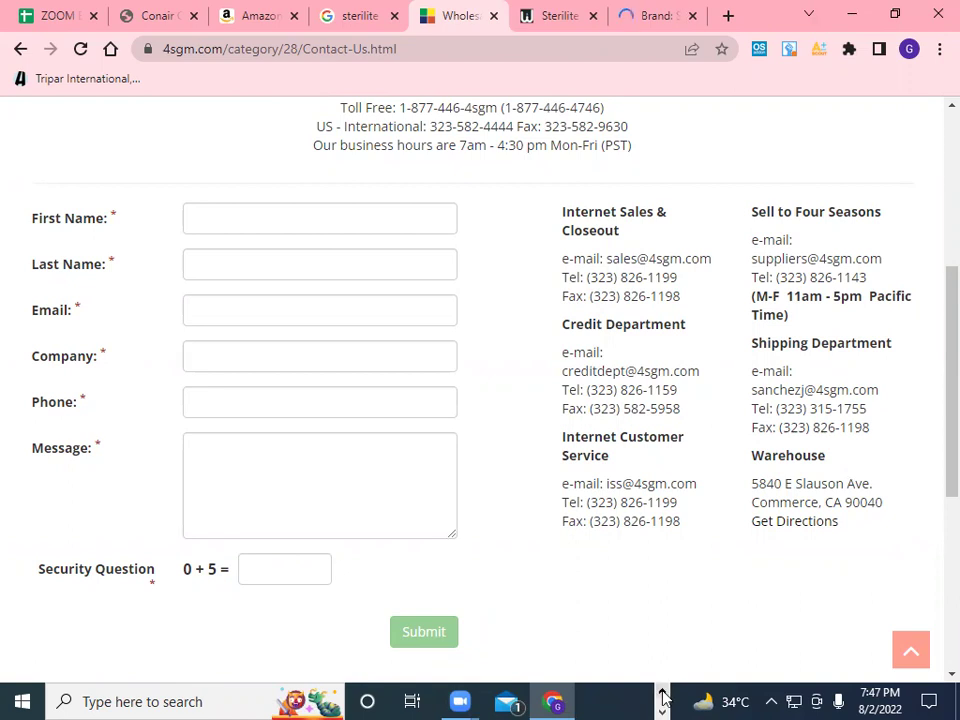
Step: Switch to the ZOOM BATCH 2 spreadsheet and open its EMAIL DRAFT sheet
{"action": "left_click", "coordinate": [553, 701]}
{"action": "left_click", "coordinate": [555, 701]}
{"action": "left_click", "coordinate": [56, 18]}
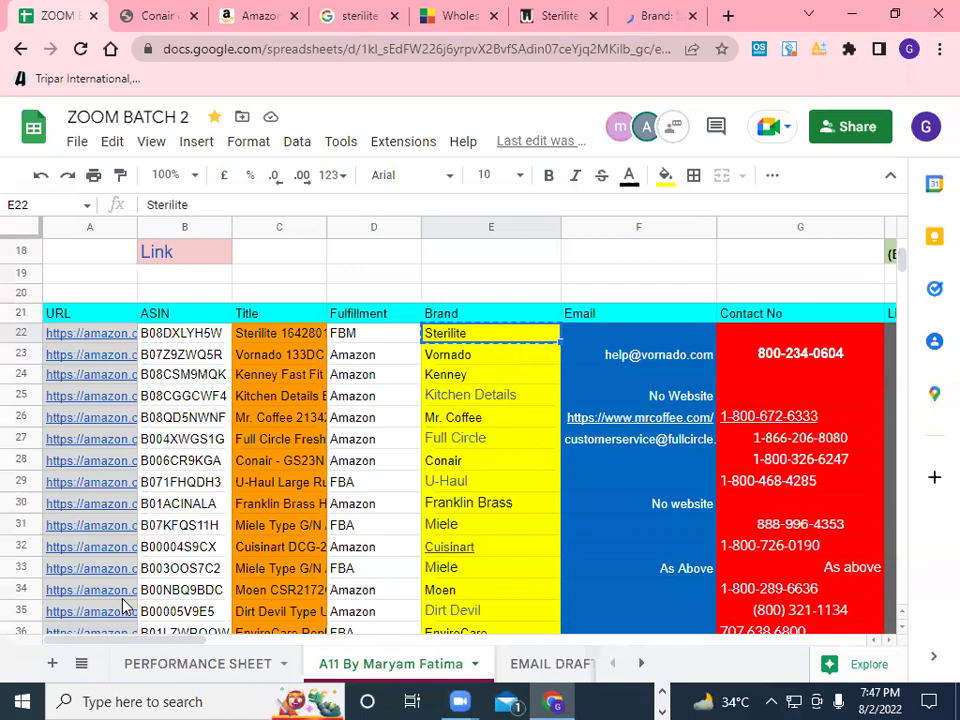
{"action": "left_click", "coordinate": [81, 664]}
{"action": "scroll", "coordinate": [178, 553], "scroll_direction": "down", "scroll_amount": 1}
{"action": "scroll", "coordinate": [178, 553], "scroll_direction": "up", "scroll_amount": 1}
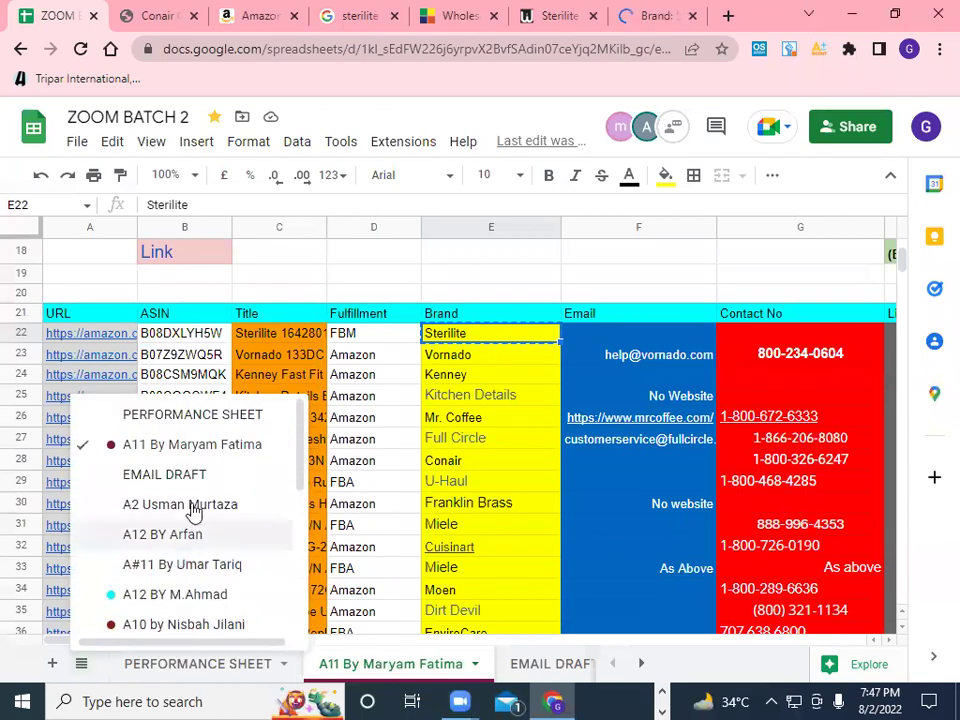
{"action": "left_click", "coordinate": [204, 476]}
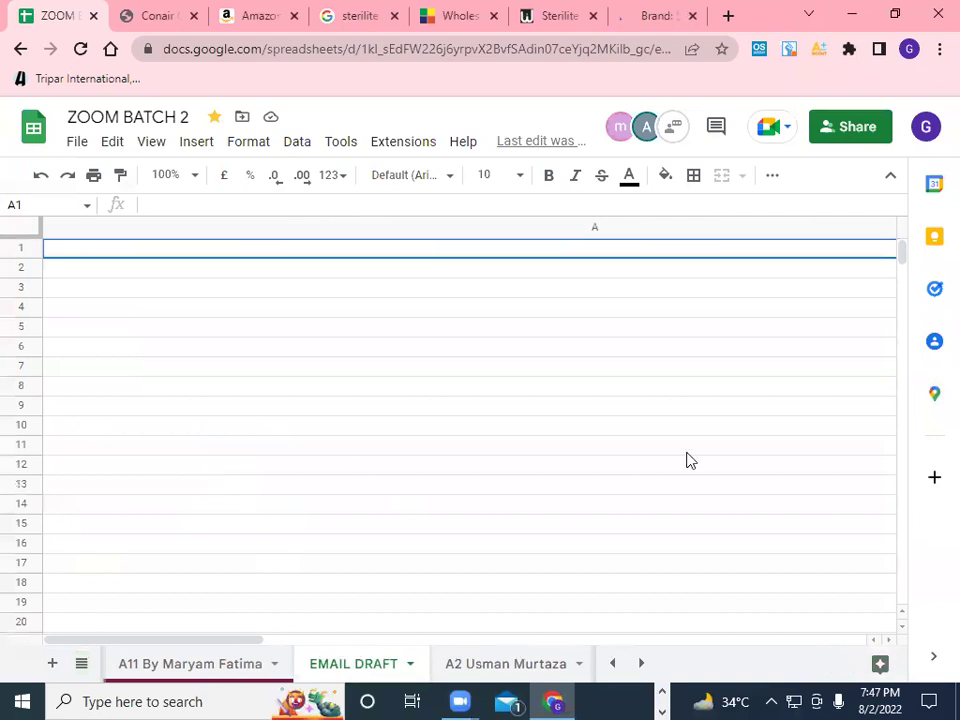
{"action": "left_click_drag", "start_coordinate": [184, 643], "coordinate": [170, 610]}
Step: Minimize the browser, open the other Chrome profile that holds the wholesale mailbox, maximize it, and load Gmail in a new browser tab
{"action": "left_click", "coordinate": [659, 693]}
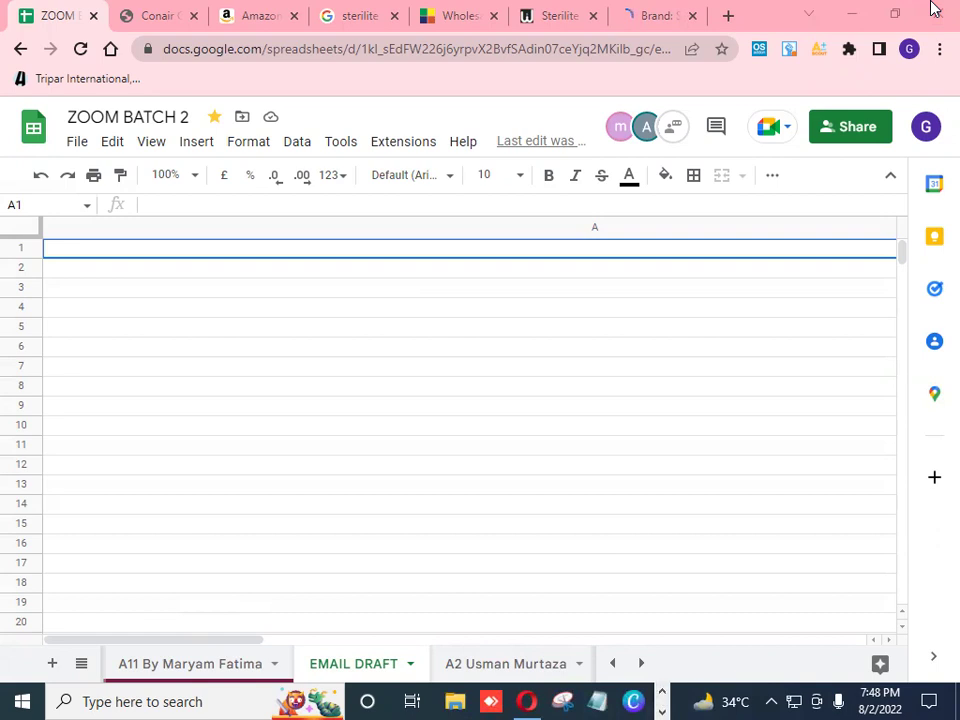
{"action": "left_click", "coordinate": [851, 15]}
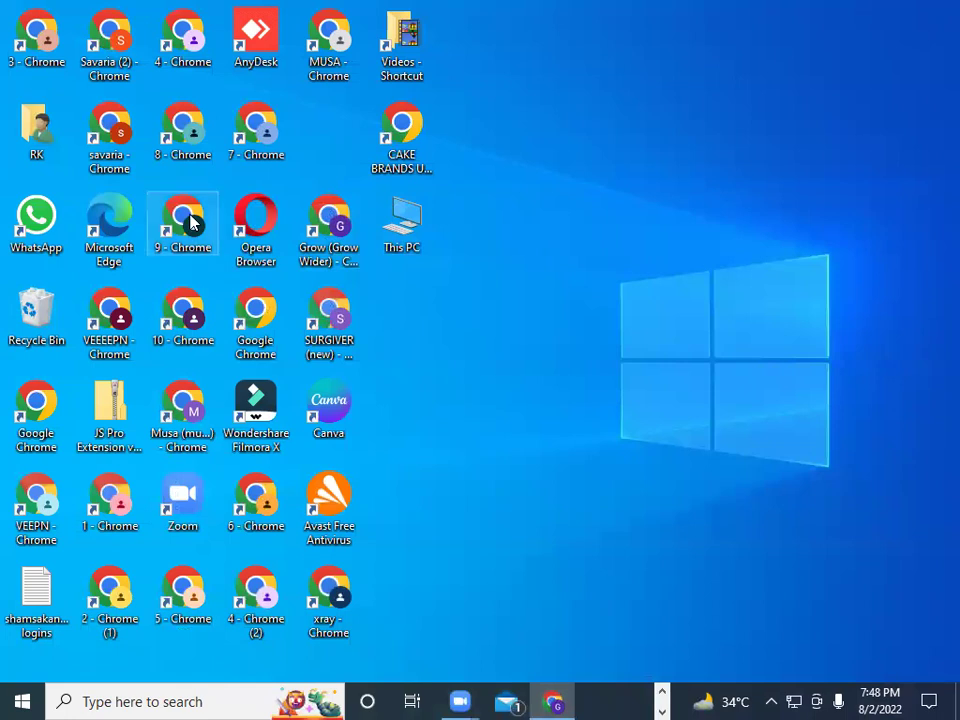
{"action": "double_click", "coordinate": [110, 133]}
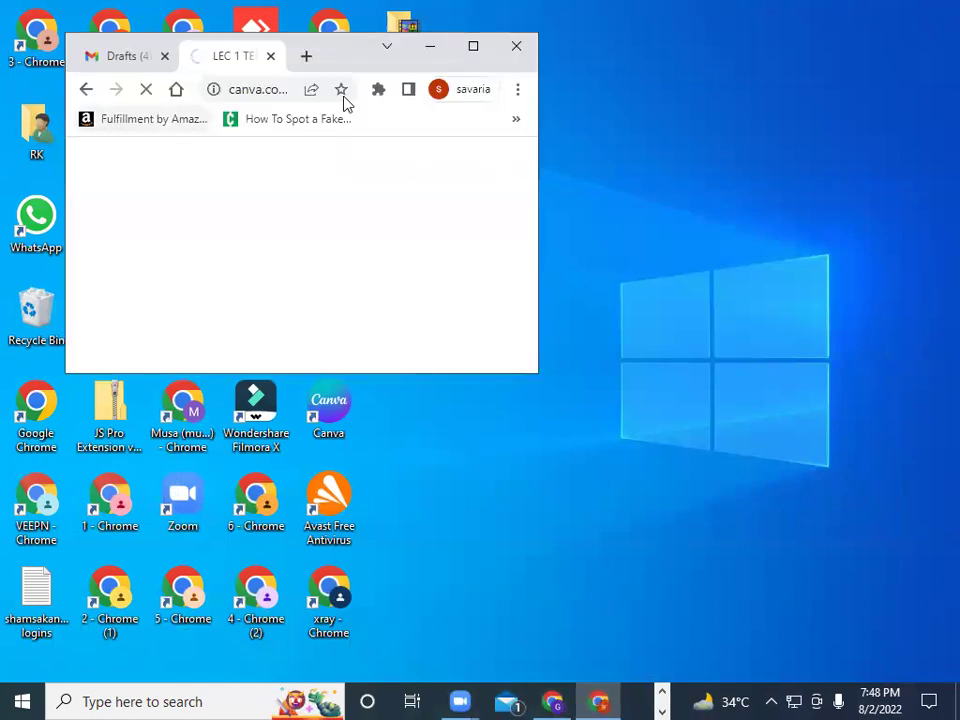
{"action": "left_click", "coordinate": [473, 44]}
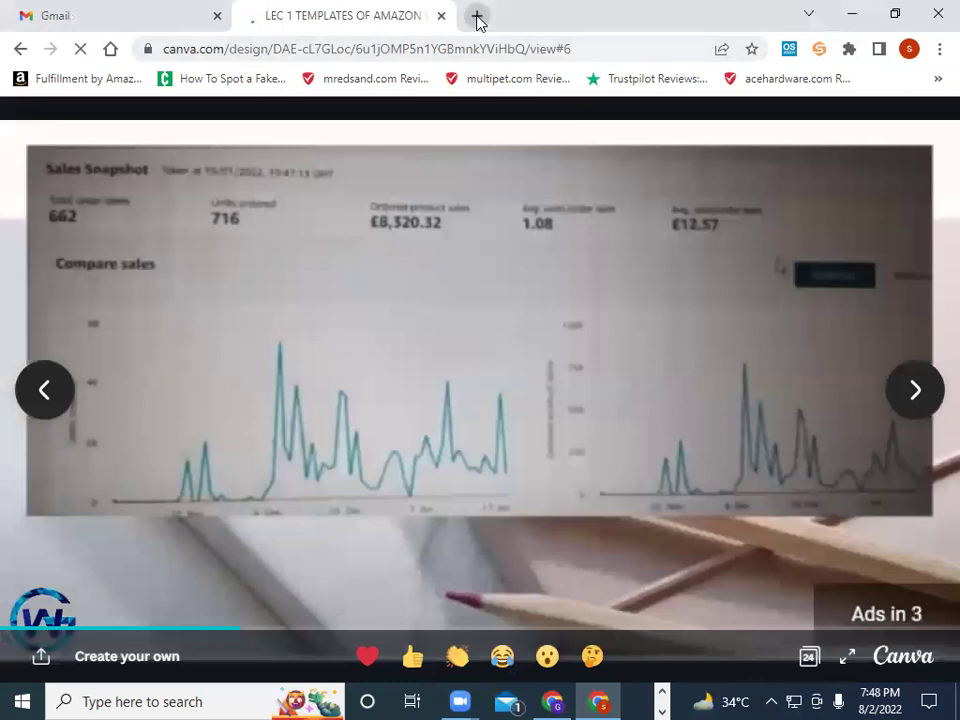
{"action": "left_click", "coordinate": [477, 16]}
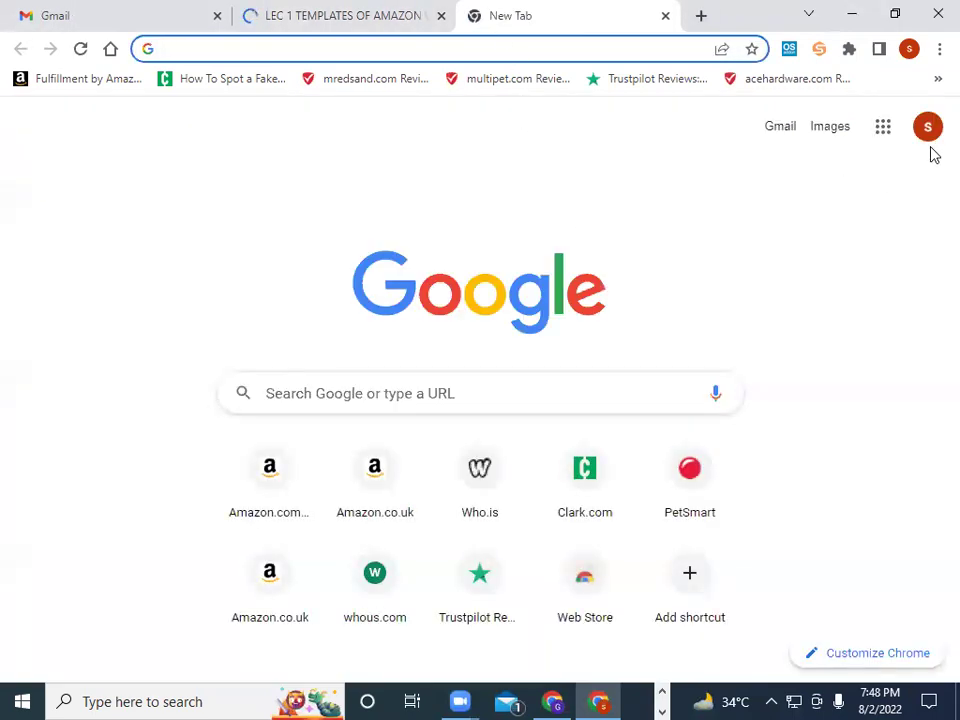
{"action": "left_click", "coordinate": [884, 134]}
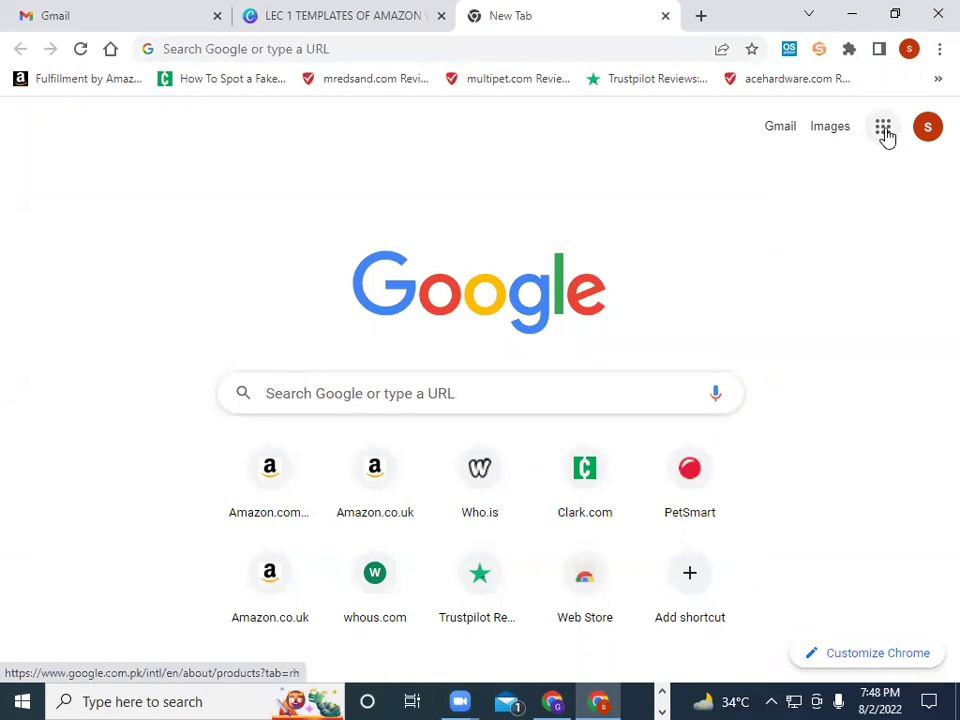
{"action": "left_click", "coordinate": [886, 136]}
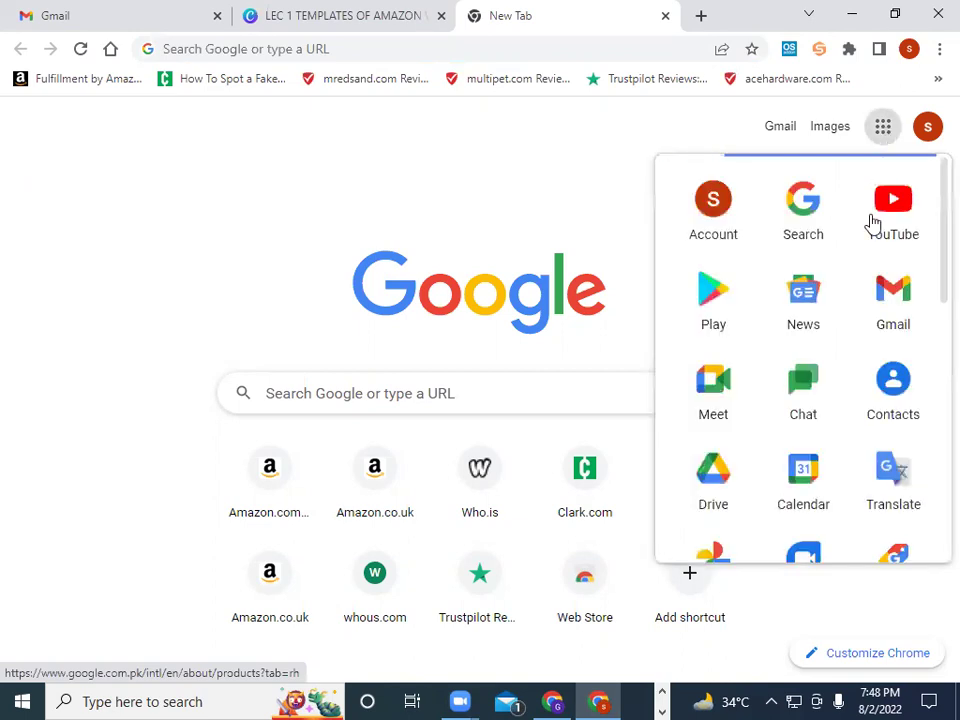
{"action": "left_click", "coordinate": [897, 297]}
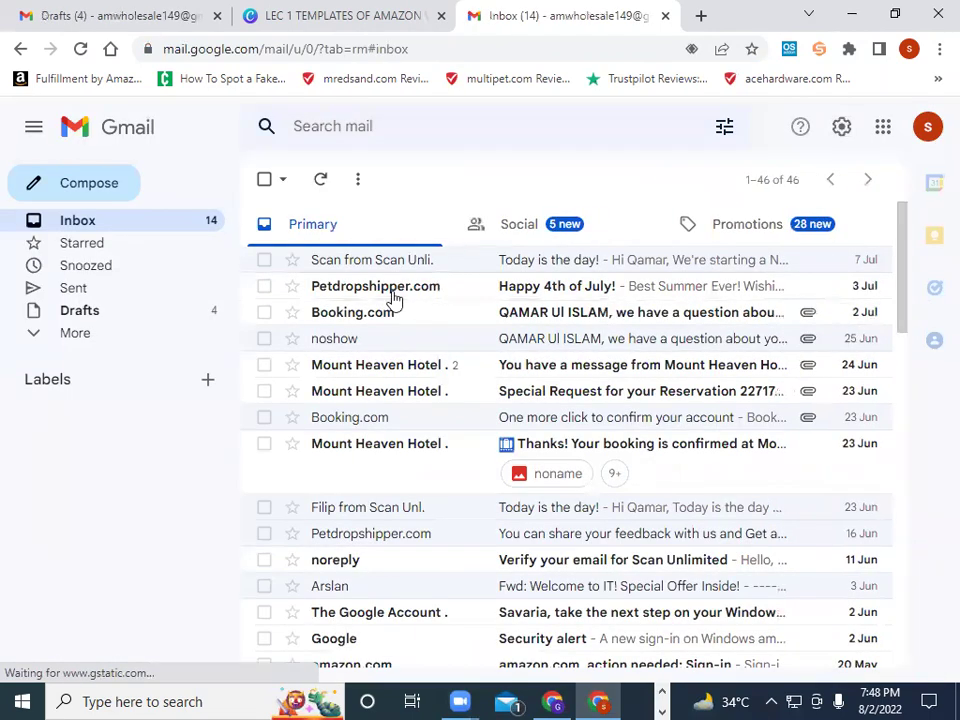
Step: Review the "Request For Approval" and "We are interested in your brand product." messages in the Drafts folder, closing each one
{"action": "left_click", "coordinate": [158, 315]}
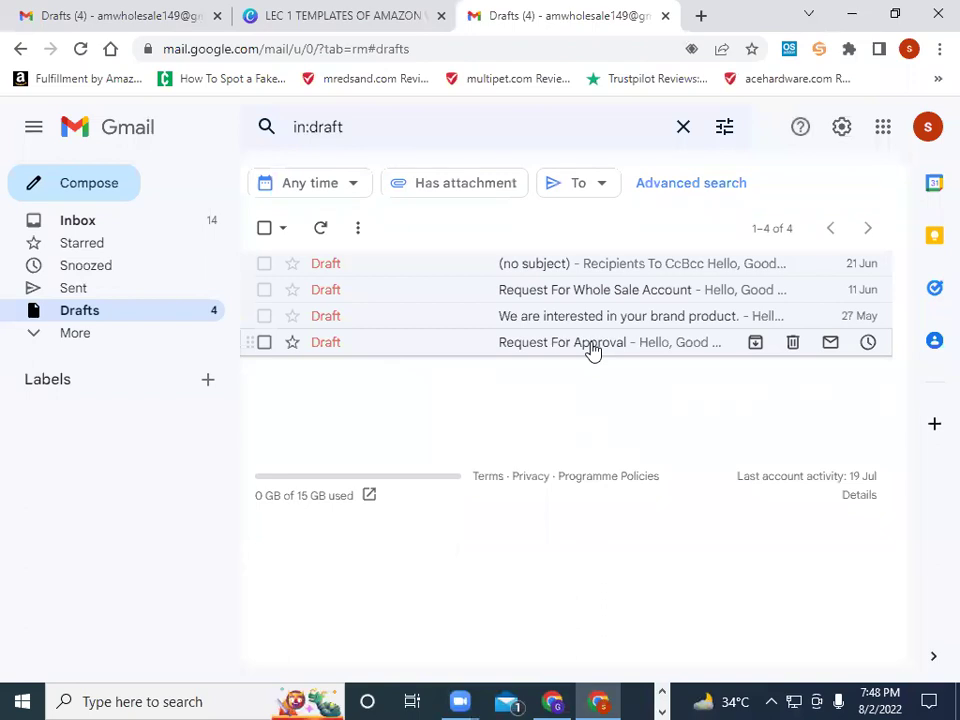
{"action": "left_click", "coordinate": [594, 348]}
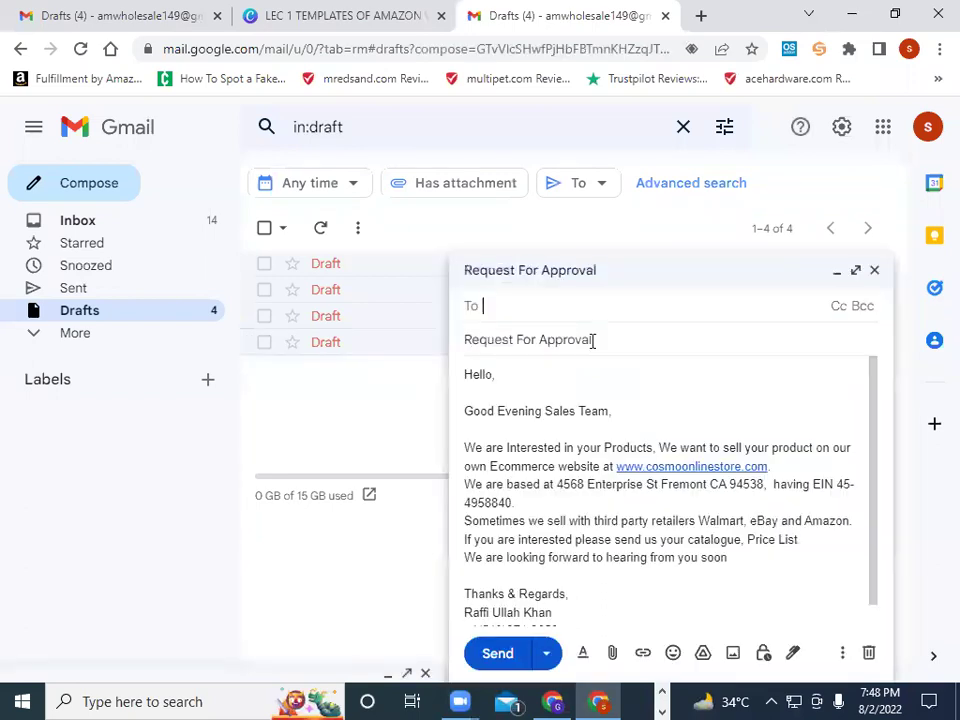
{"action": "left_click", "coordinate": [875, 271]}
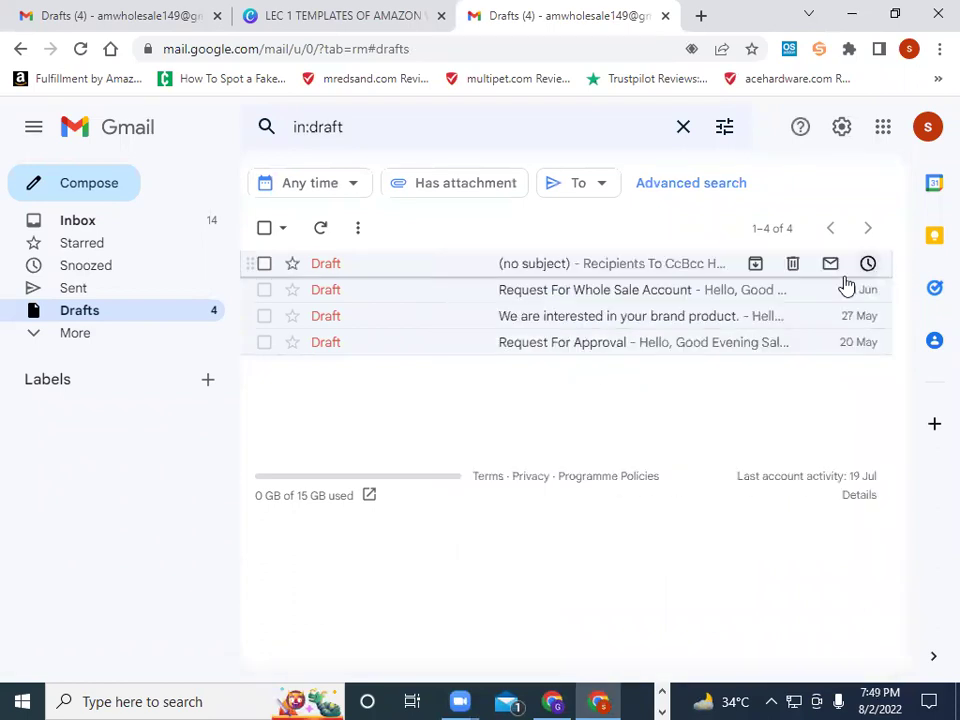
{"action": "left_click", "coordinate": [545, 328]}
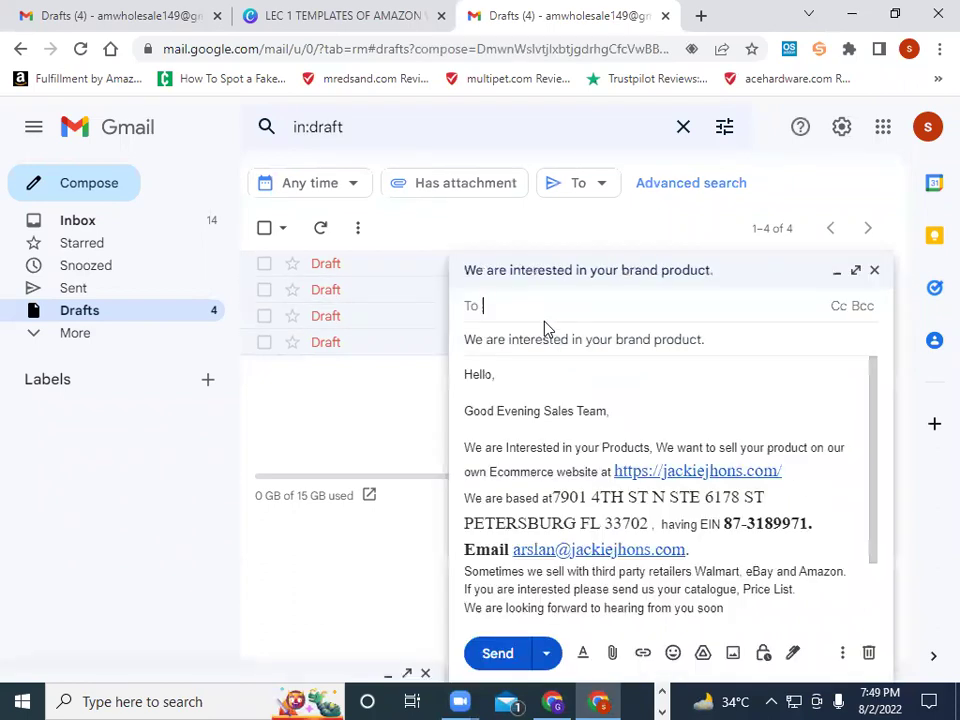
{"action": "left_click", "coordinate": [875, 272]}
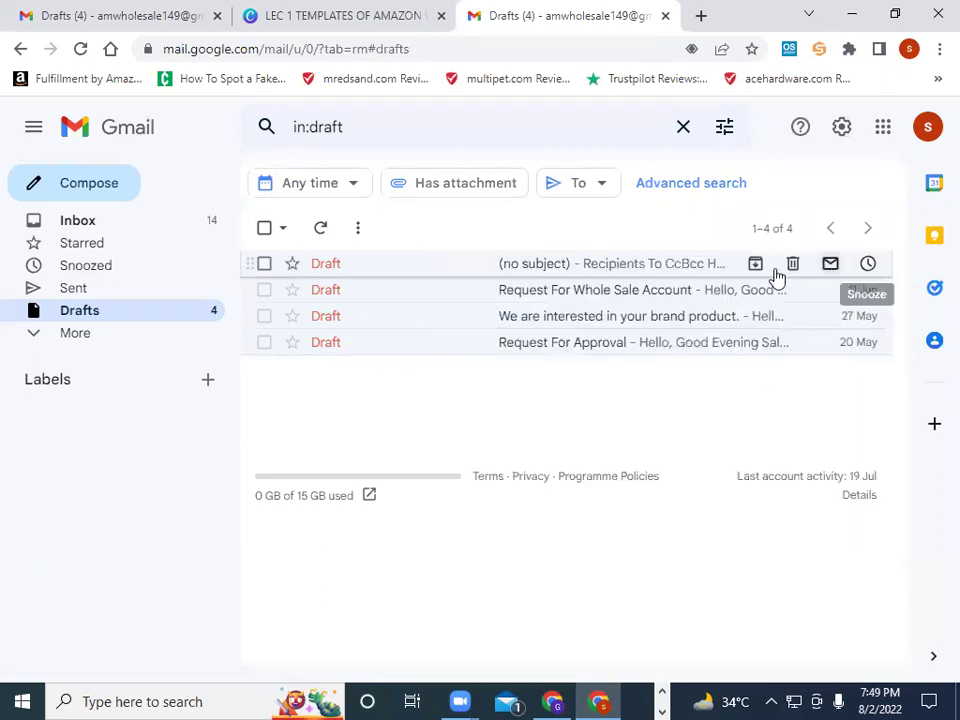
Step: Open the "Request For Whole Sale Account" draft and copy its message text from the greeting through the signature
{"action": "left_click", "coordinate": [550, 290]}
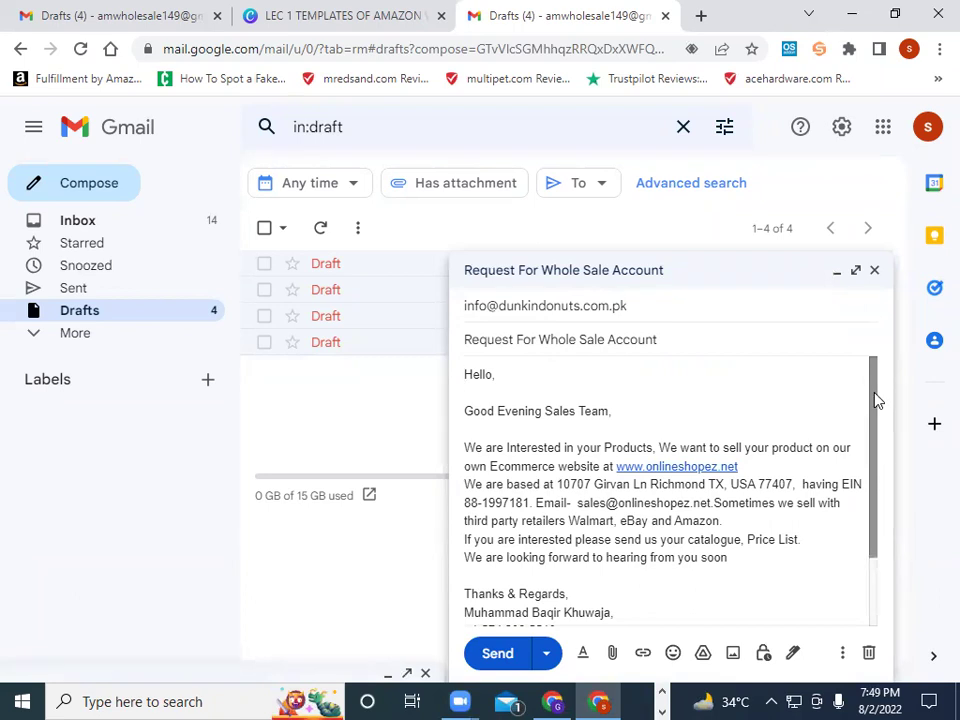
{"action": "left_click", "coordinate": [465, 377]}
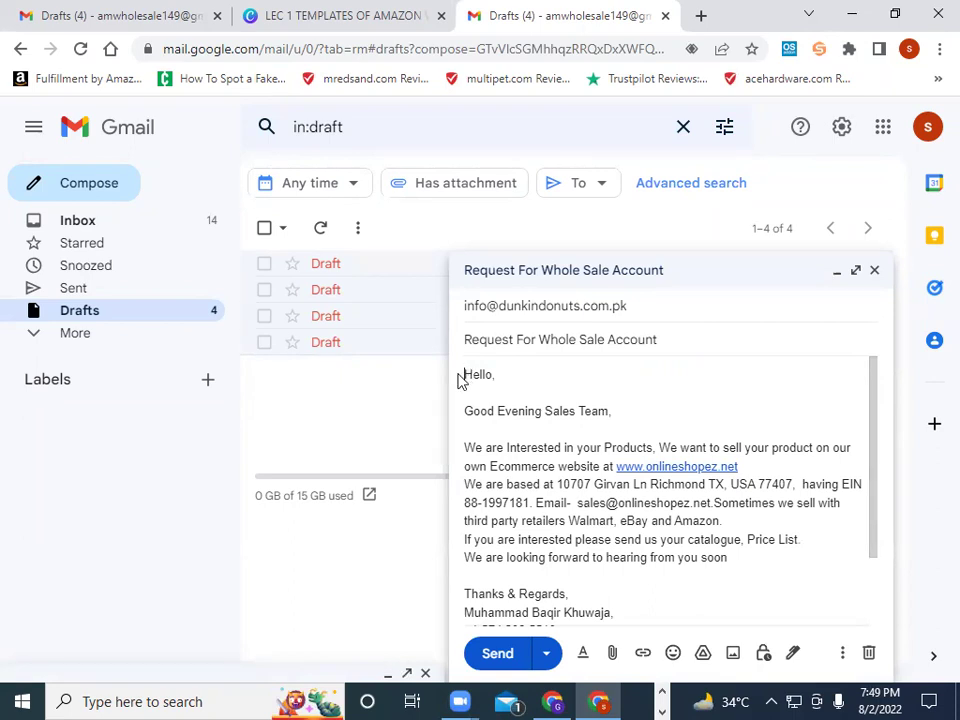
{"action": "left_click_drag", "start_coordinate": [465, 376], "coordinate": [696, 557]}
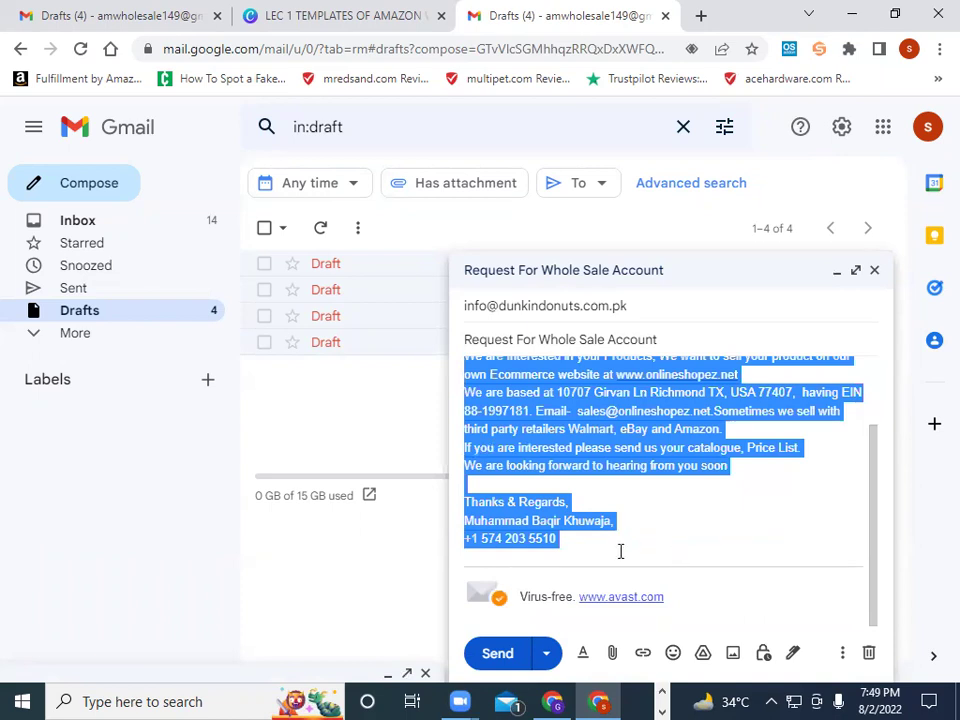
{"action": "right_click", "coordinate": [585, 450]}
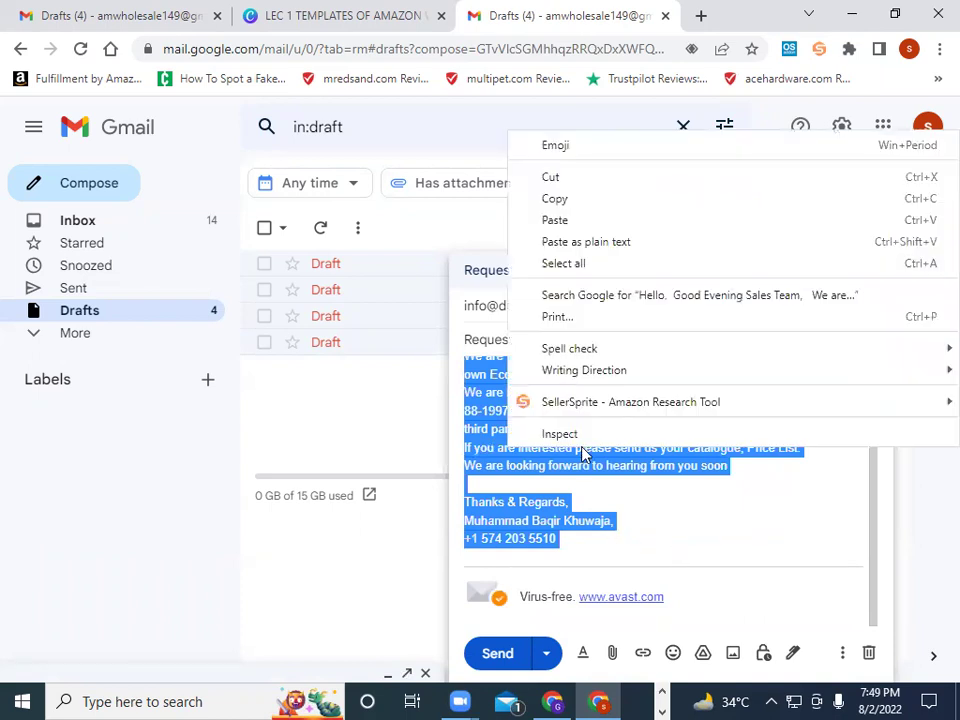
{"action": "left_click", "coordinate": [617, 199]}
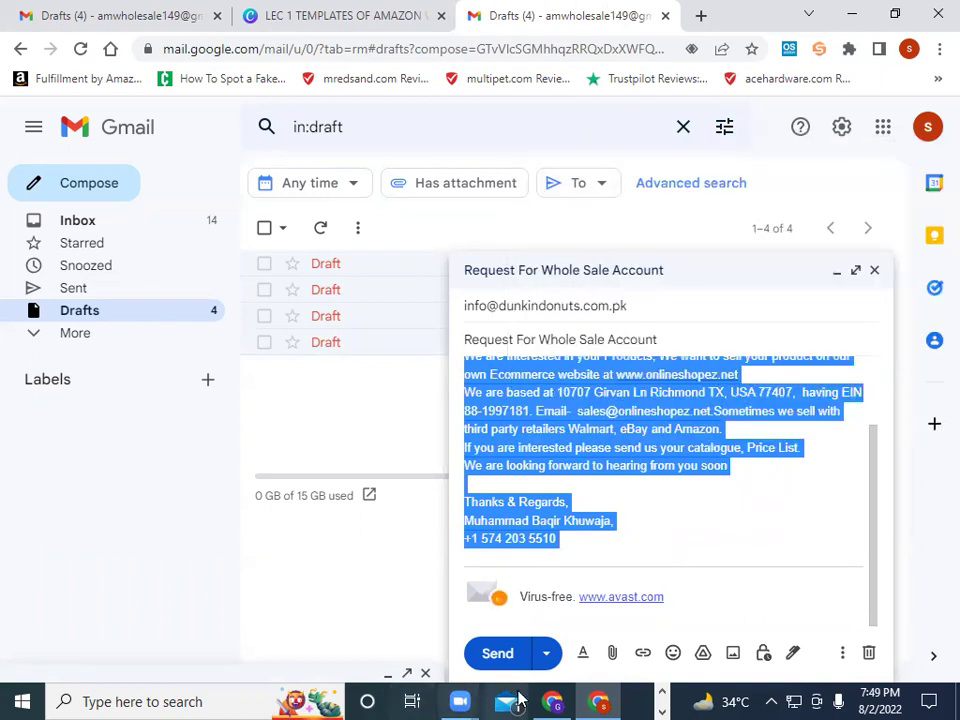
Step: Return to the ZOOM BATCH 2 spreadsheet and paste the copied email text into the EMAIL DRAFT sheet starting at cell A1
{"action": "left_click", "coordinate": [663, 695]}
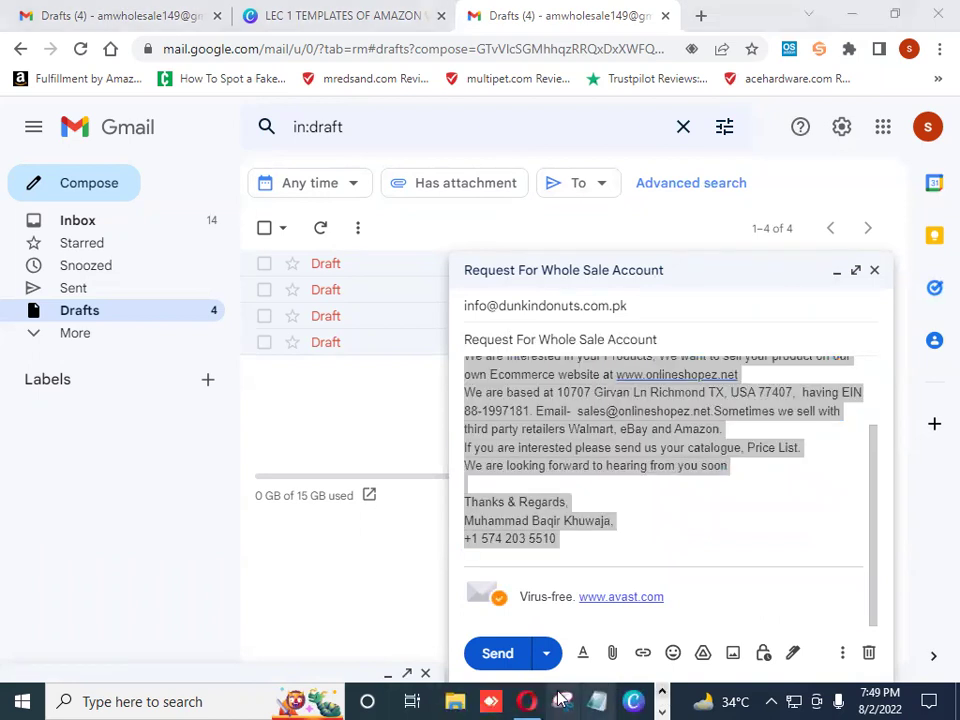
{"action": "left_click", "coordinate": [527, 701]}
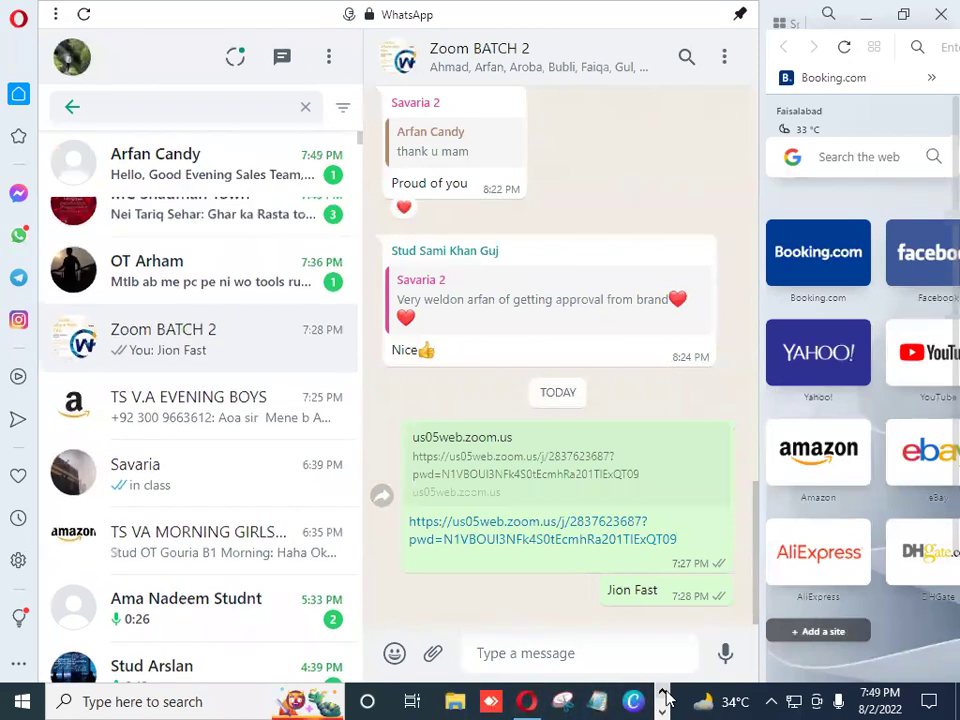
{"action": "left_click", "coordinate": [557, 700]}
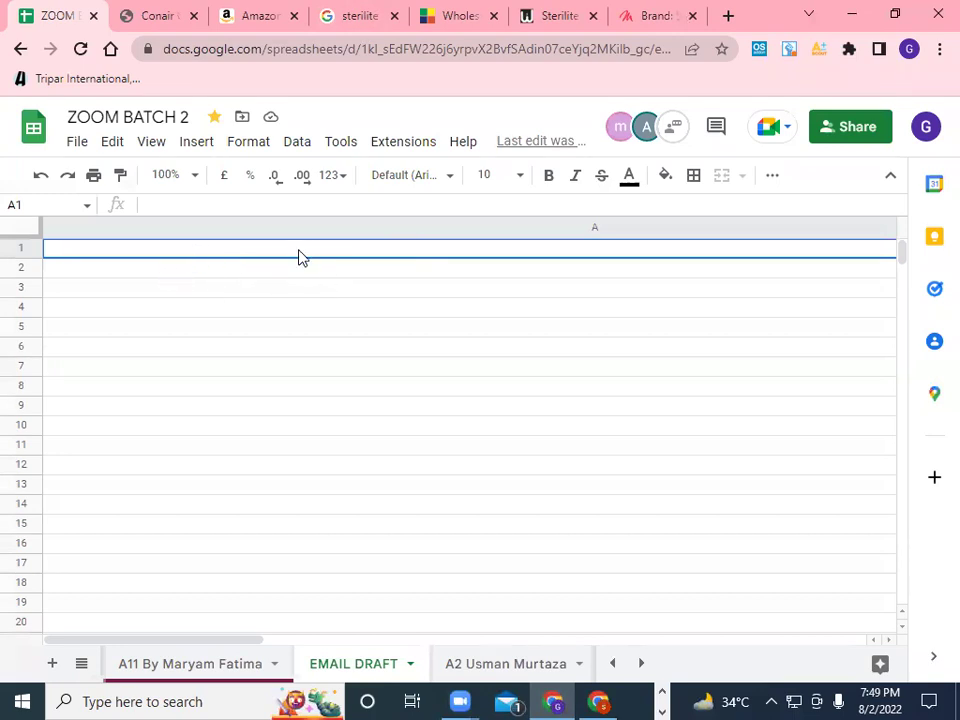
{"action": "key", "text": "ctrl+v"}
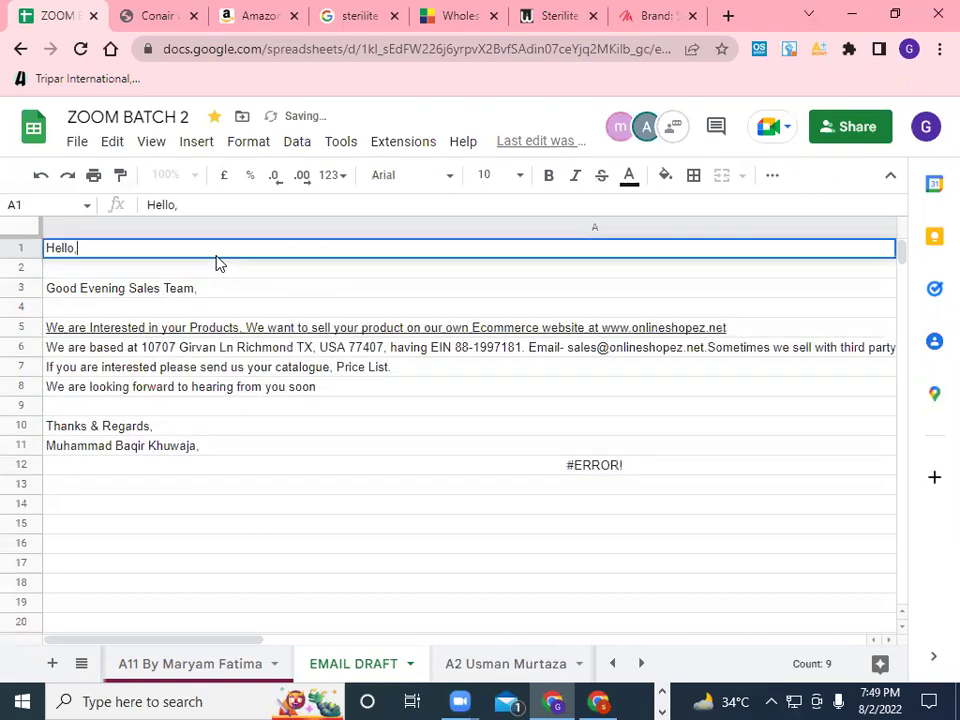
{"action": "left_click", "coordinate": [166, 272]}
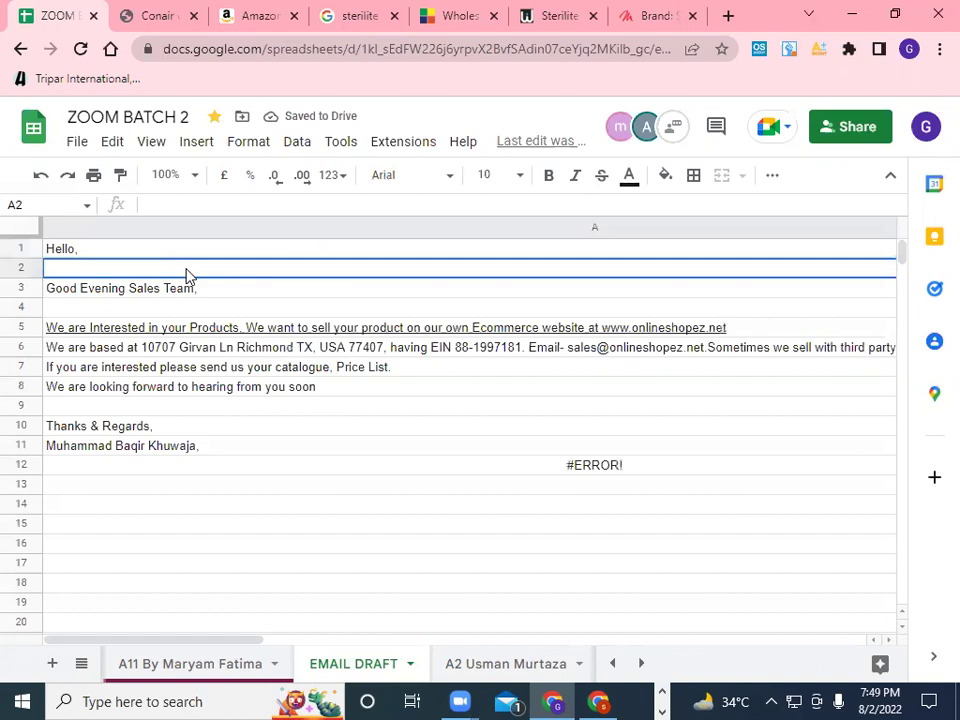
Step: Merge all cells in A1:A12, accepting that only the top value is kept, and open the merged cell for editing
{"action": "left_click_drag", "start_coordinate": [189, 255], "coordinate": [240, 310]}
{"action": "left_click_drag", "start_coordinate": [295, 368], "coordinate": [435, 467]}
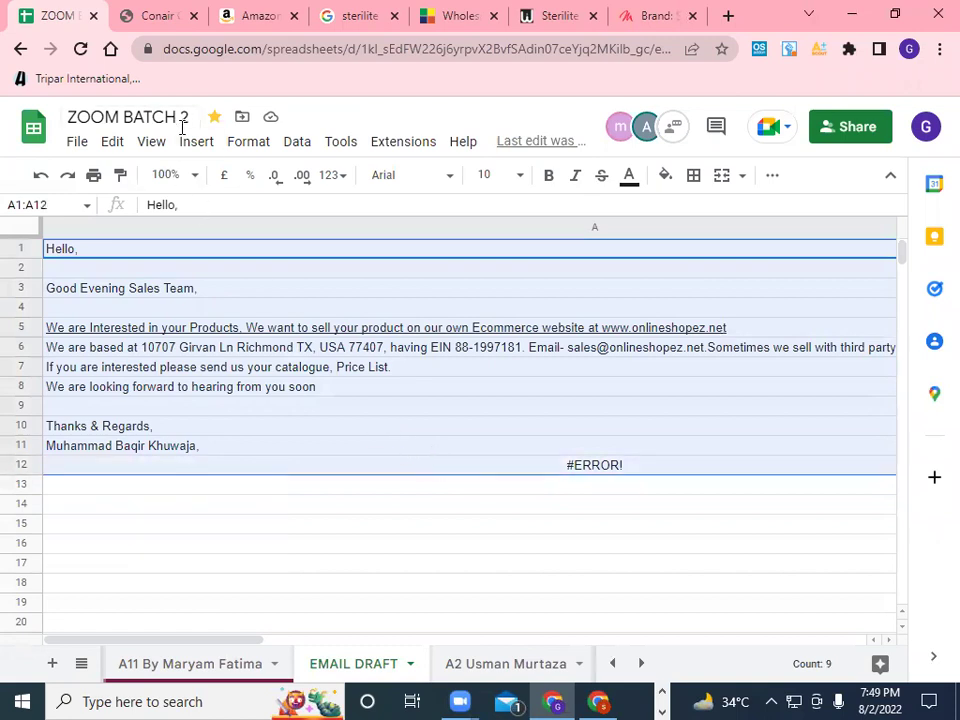
{"action": "left_click", "coordinate": [118, 146]}
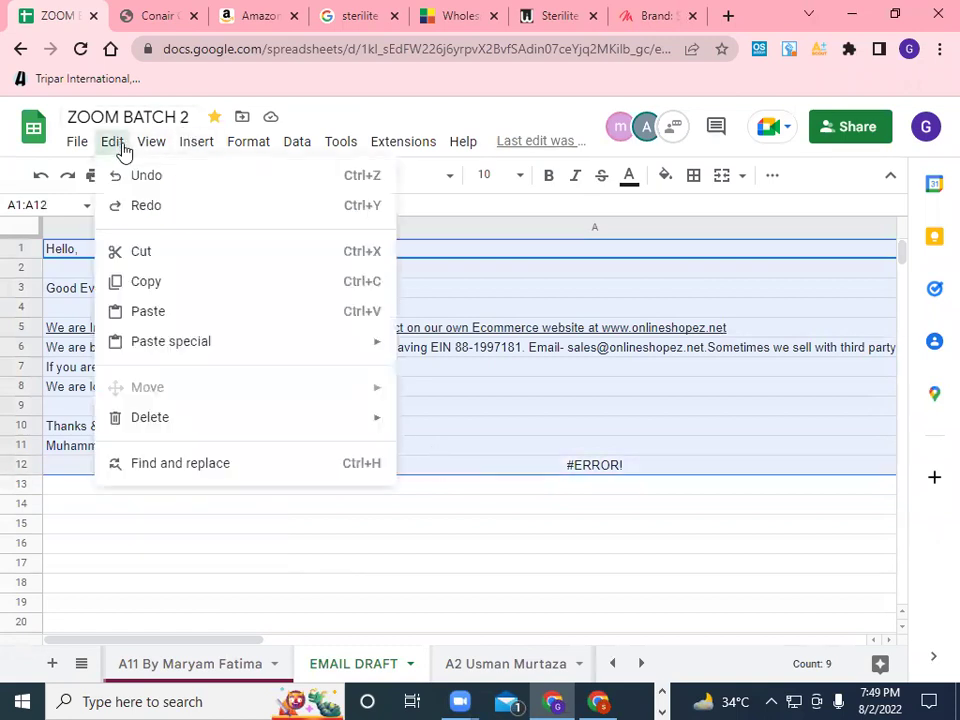
{"action": "left_click", "coordinate": [158, 150]}
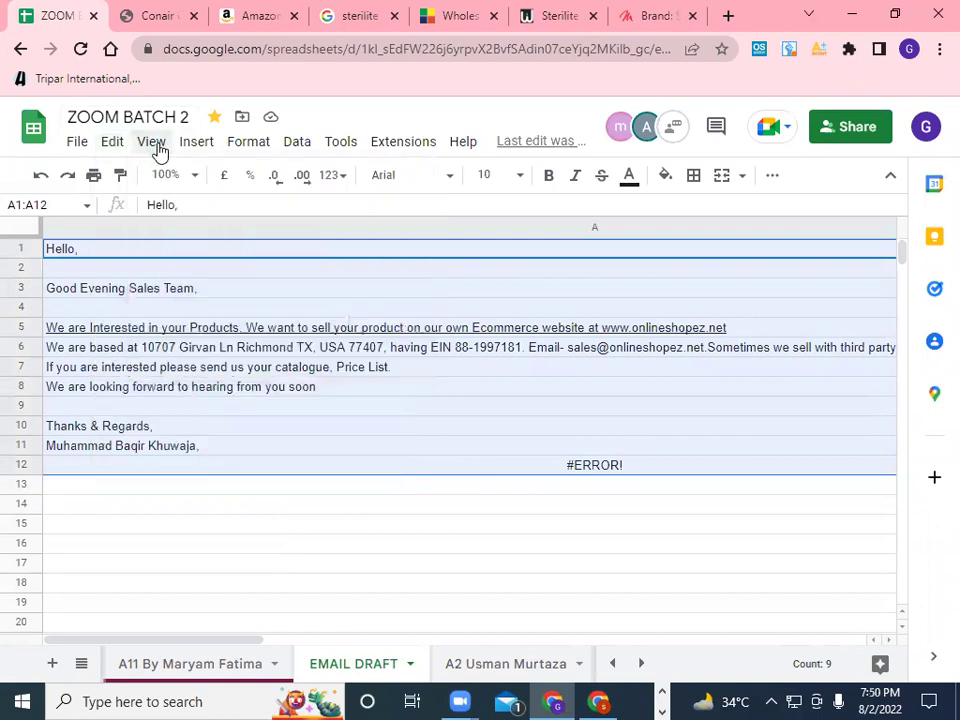
{"action": "left_click", "coordinate": [193, 146]}
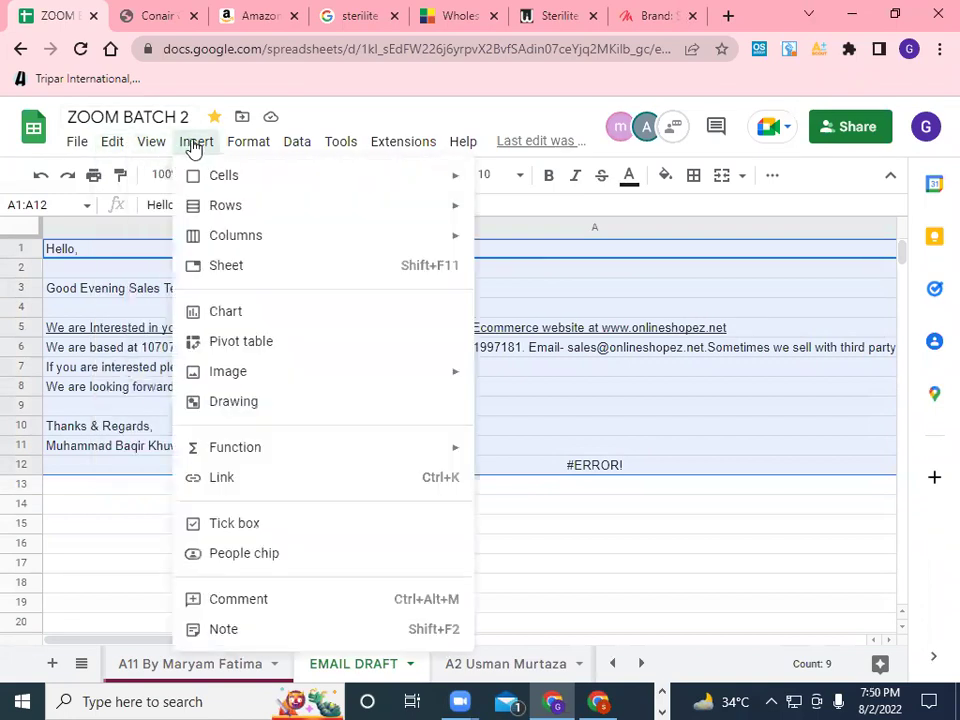
{"action": "mouse_move", "coordinate": [243, 146]}
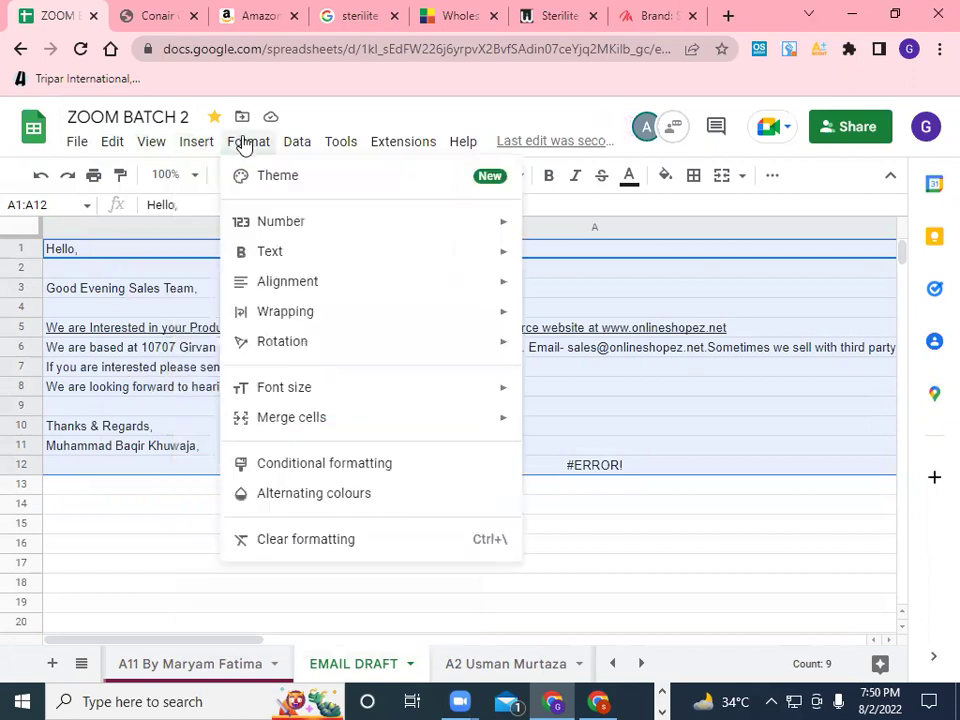
{"action": "mouse_move", "coordinate": [476, 428]}
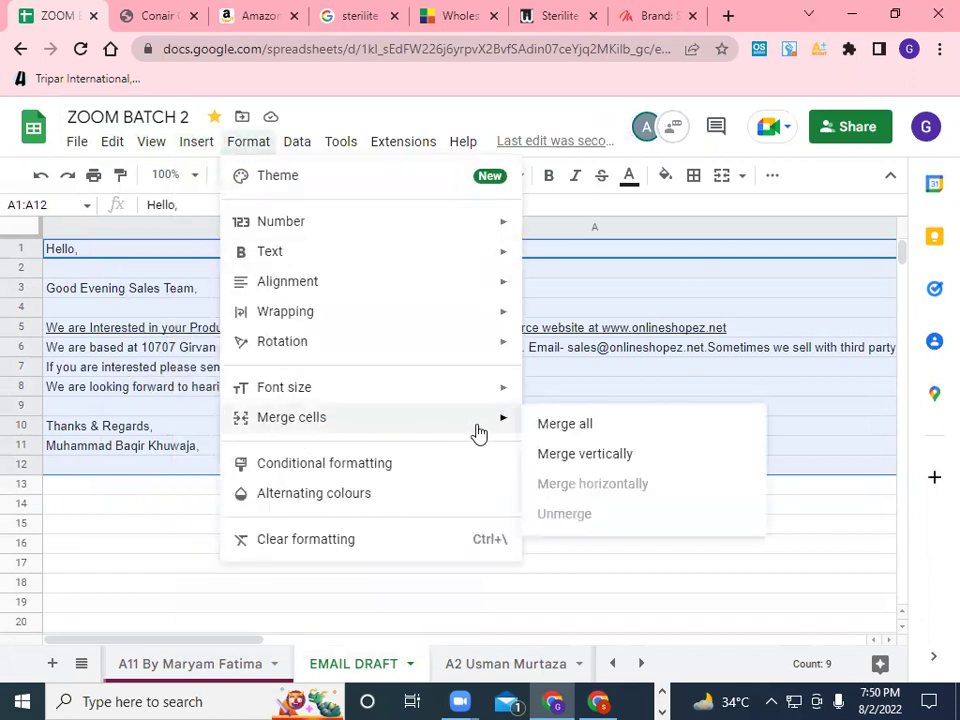
{"action": "left_click", "coordinate": [597, 432]}
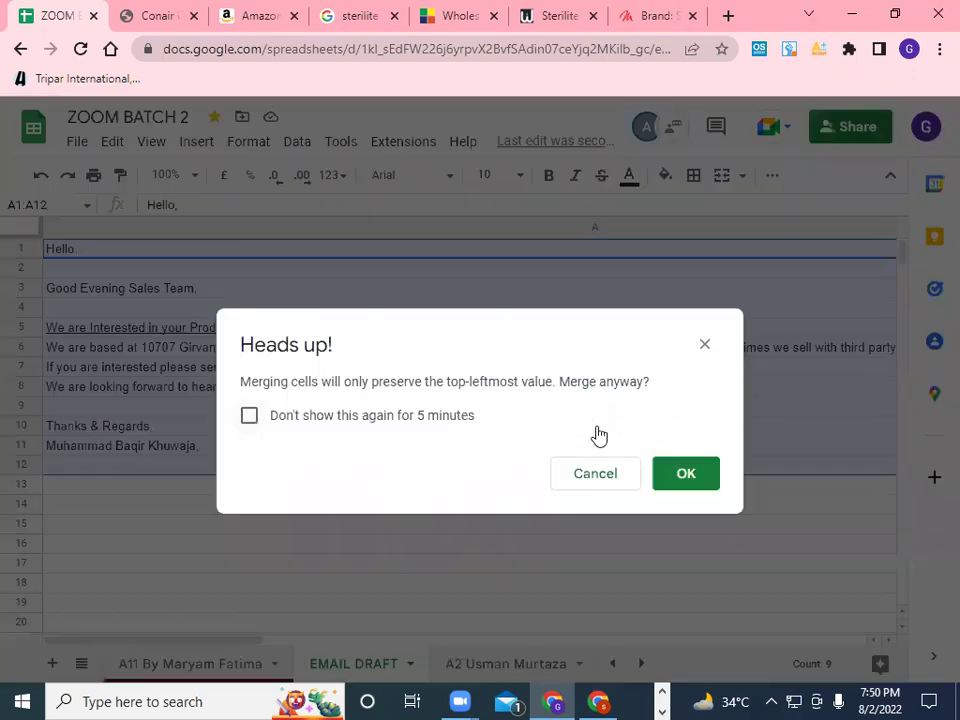
{"action": "left_click", "coordinate": [700, 481]}
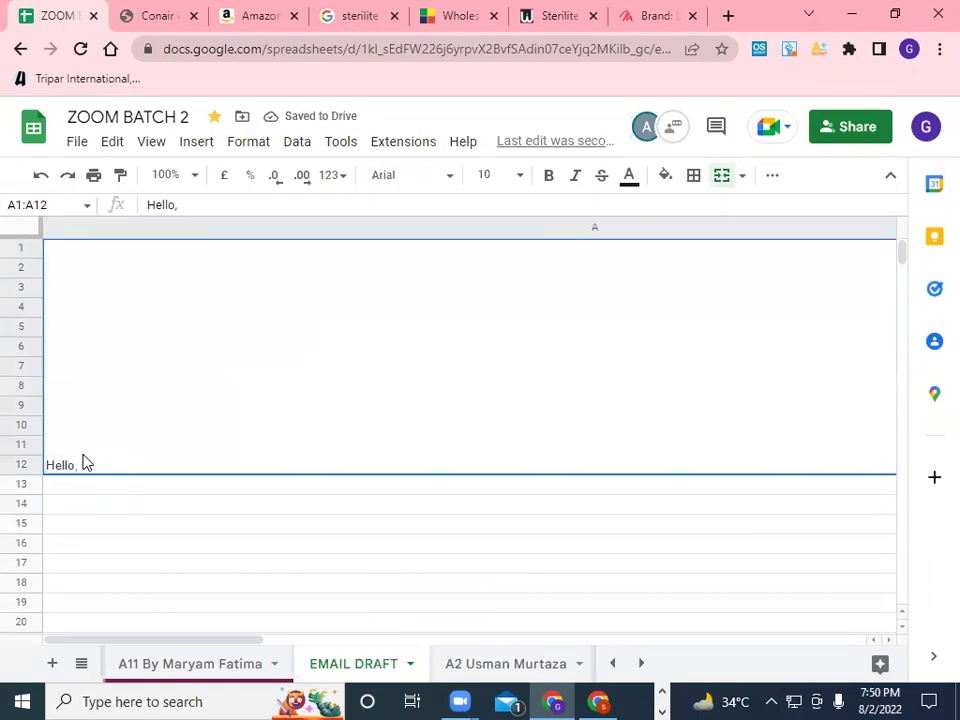
{"action": "double_click", "coordinate": [87, 470]}
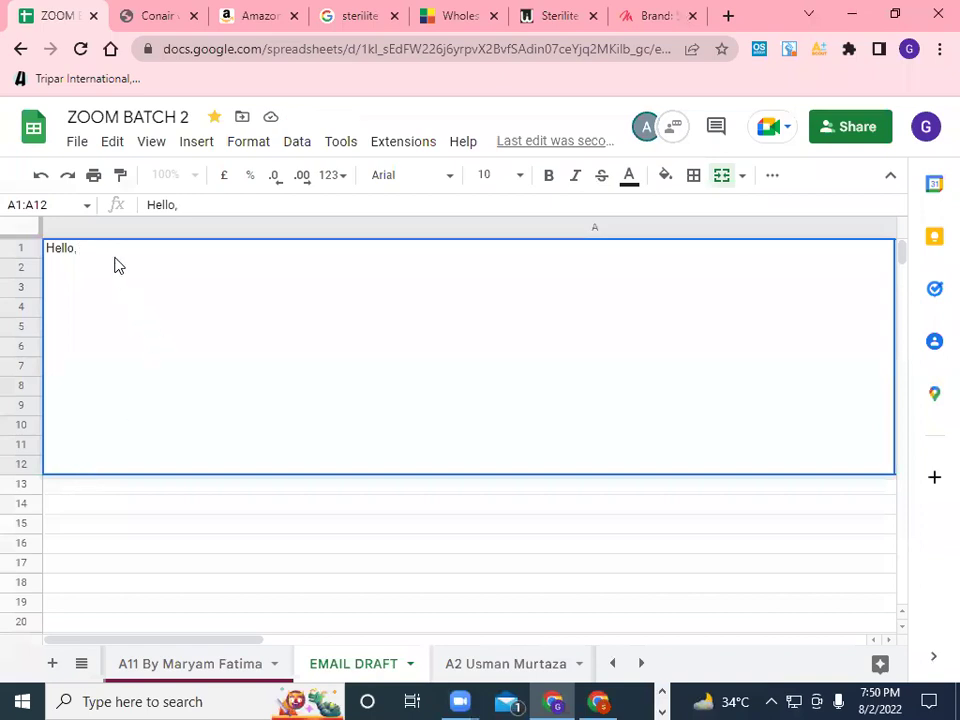
Step: Replace the merged cell's contents with the full copied email text, from the greeting through the signature
{"action": "key", "text": "BackSpace"}
{"action": "key", "text": "BackSpace"}
{"action": "key", "text": "BackSpace"}
{"action": "key", "text": "BackSpace"}
{"action": "key", "text": "ctrl+v"}
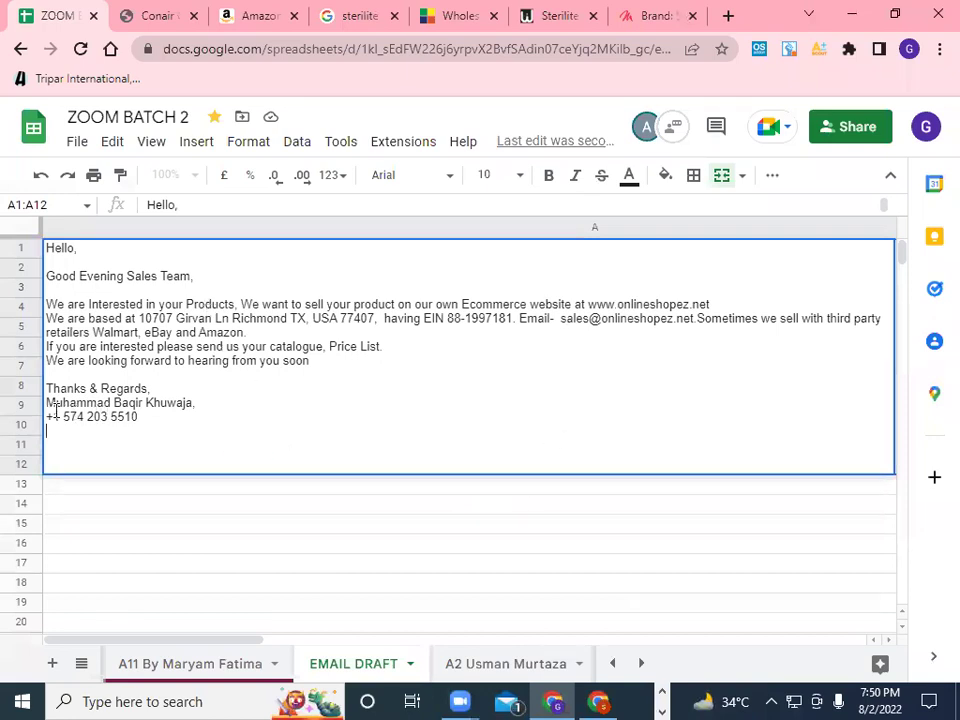
Step: Copy the sender's full name from the email signature into the First Name field of the 4sgm.com contact form
{"action": "left_click_drag", "start_coordinate": [47, 403], "coordinate": [193, 403]}
{"action": "right_click", "coordinate": [182, 403]}
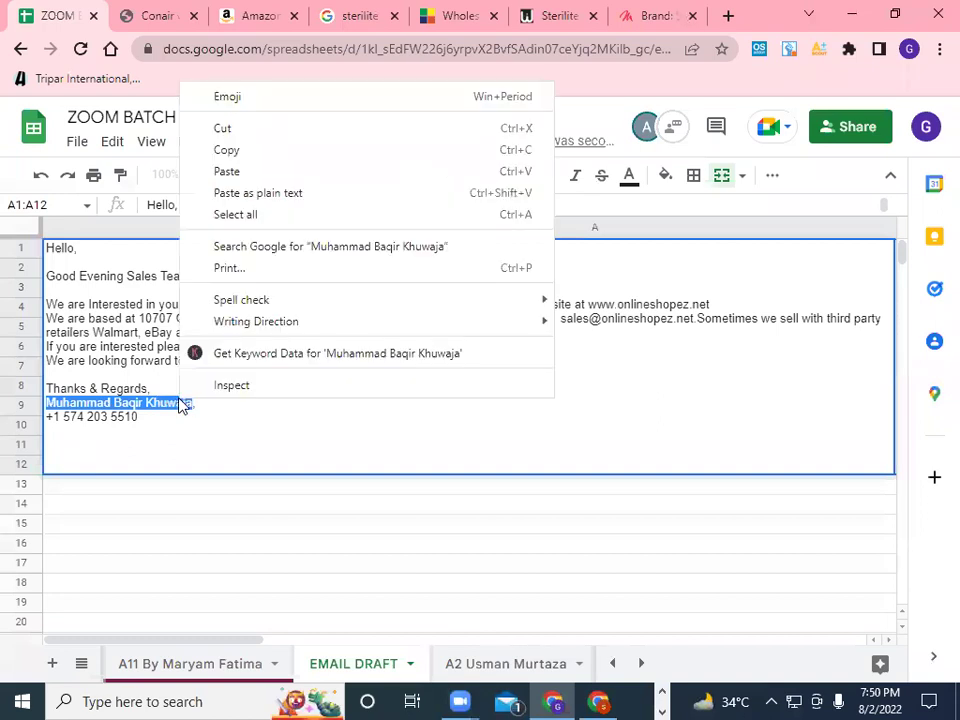
{"action": "left_click", "coordinate": [240, 152]}
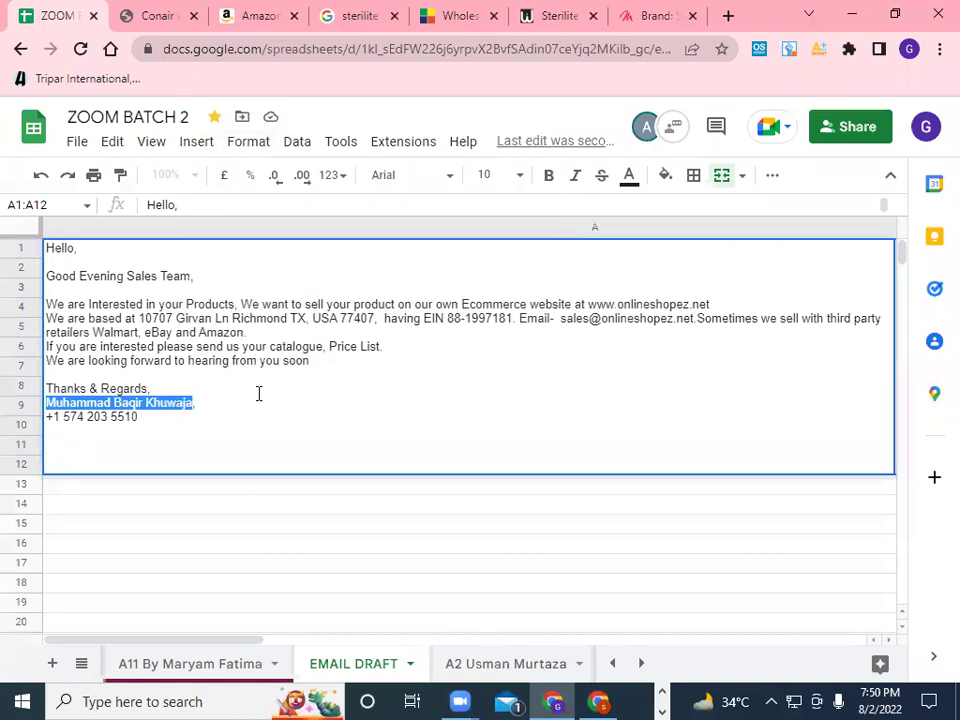
{"action": "left_click", "coordinate": [436, 18]}
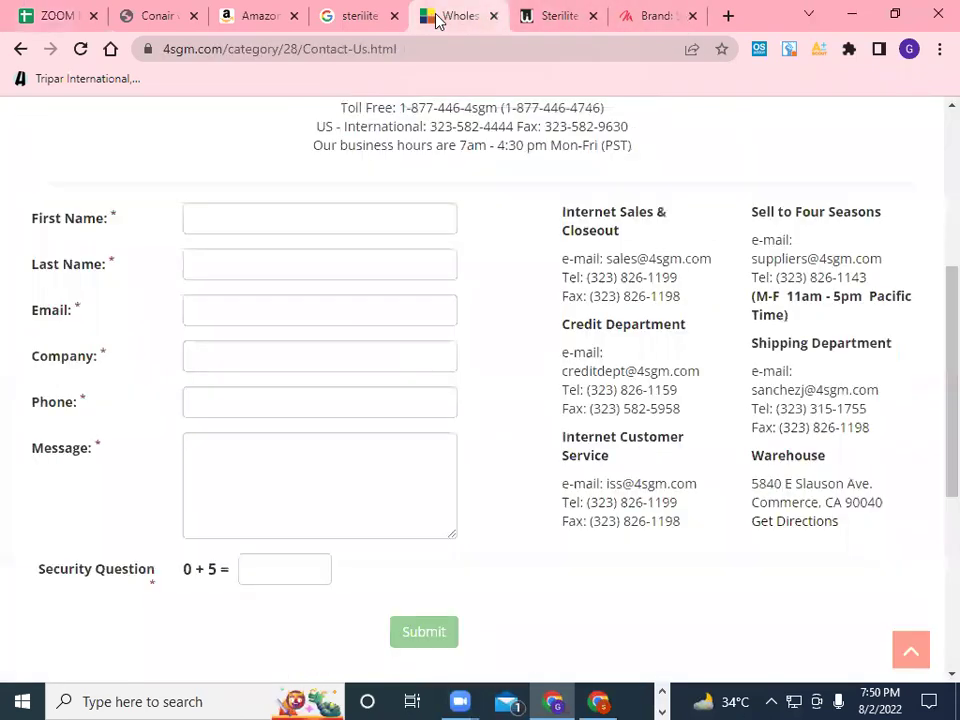
{"action": "right_click", "coordinate": [275, 217]}
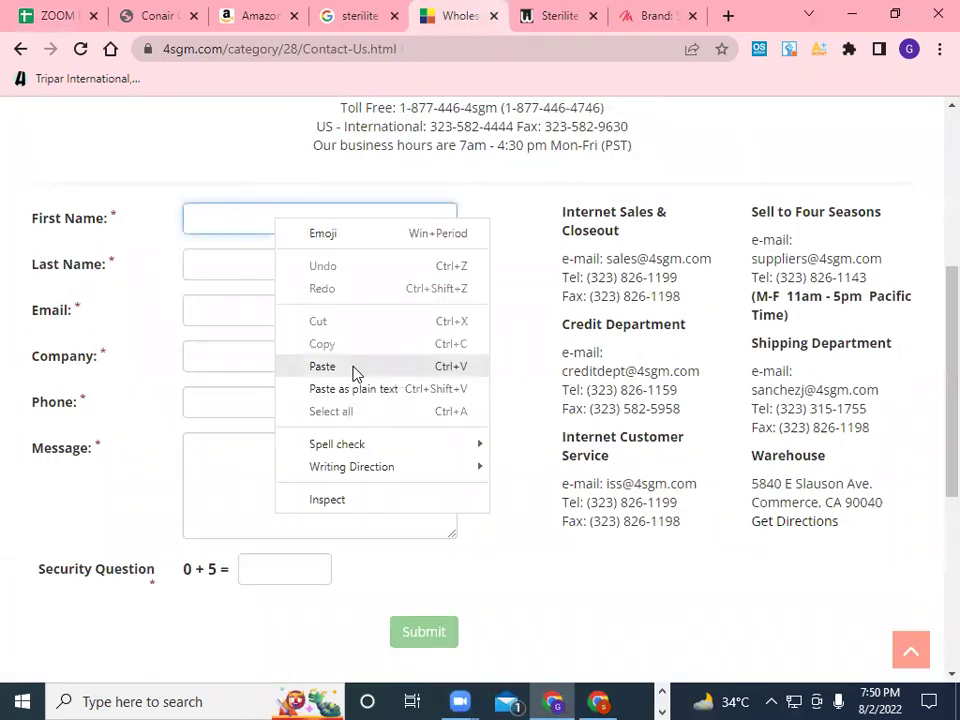
{"action": "left_click", "coordinate": [355, 369]}
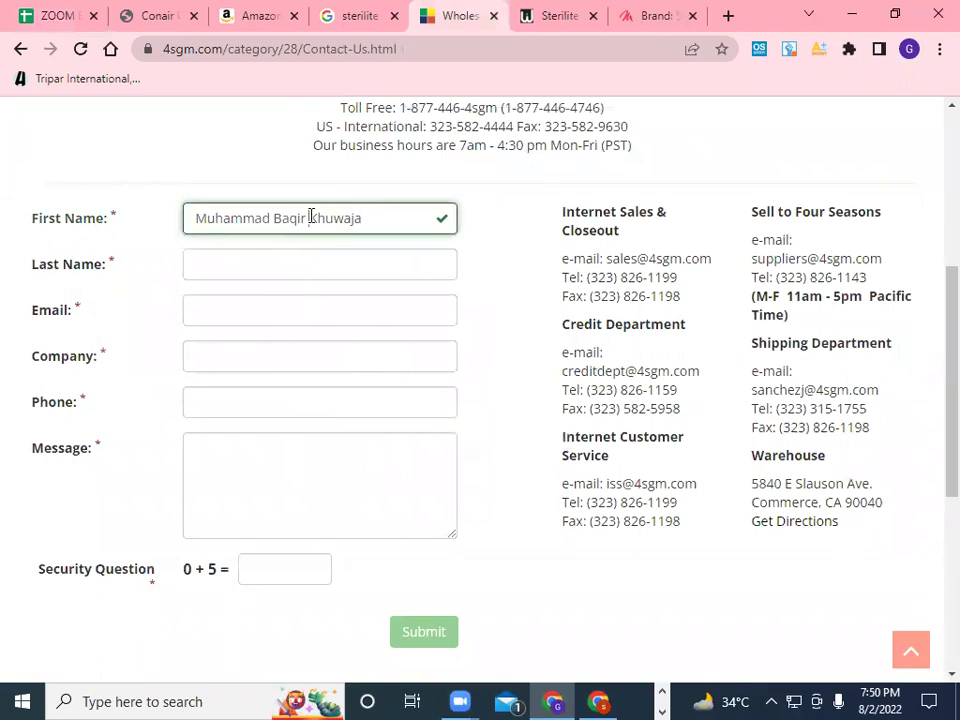
Step: Cut the surname out of the First Name field and paste it into the Last Name field
{"action": "left_click_drag", "start_coordinate": [310, 217], "coordinate": [366, 216]}
{"action": "right_click", "coordinate": [343, 211]}
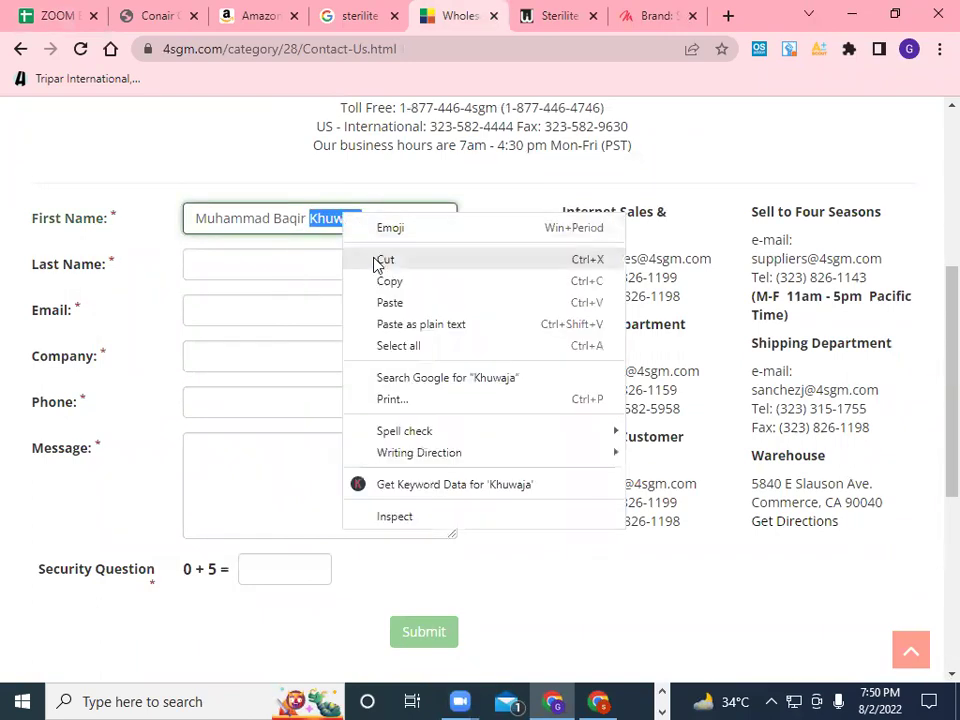
{"action": "left_click", "coordinate": [384, 260]}
{"action": "right_click", "coordinate": [279, 272]}
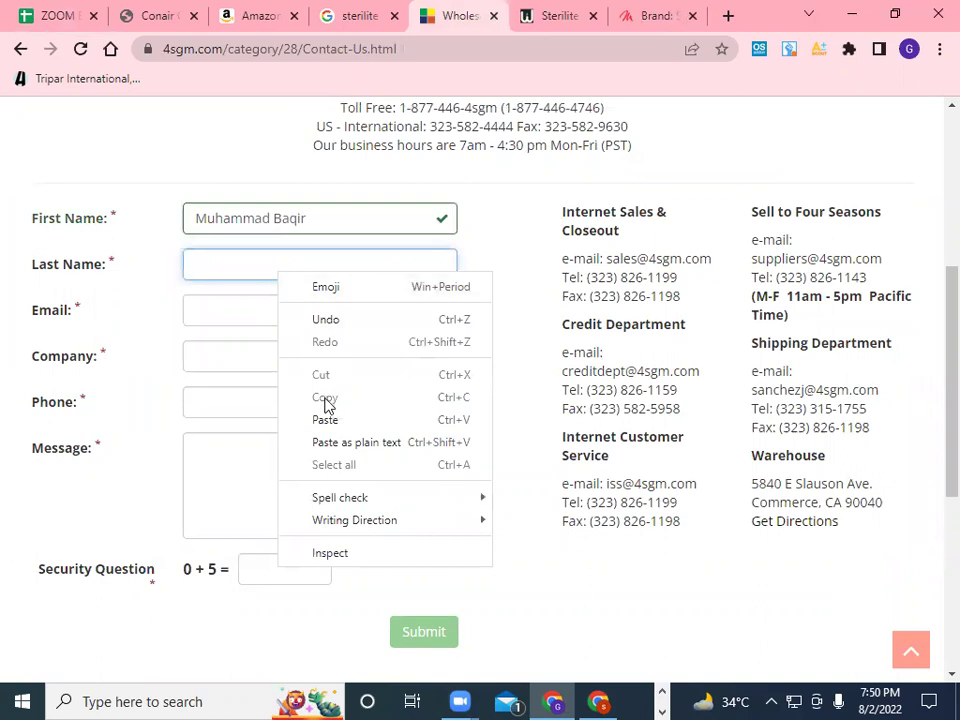
{"action": "left_click", "coordinate": [328, 420]}
Step: Copy the sales email address from the spreadsheet's email draft into the contact form's Email field
{"action": "left_click", "coordinate": [268, 322]}
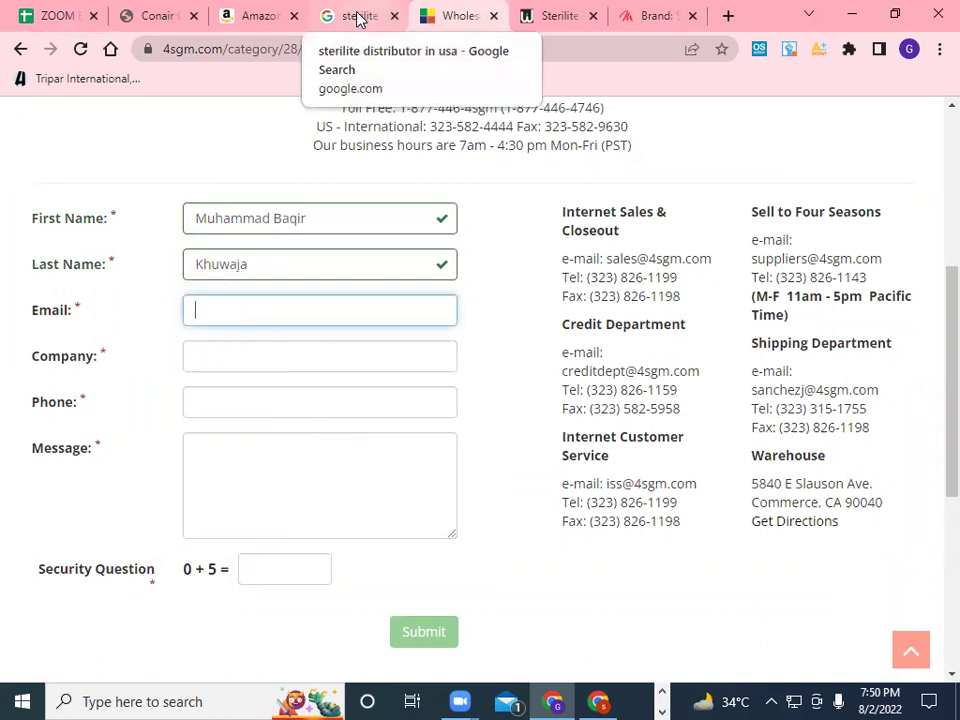
{"action": "left_click", "coordinate": [62, 18]}
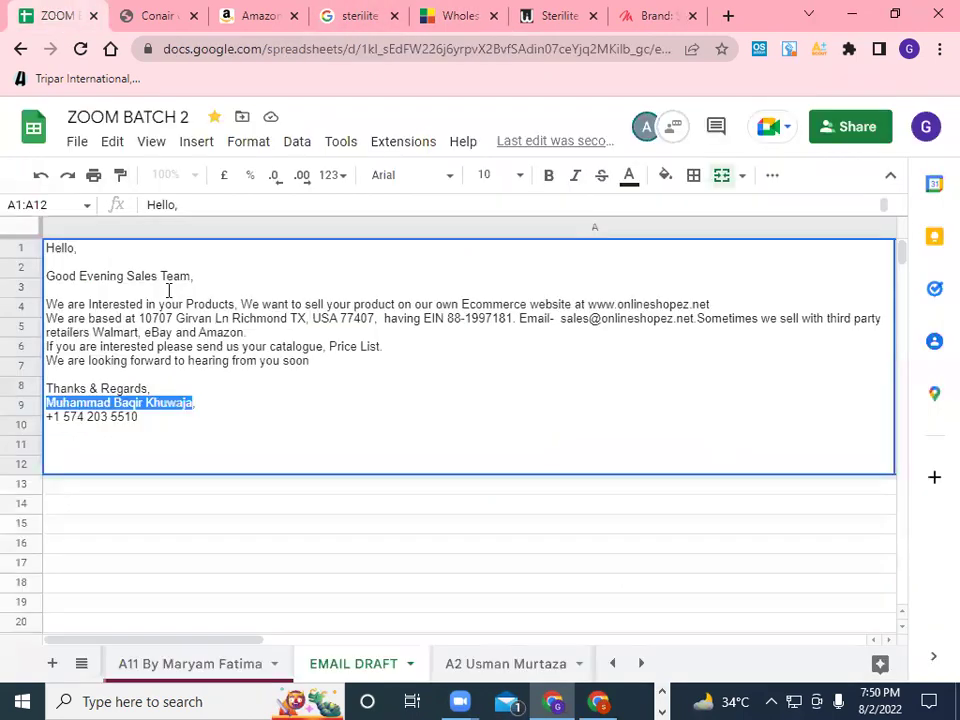
{"action": "left_click", "coordinate": [491, 401]}
{"action": "left_click_drag", "start_coordinate": [560, 318], "coordinate": [691, 320]}
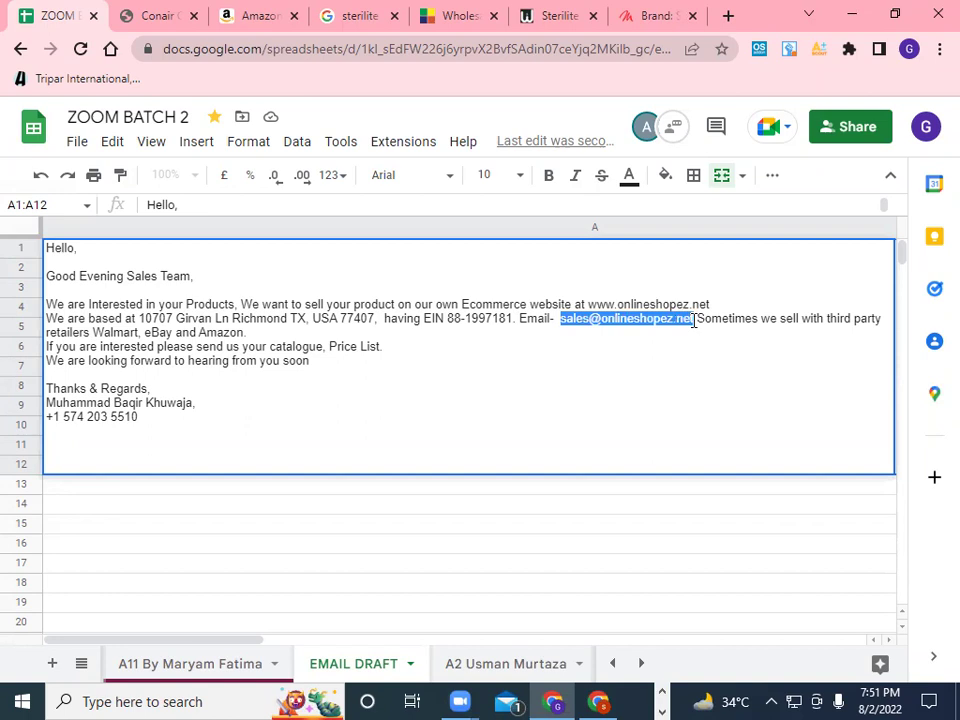
{"action": "right_click", "coordinate": [693, 320]}
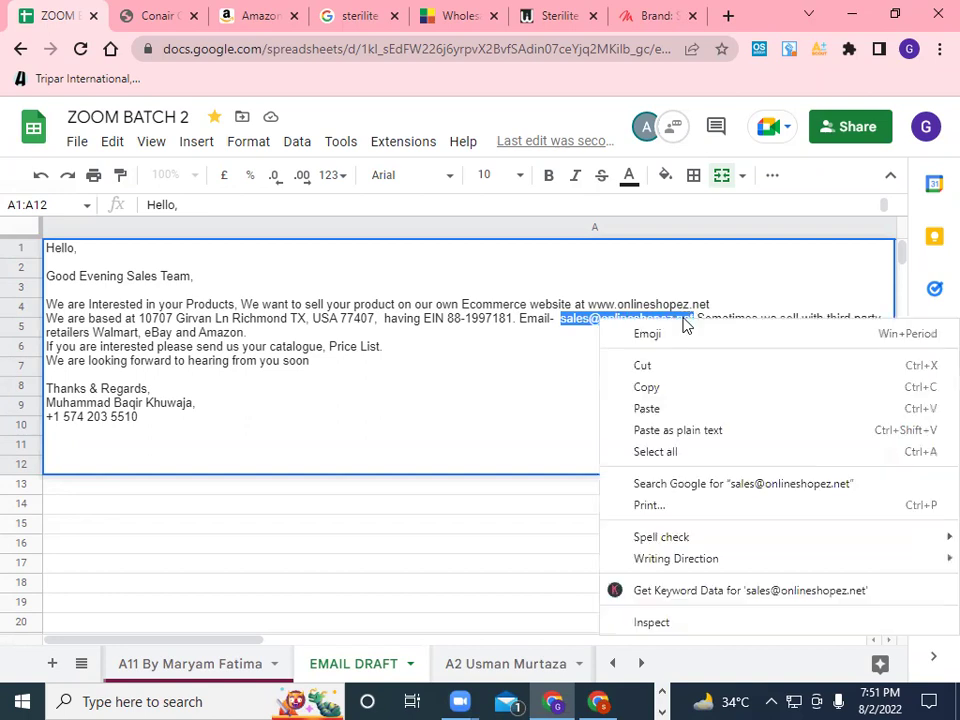
{"action": "left_click", "coordinate": [651, 387]}
{"action": "left_click", "coordinate": [460, 17]}
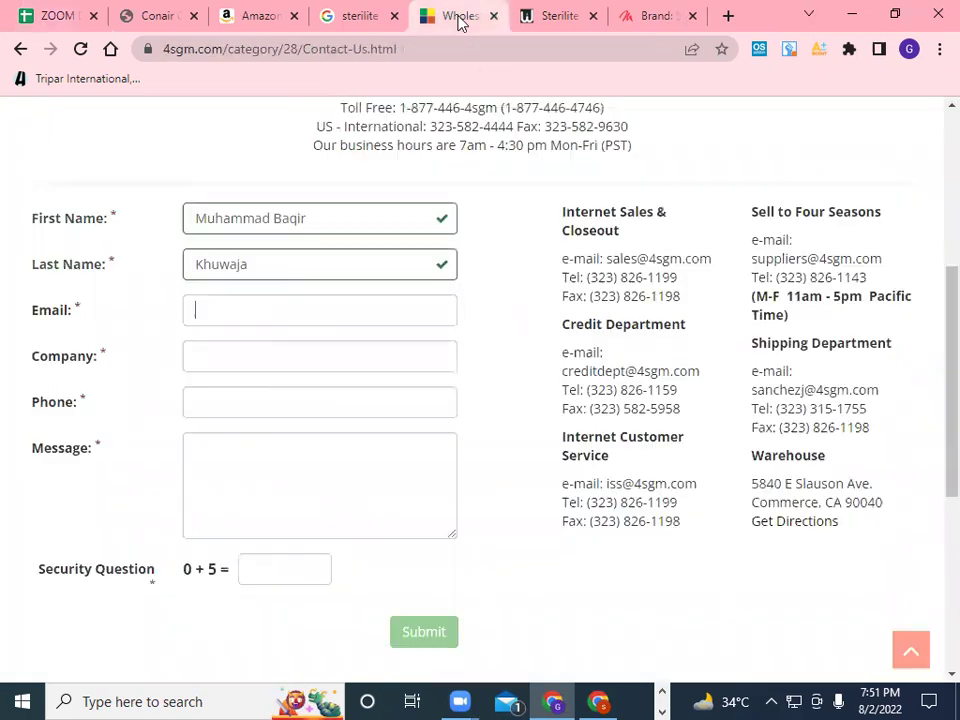
{"action": "right_click", "coordinate": [292, 311]}
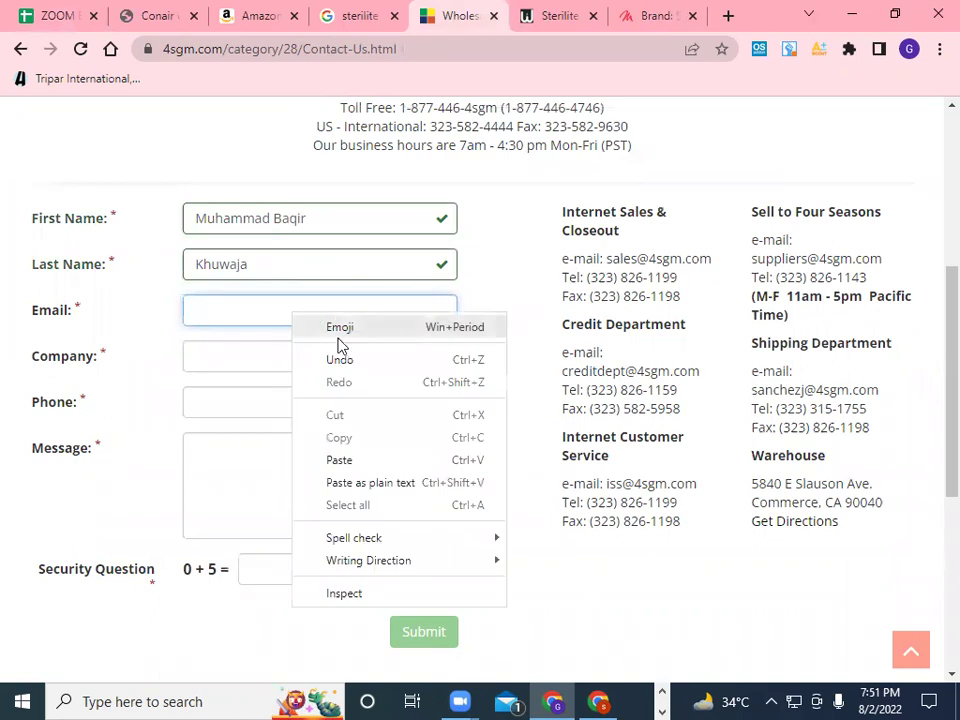
{"action": "left_click", "coordinate": [340, 460]}
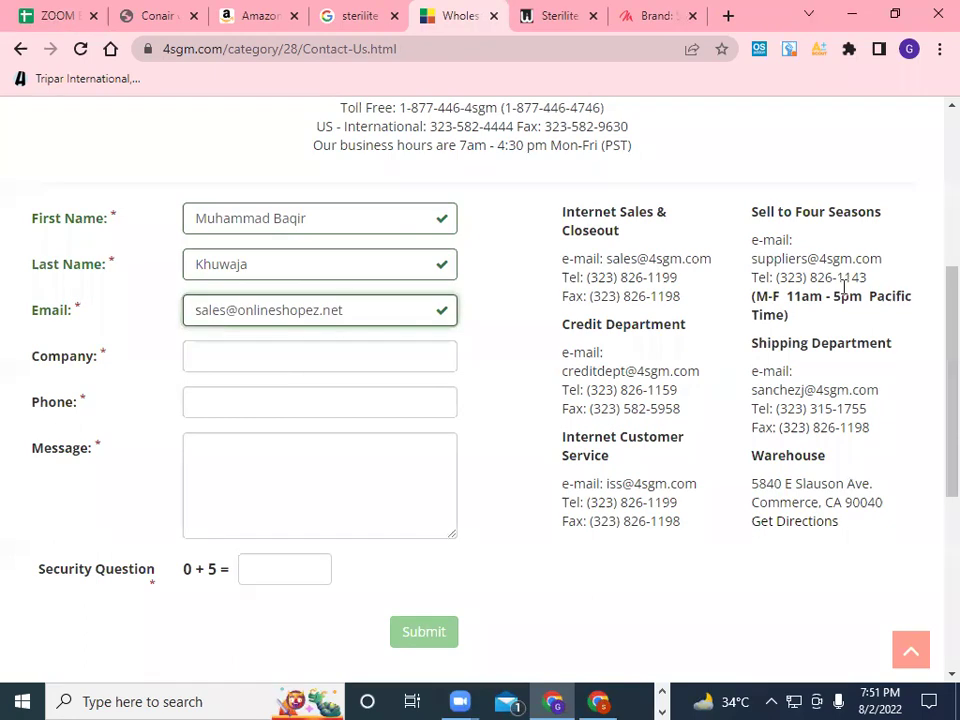
Step: Copy the company name "onlineshopez" from the website address in the spreadsheet's email draft for the form's Company field
{"action": "left_click", "coordinate": [274, 356]}
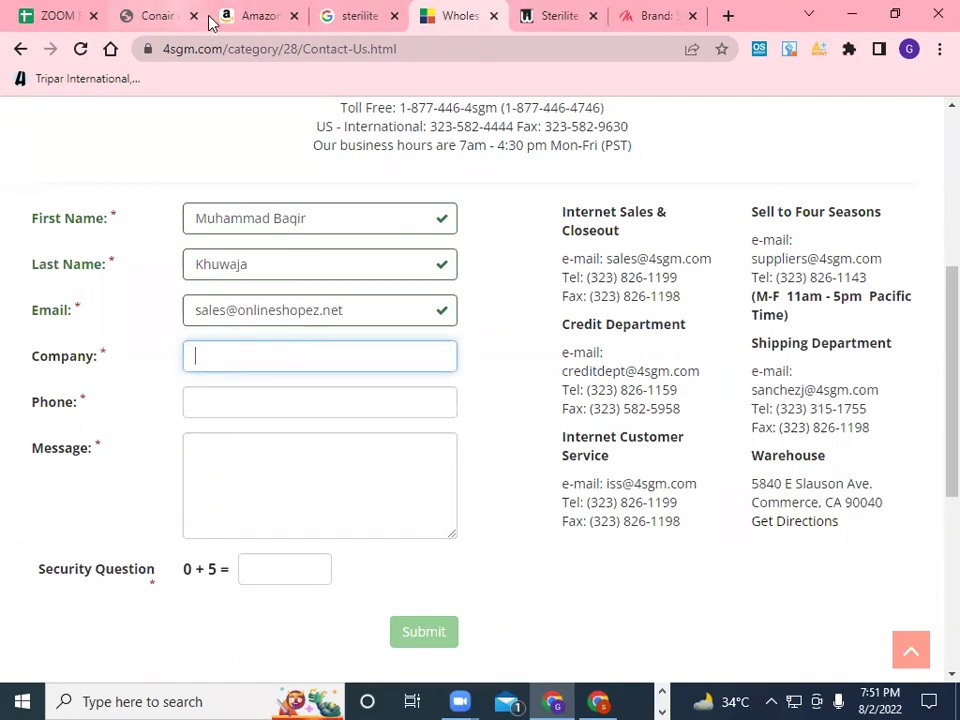
{"action": "left_click", "coordinate": [50, 15]}
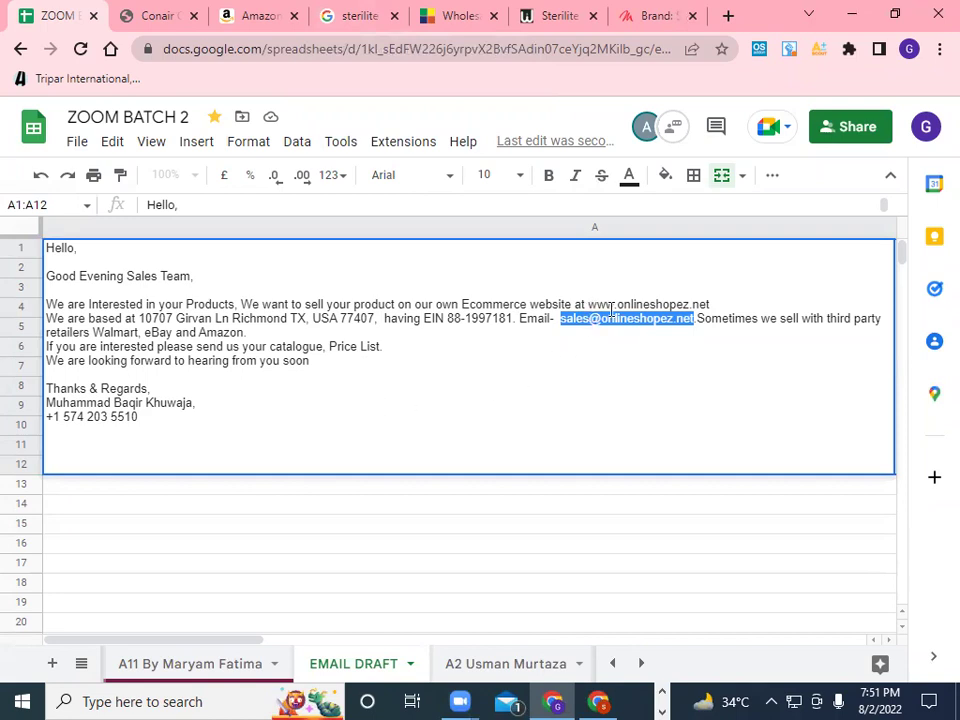
{"action": "left_click_drag", "start_coordinate": [619, 306], "coordinate": [638, 302]}
{"action": "left_click", "coordinate": [635, 281]}
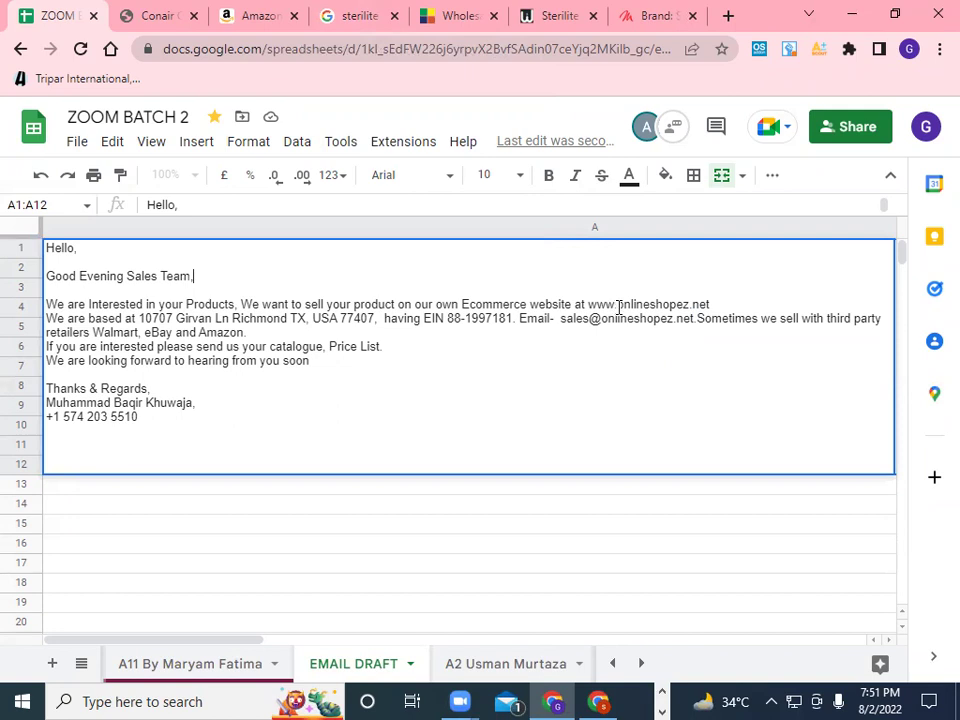
{"action": "left_click_drag", "start_coordinate": [617, 304], "coordinate": [685, 301]}
{"action": "right_click", "coordinate": [686, 302]}
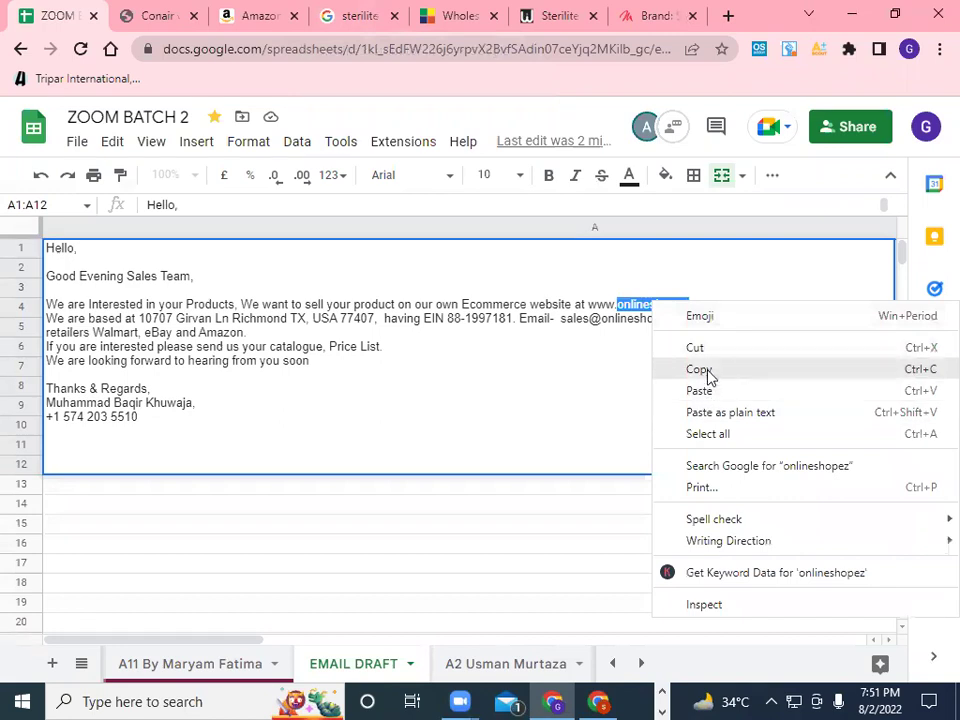
{"action": "left_click", "coordinate": [704, 370]}
{"action": "left_click", "coordinate": [673, 273]}
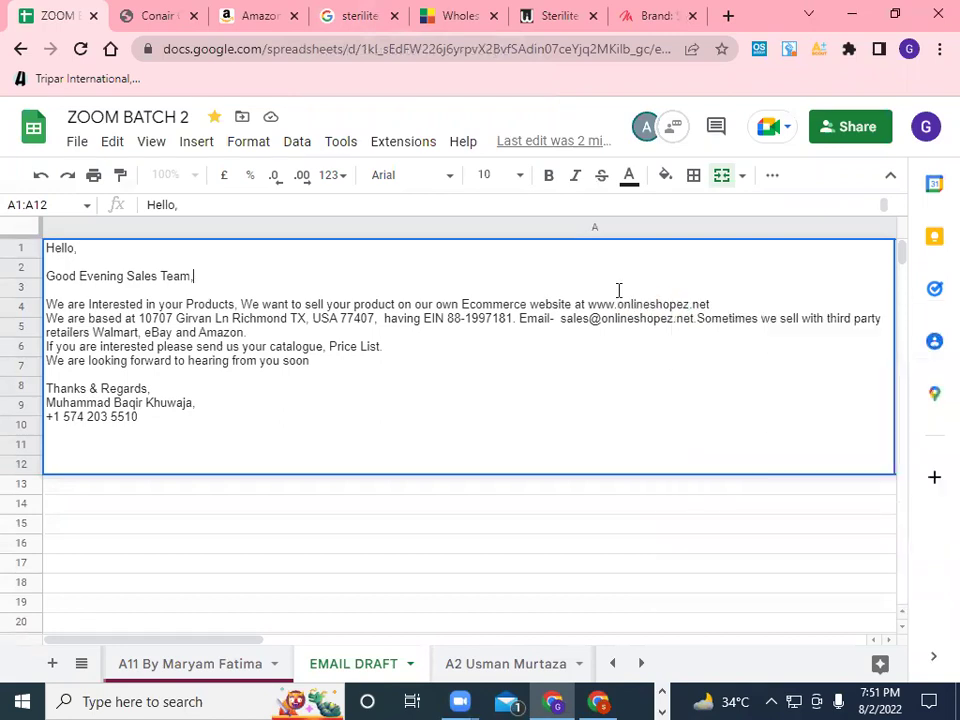
Step: Paste the company name into the contact form's Company field and edit it to "online shopez LLC"
{"action": "left_click", "coordinate": [347, 20]}
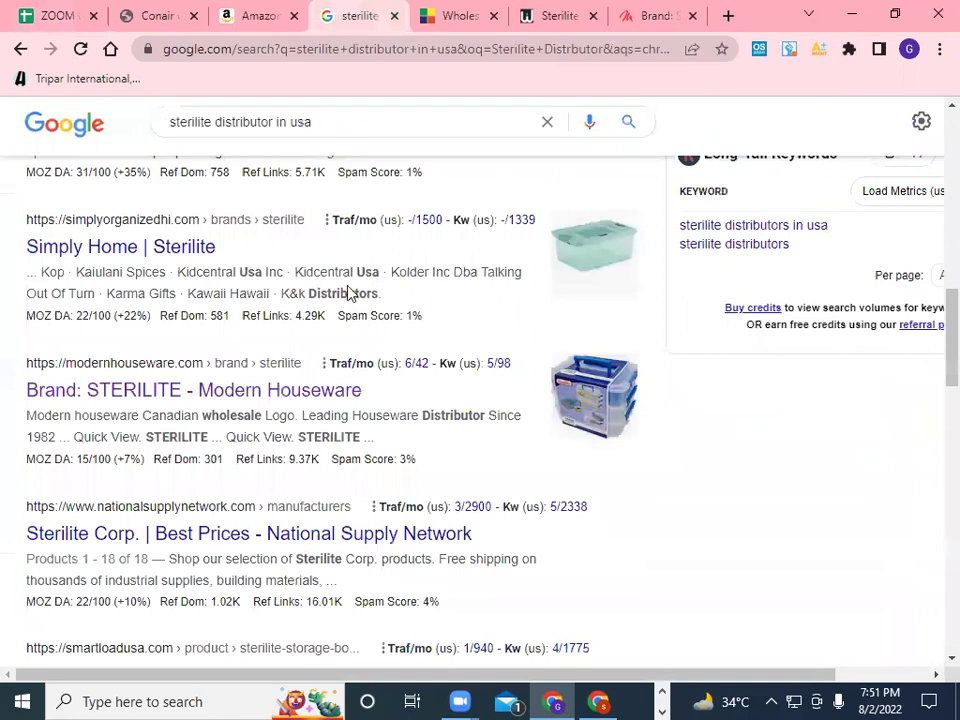
{"action": "left_click", "coordinate": [447, 22]}
{"action": "right_click", "coordinate": [262, 355]}
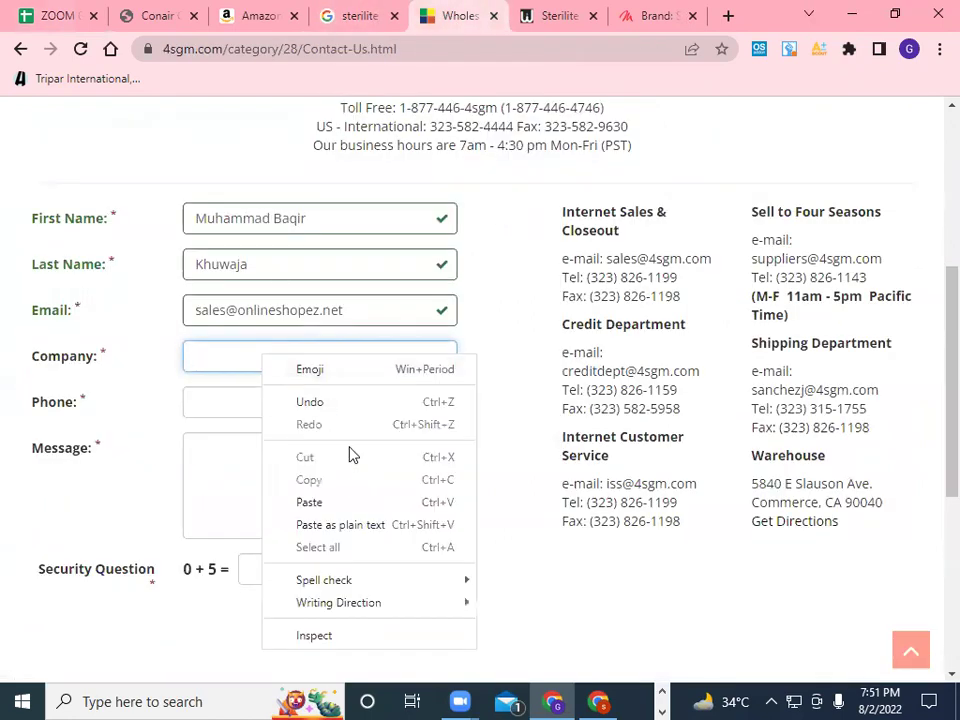
{"action": "key", "text": "Return"}
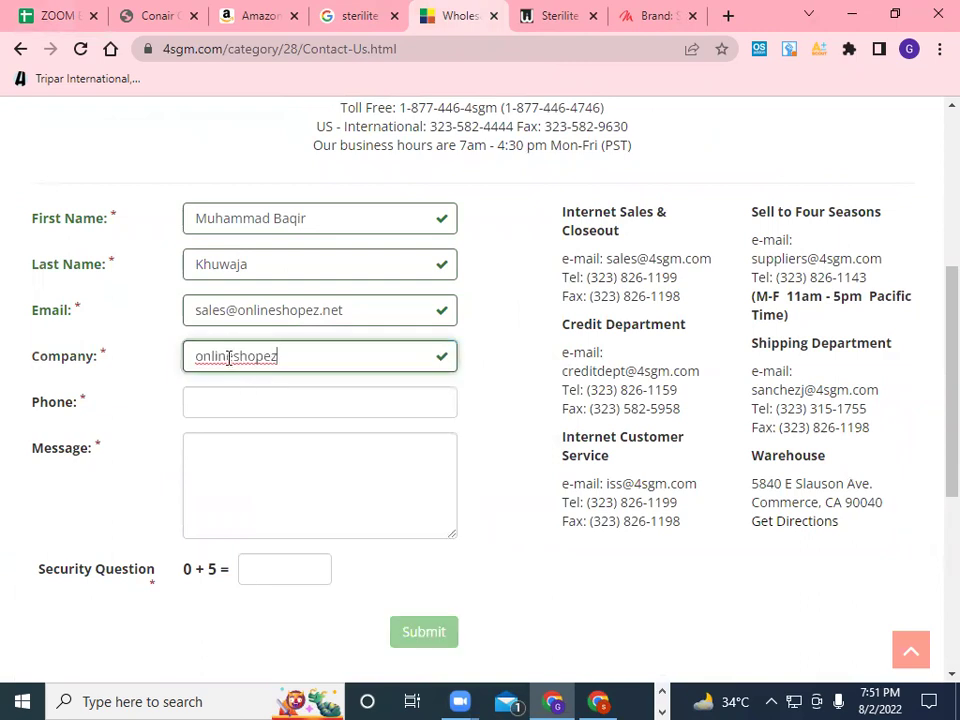
{"action": "left_click", "coordinate": [232, 356]}
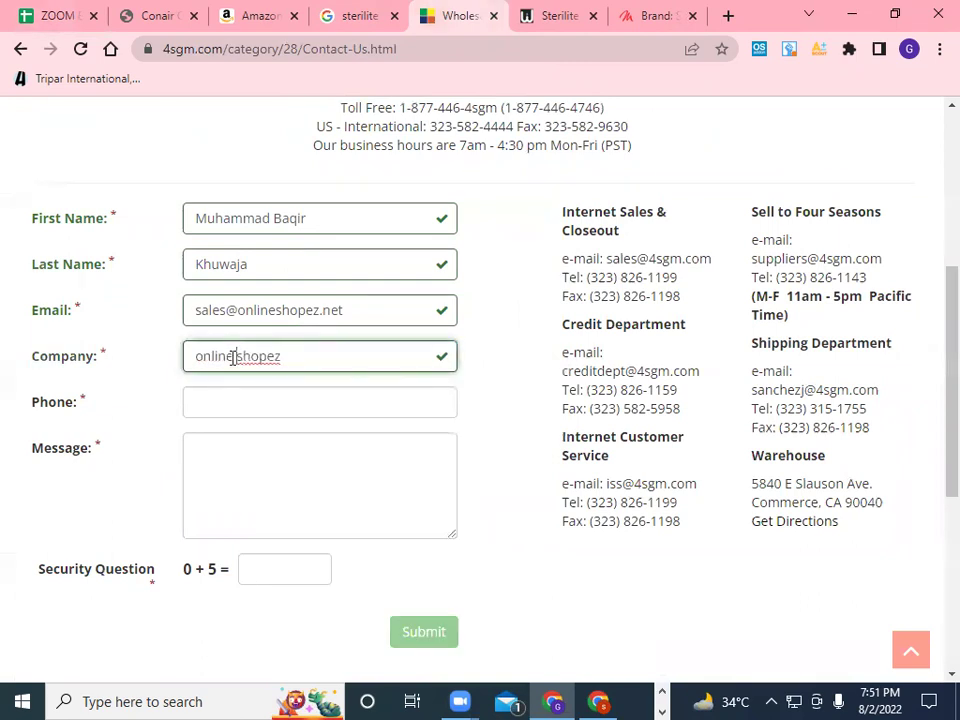
{"action": "left_click", "coordinate": [297, 351]}
Step: Copy the phone number from the email draft's signature into the contact form's Phone field
{"action": "left_click", "coordinate": [326, 403]}
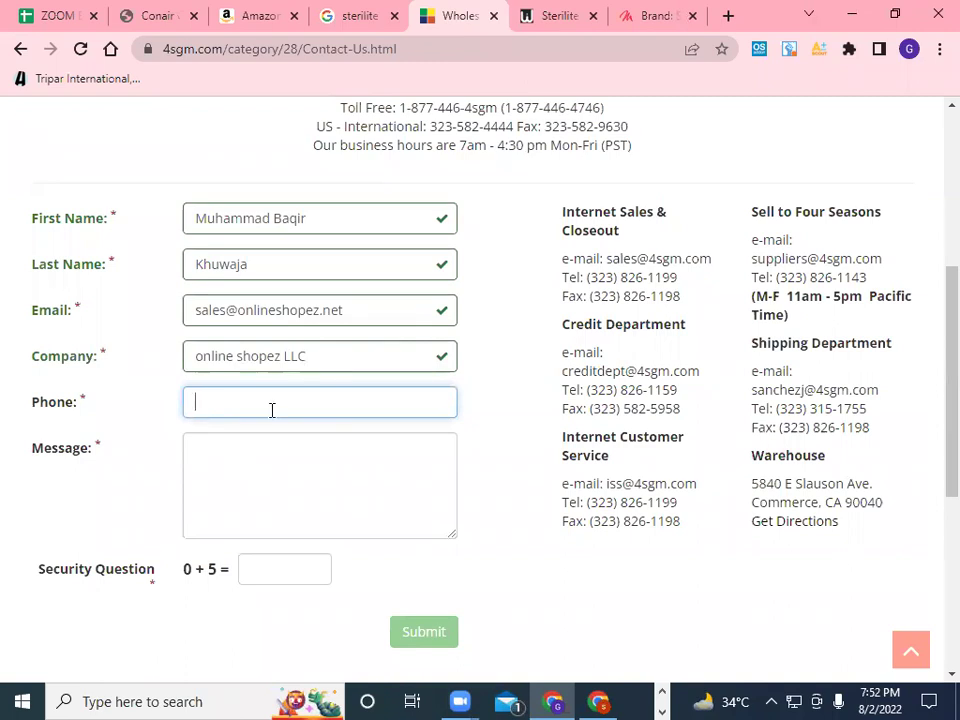
{"action": "left_click", "coordinate": [62, 17]}
{"action": "left_click", "coordinate": [155, 412]}
{"action": "left_click_drag", "start_coordinate": [142, 416], "coordinate": [32, 426]}
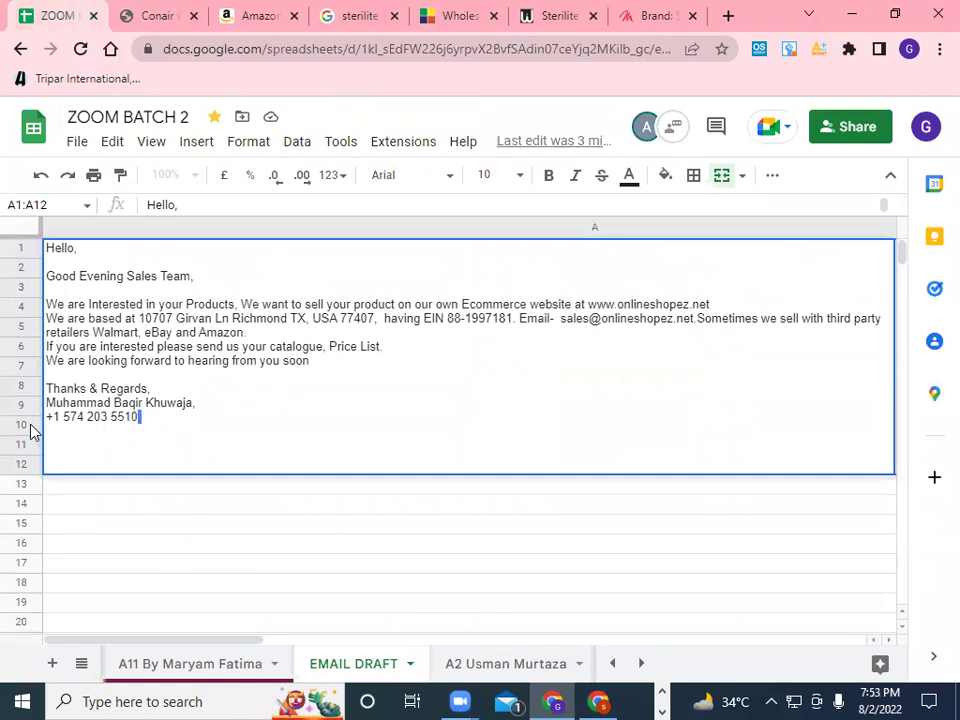
{"action": "key", "text": "shift+Home"}
{"action": "right_click", "coordinate": [62, 427]}
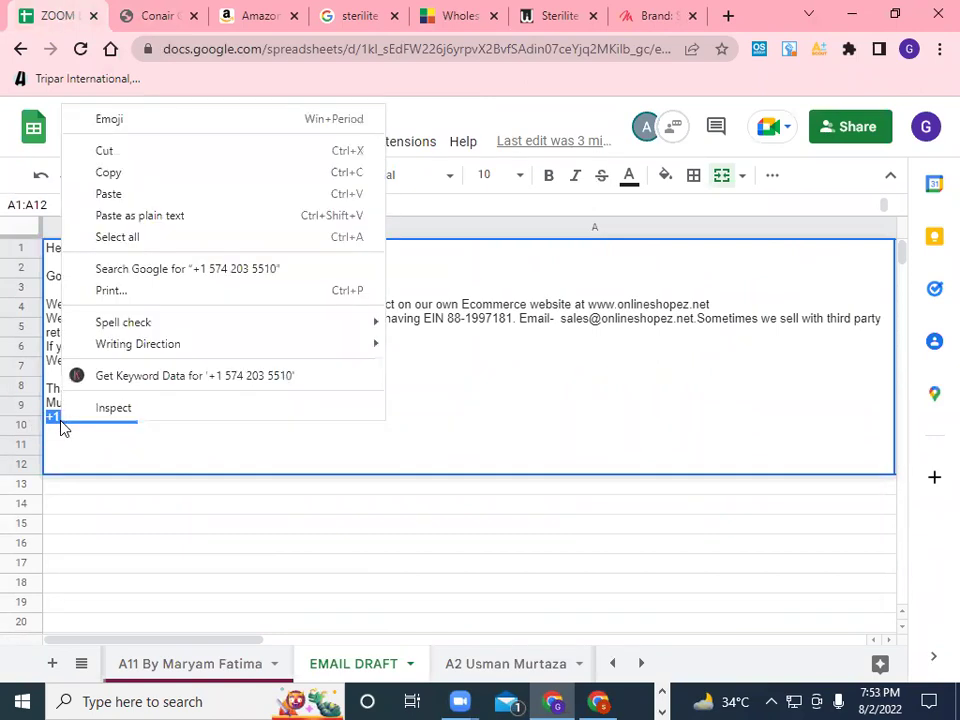
{"action": "left_click", "coordinate": [154, 176]}
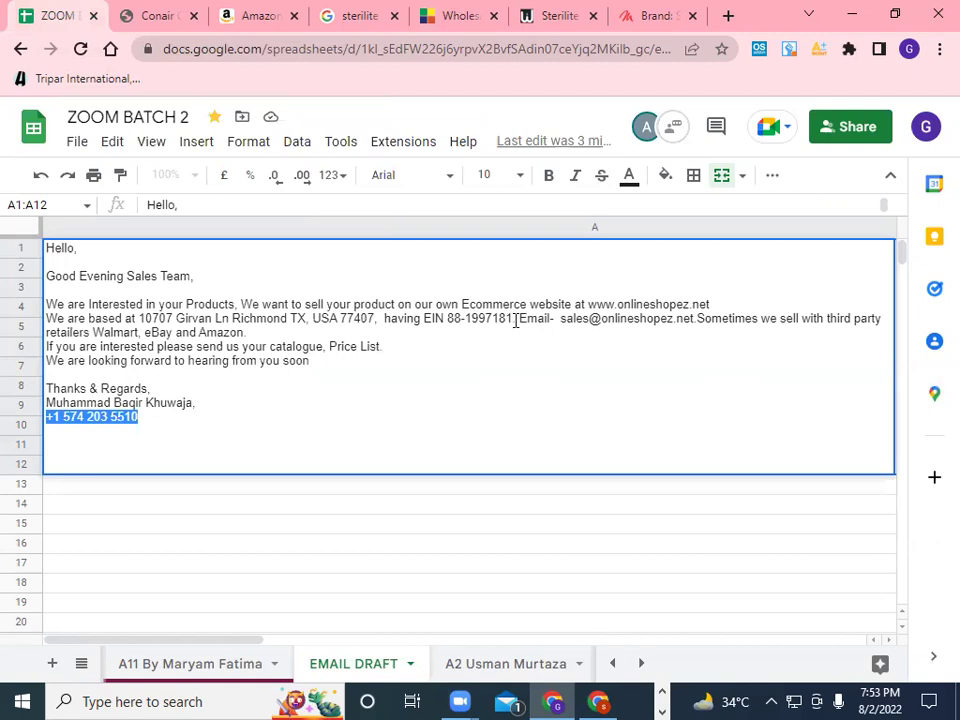
{"action": "left_click", "coordinate": [456, 16]}
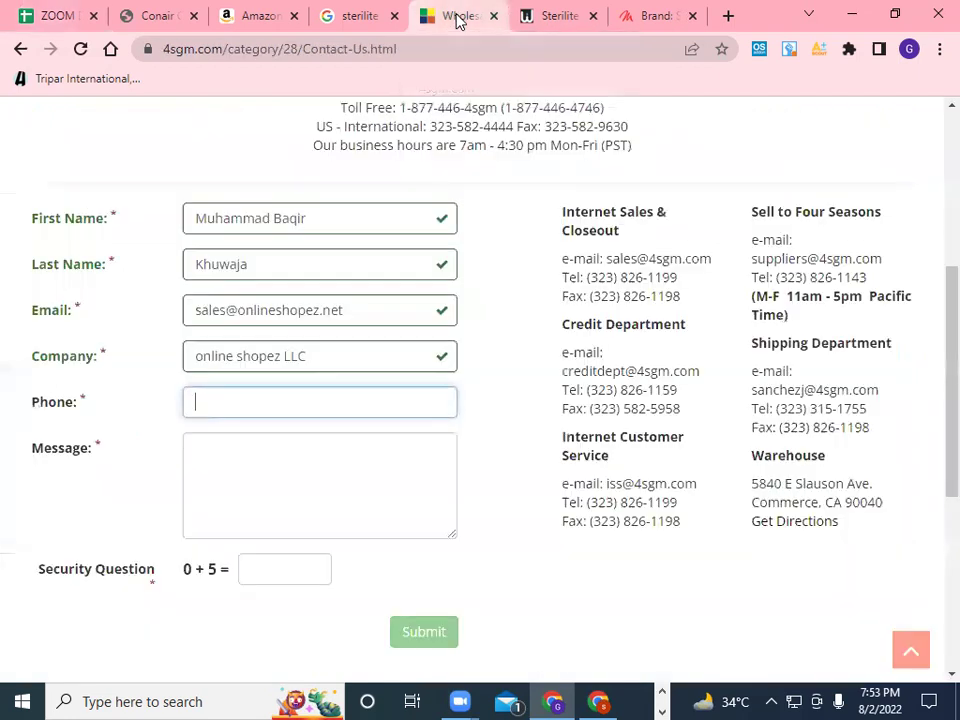
{"action": "right_click", "coordinate": [285, 404]}
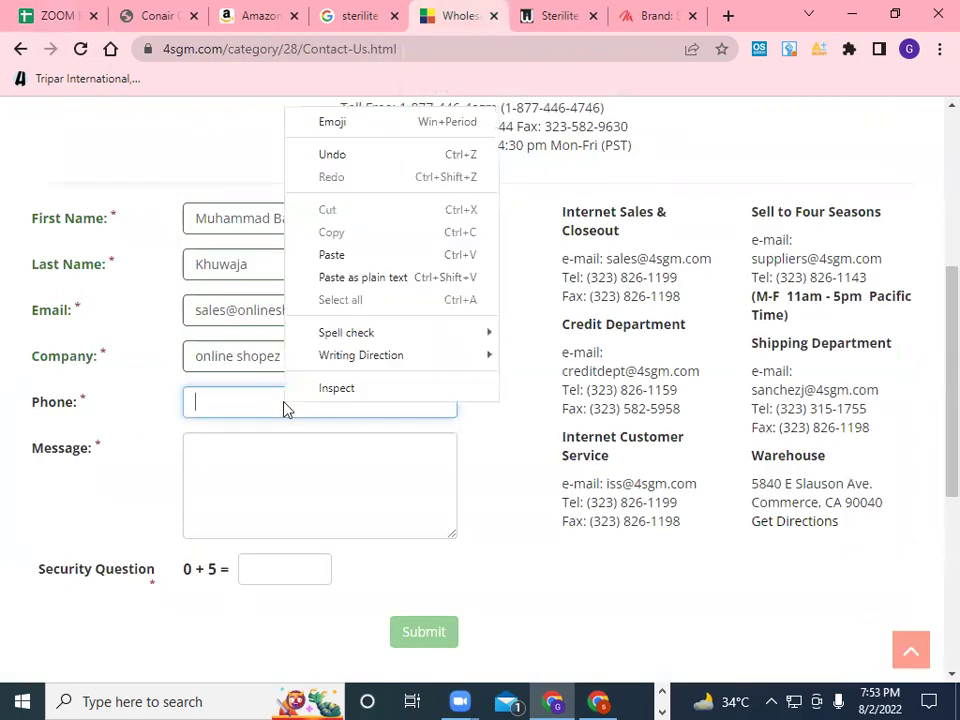
{"action": "left_click", "coordinate": [363, 262]}
Step: Copy the entire message text, from the greeting through the signature, from the spreadsheet's EMAIL DRAFT sheet
{"action": "left_click", "coordinate": [223, 454]}
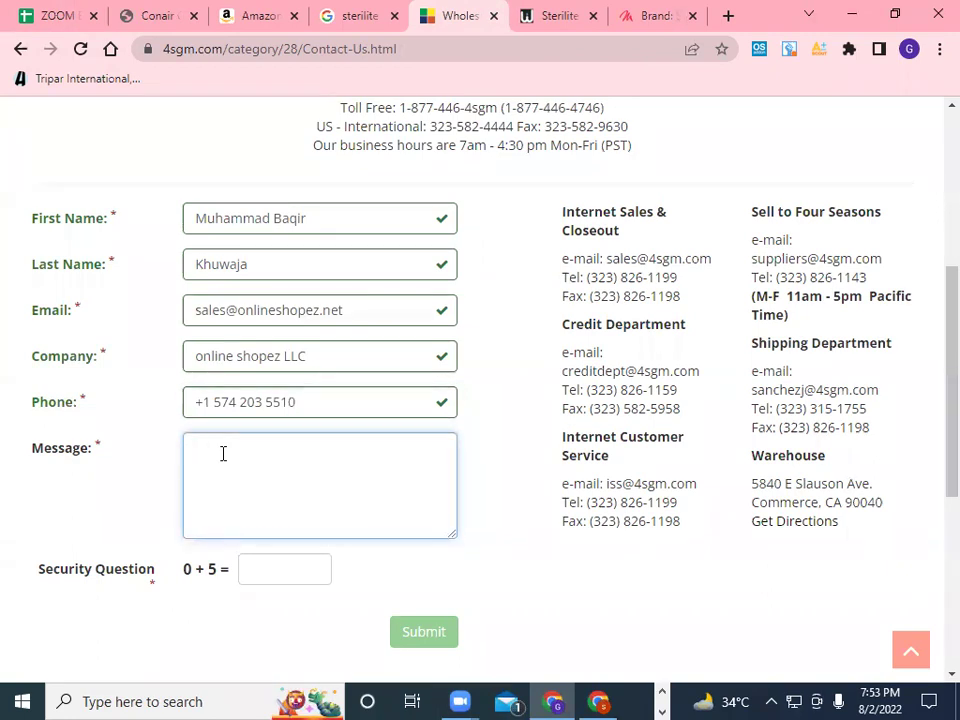
{"action": "left_click", "coordinate": [47, 17]}
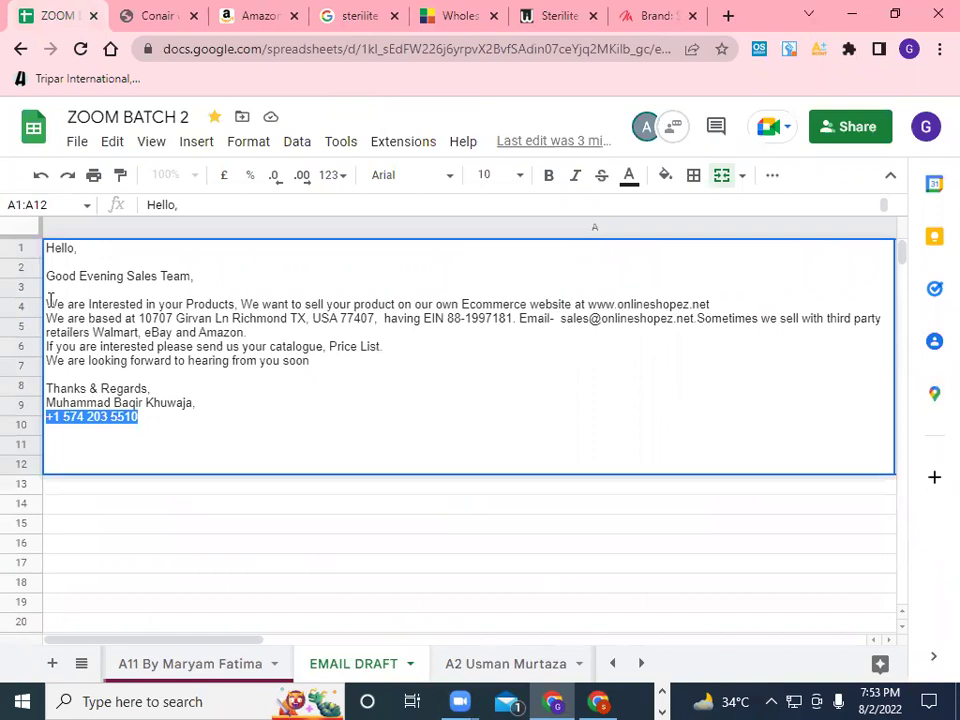
{"action": "left_click_drag", "start_coordinate": [47, 277], "coordinate": [63, 288]}
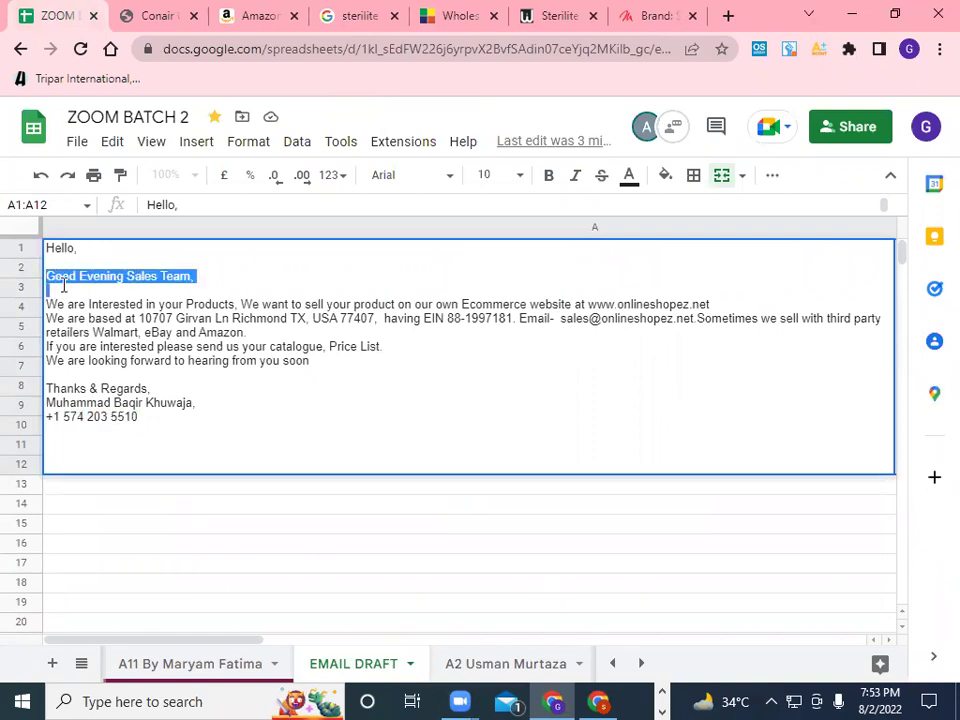
{"action": "left_click", "coordinate": [73, 263]}
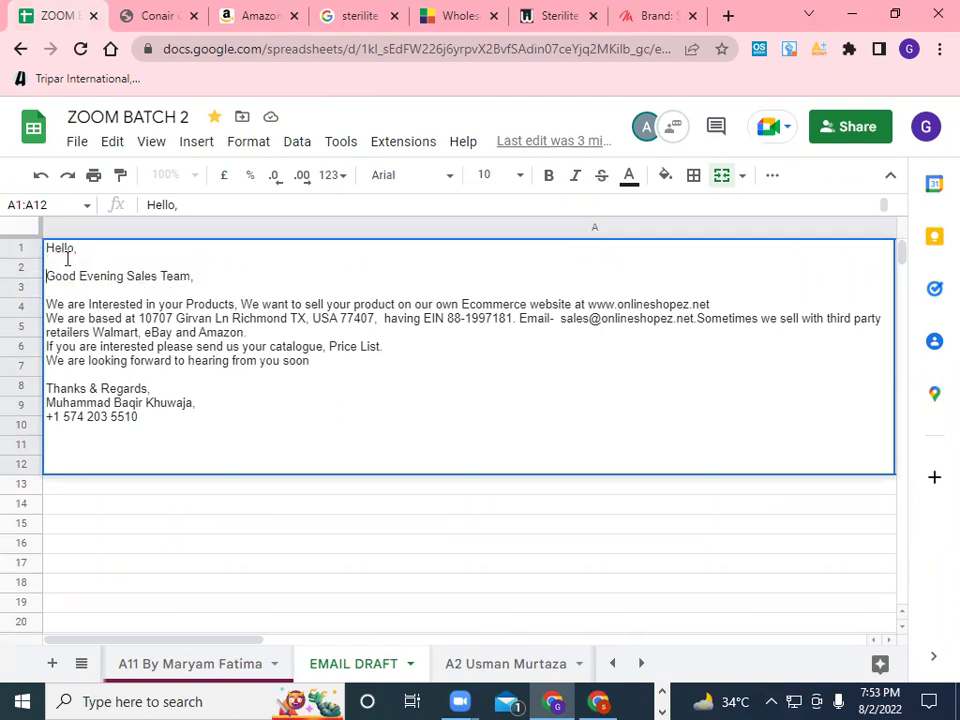
{"action": "double_click", "coordinate": [57, 247]}
{"action": "key", "text": "ctrl+a"}
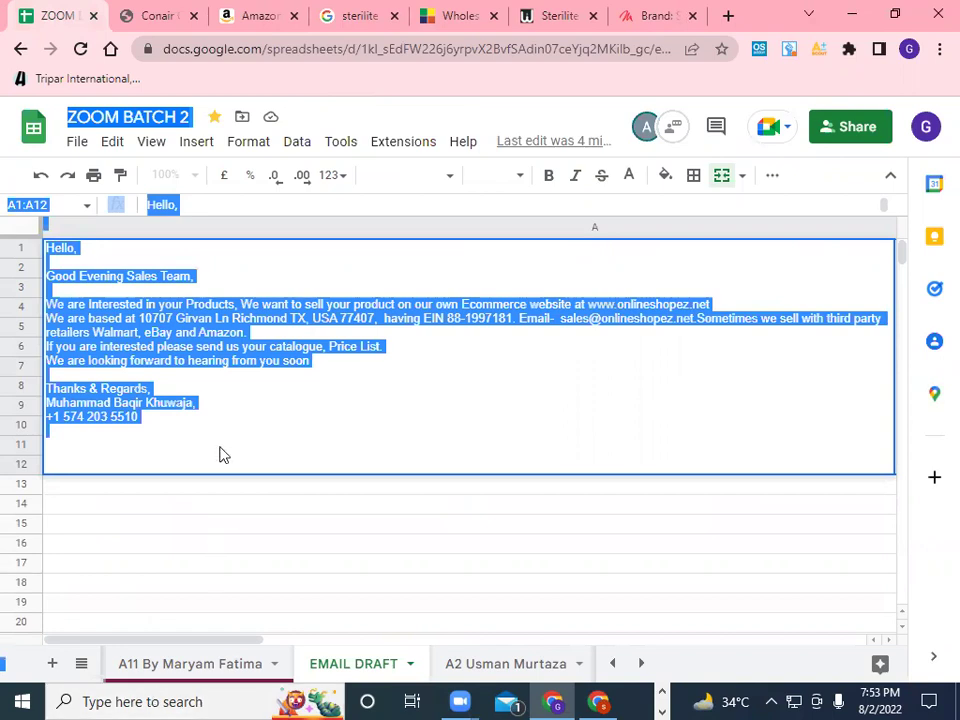
{"action": "left_click", "coordinate": [290, 289]}
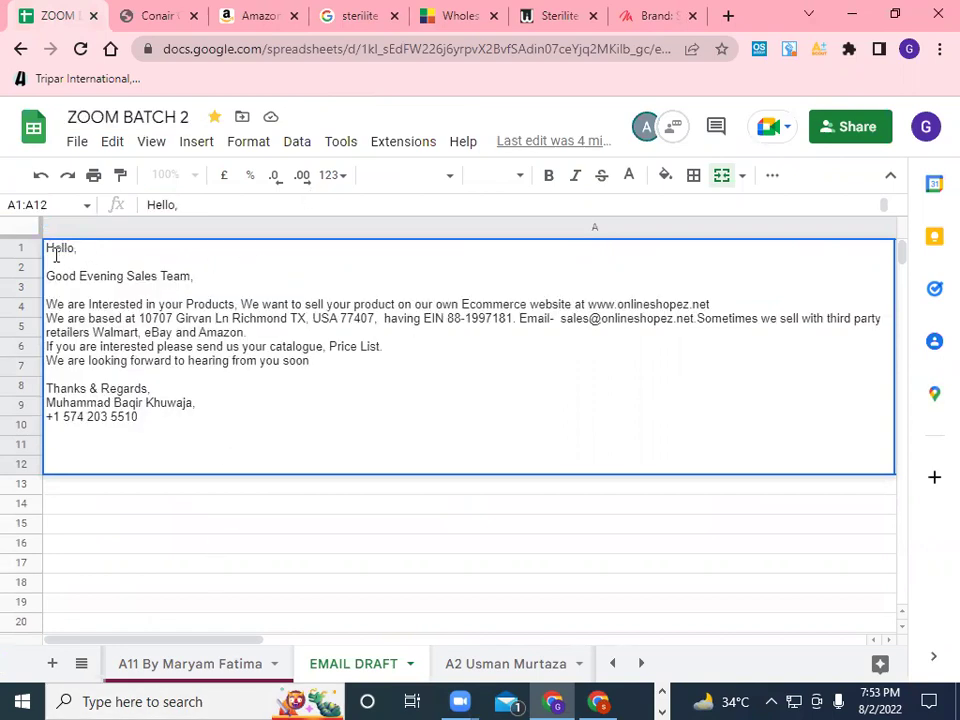
{"action": "left_click_drag", "start_coordinate": [48, 250], "coordinate": [142, 449]}
{"action": "right_click", "coordinate": [145, 327]}
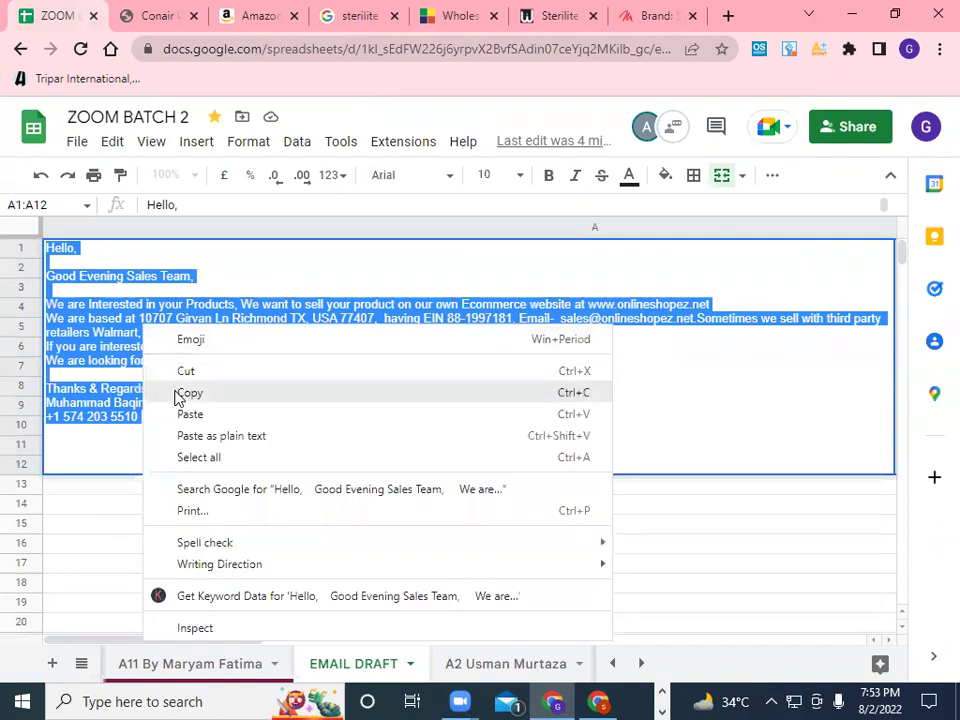
{"action": "left_click", "coordinate": [185, 393]}
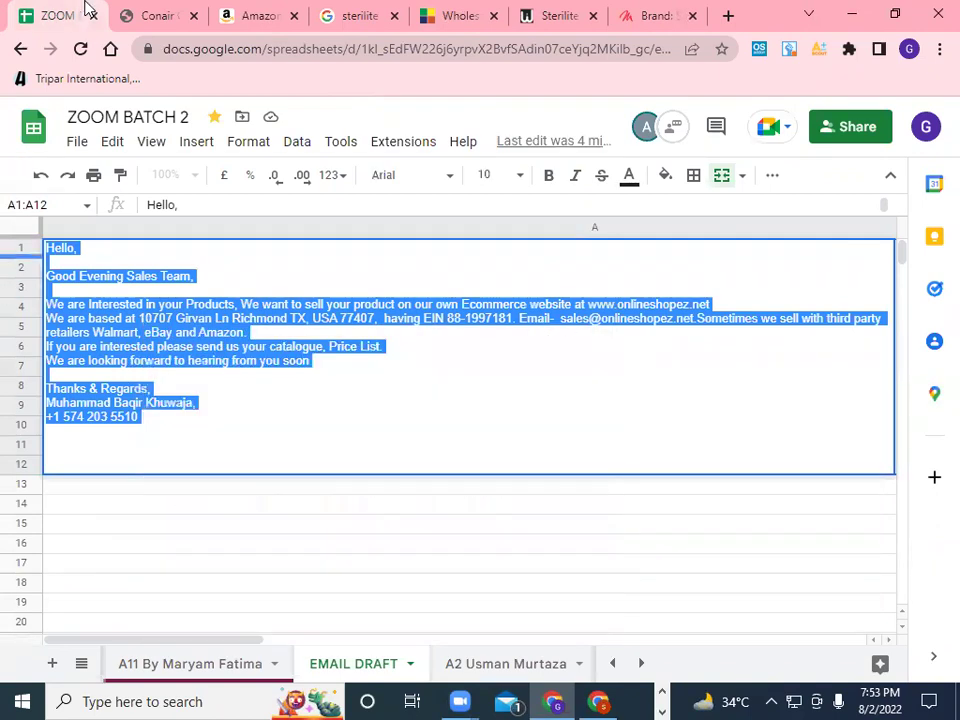
Step: Paste the copied email draft into the Message field of the 4sgm.com contact form
{"action": "left_click", "coordinate": [455, 20]}
{"action": "right_click", "coordinate": [254, 466]}
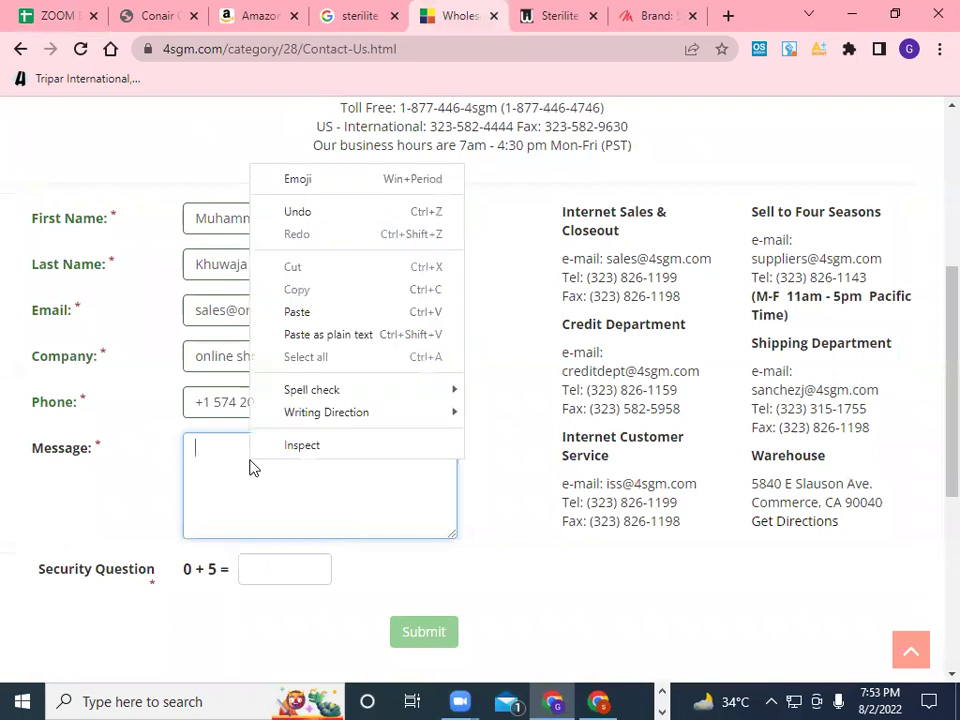
{"action": "left_click", "coordinate": [335, 314]}
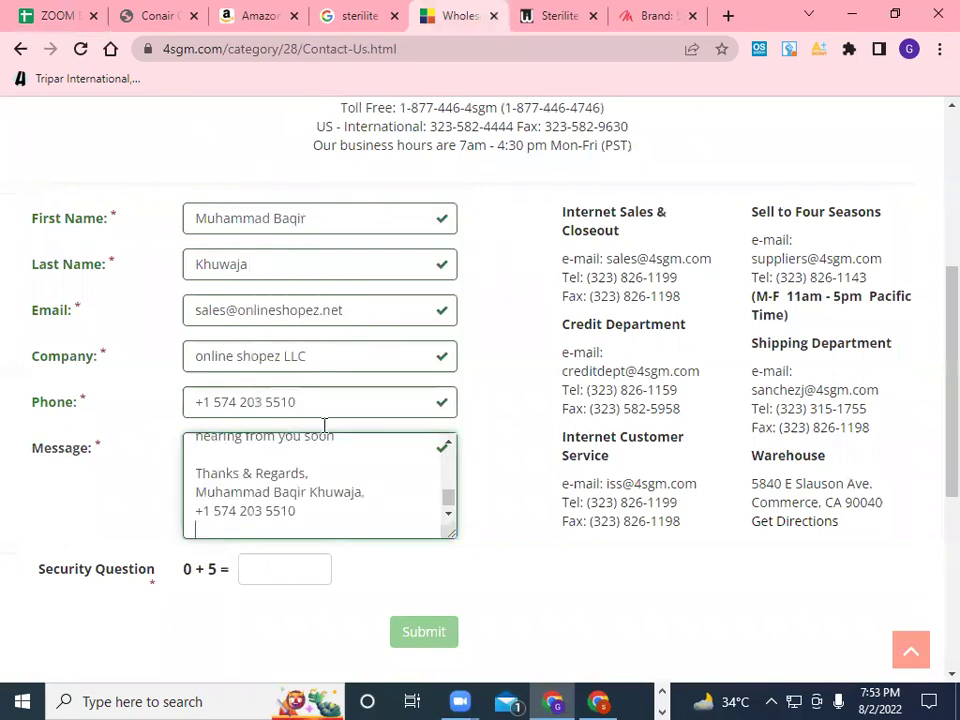
Step: Answer the contact form's security question "0 + 5" with 5 and submit the form
{"action": "left_click", "coordinate": [300, 571]}
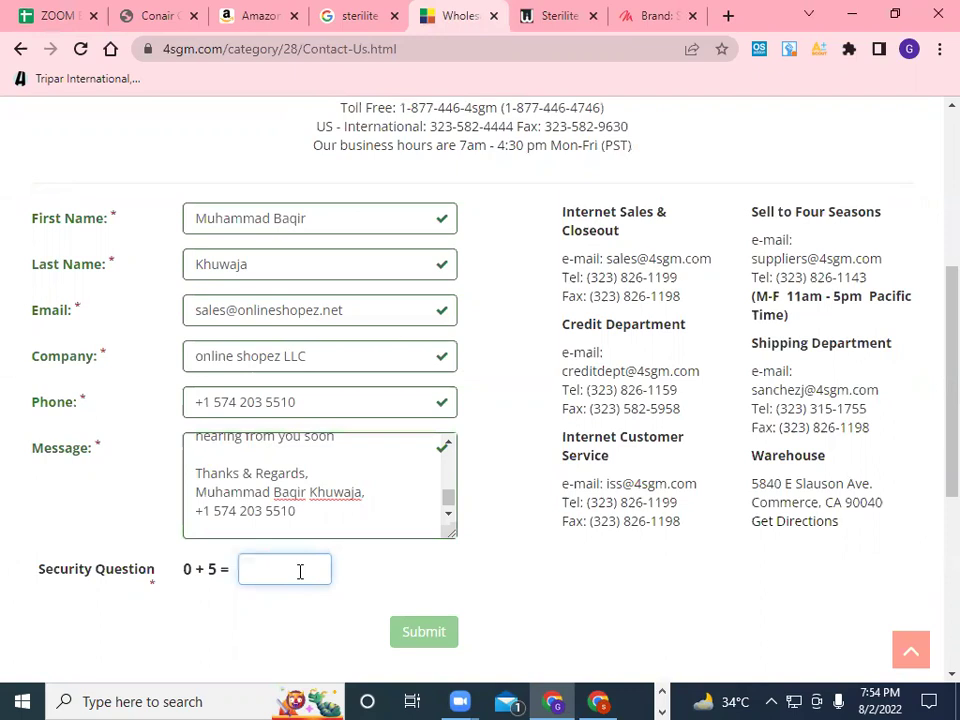
{"action": "type", "text": "1"}
{"action": "scroll", "coordinate": [347, 585], "scroll_direction": "down", "scroll_amount": 1}
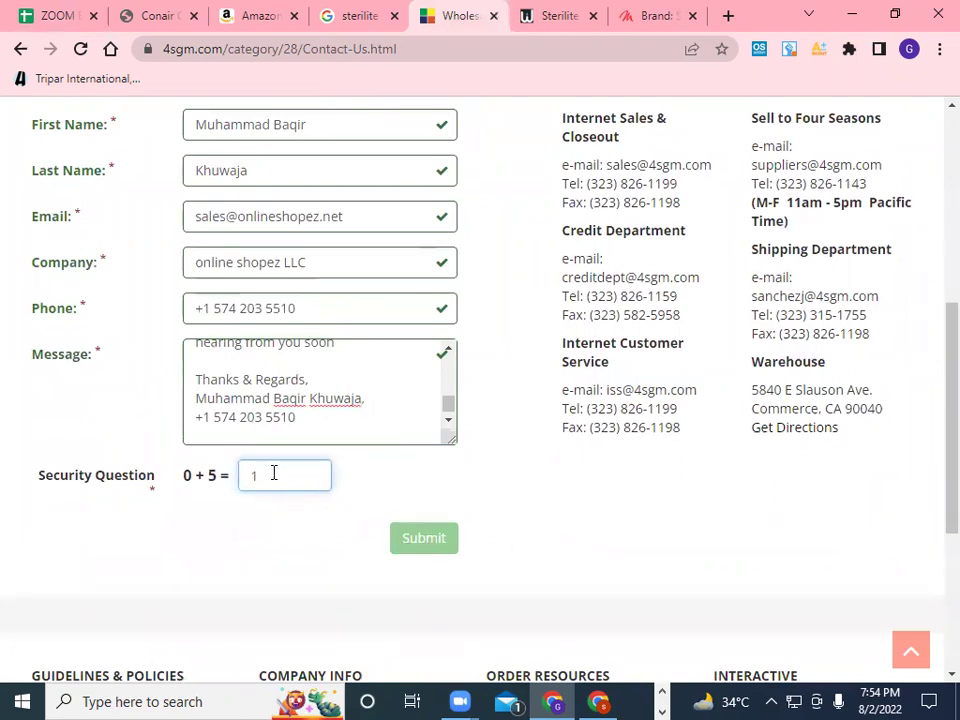
{"action": "type", "text": "2"}
{"action": "key", "text": "BackSpace"}
{"action": "key", "text": "BackSpace"}
{"action": "type", "text": "5"}
{"action": "left_click", "coordinate": [433, 538]}
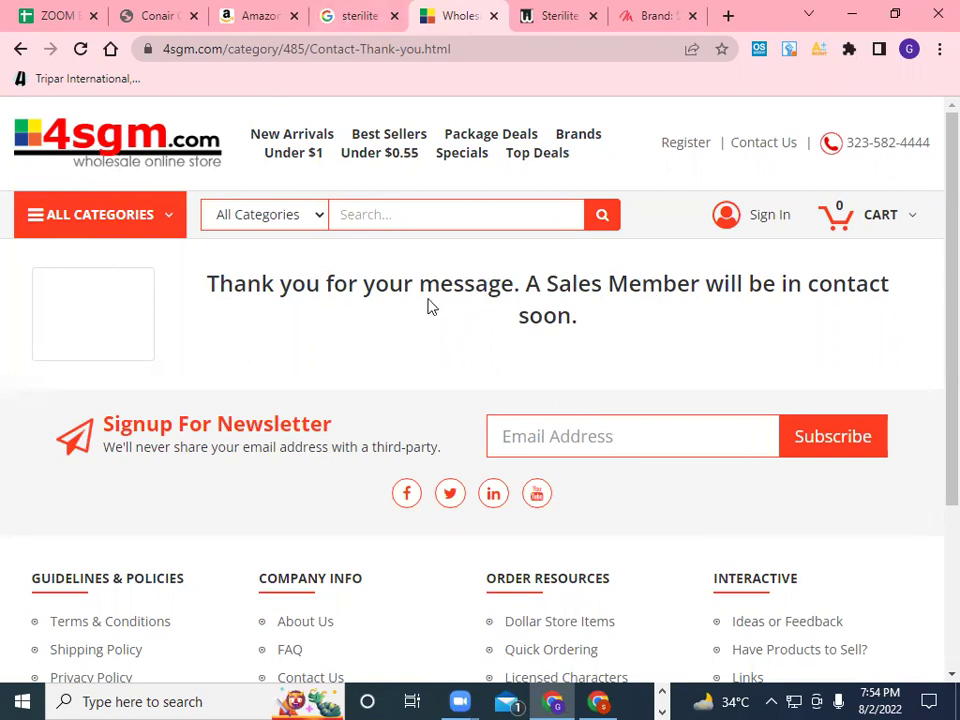
Step: Copy the URL of the 4sgm.com thank-you page and open the A11 sheet of the ZOOM BATCH 2 spreadsheet
{"action": "left_click", "coordinate": [303, 50]}
{"action": "right_click", "coordinate": [302, 50]}
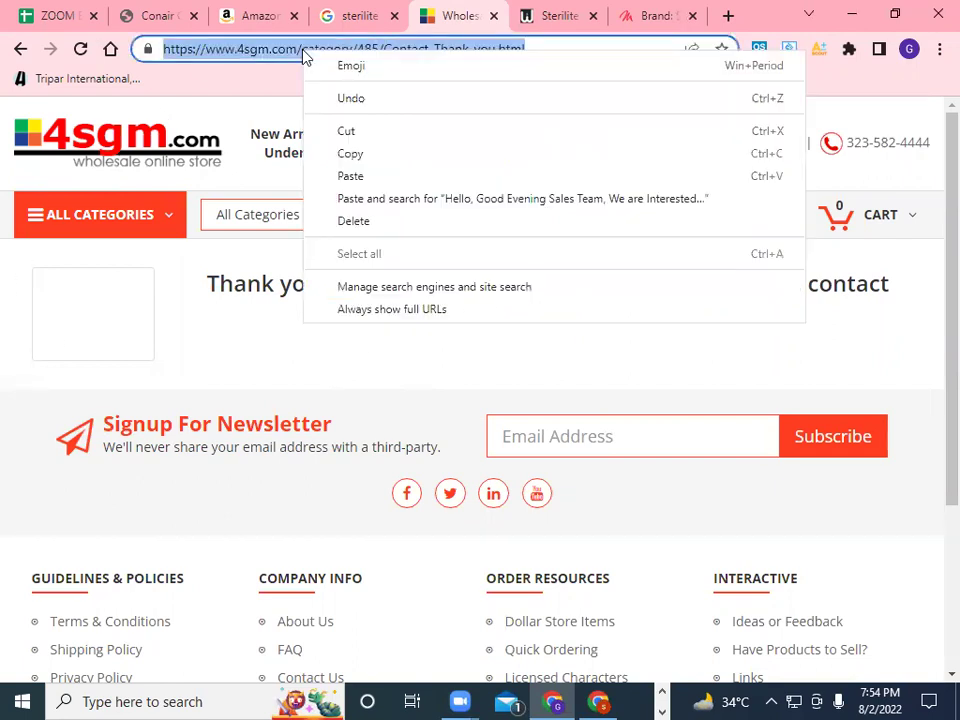
{"action": "left_click", "coordinate": [405, 154]}
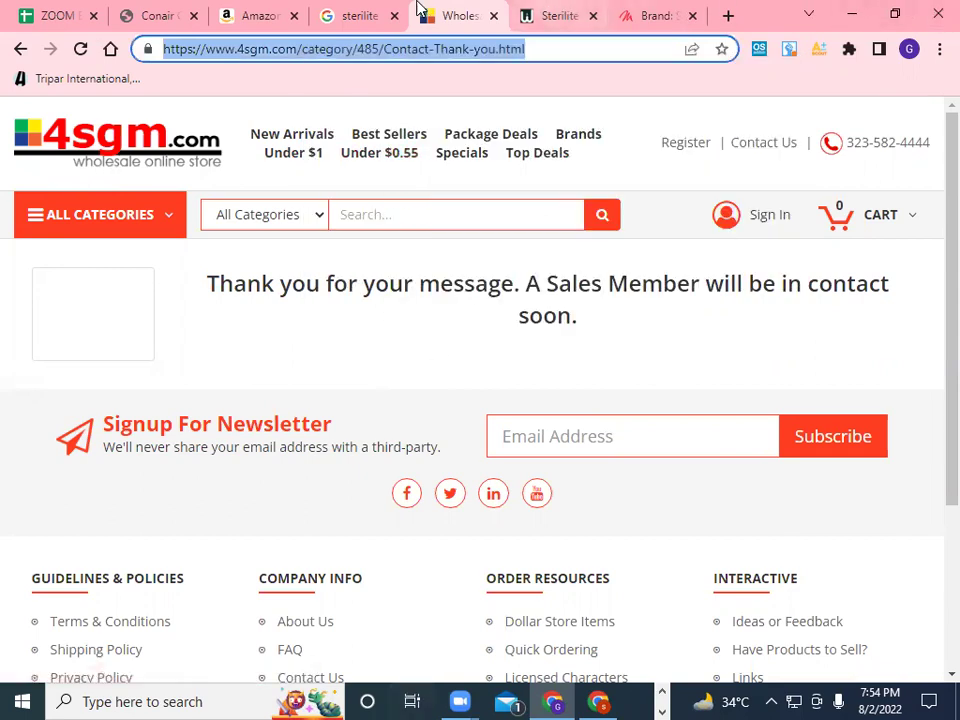
{"action": "left_click", "coordinate": [70, 14]}
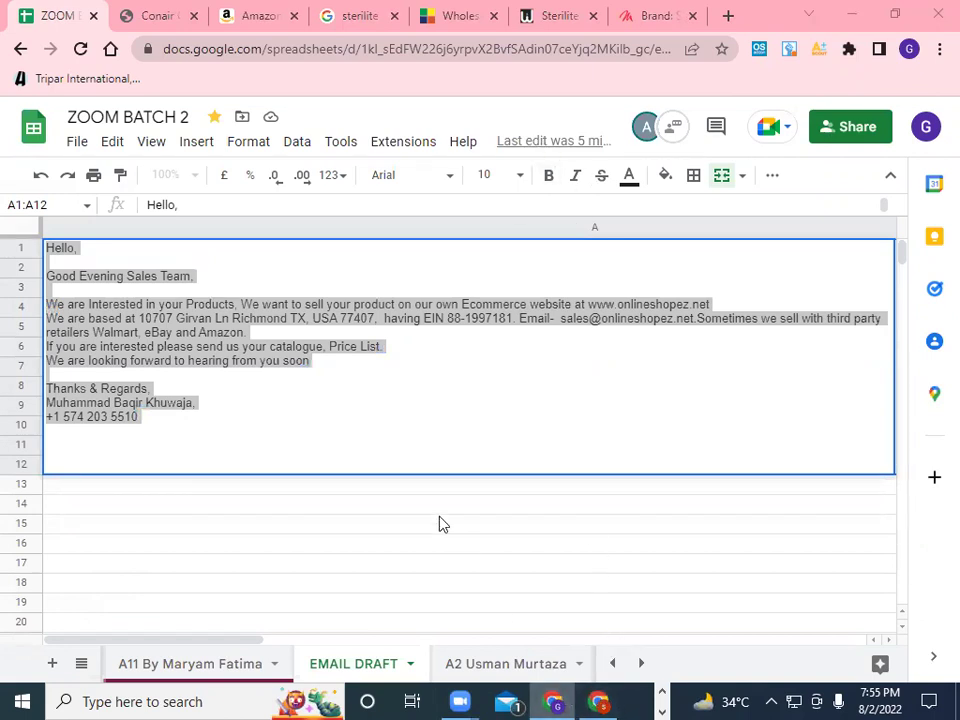
{"action": "left_click", "coordinate": [127, 655]}
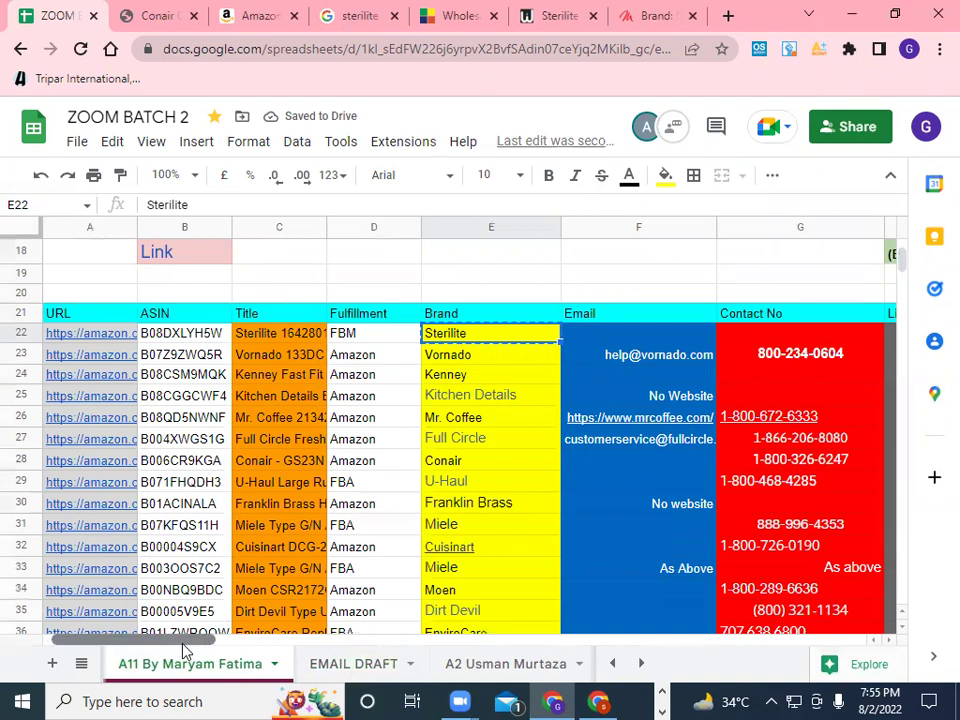
{"action": "left_click_drag", "start_coordinate": [185, 651], "coordinate": [230, 648]}
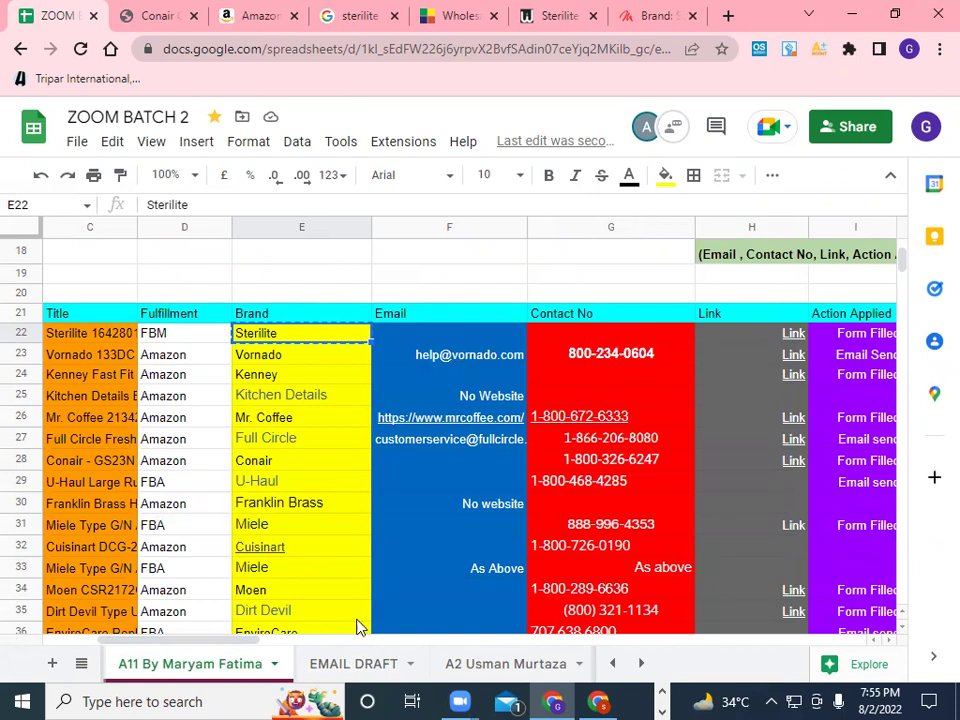
{"action": "left_click_drag", "start_coordinate": [242, 639], "coordinate": [311, 645]}
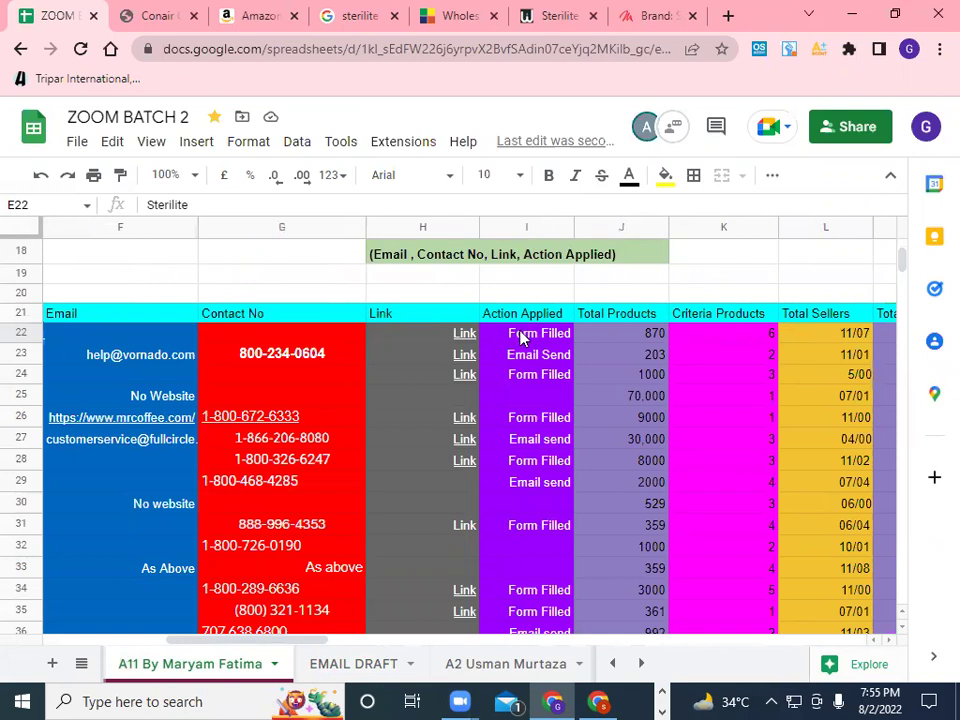
{"action": "left_click", "coordinate": [620, 336]}
{"action": "right_click", "coordinate": [620, 336]}
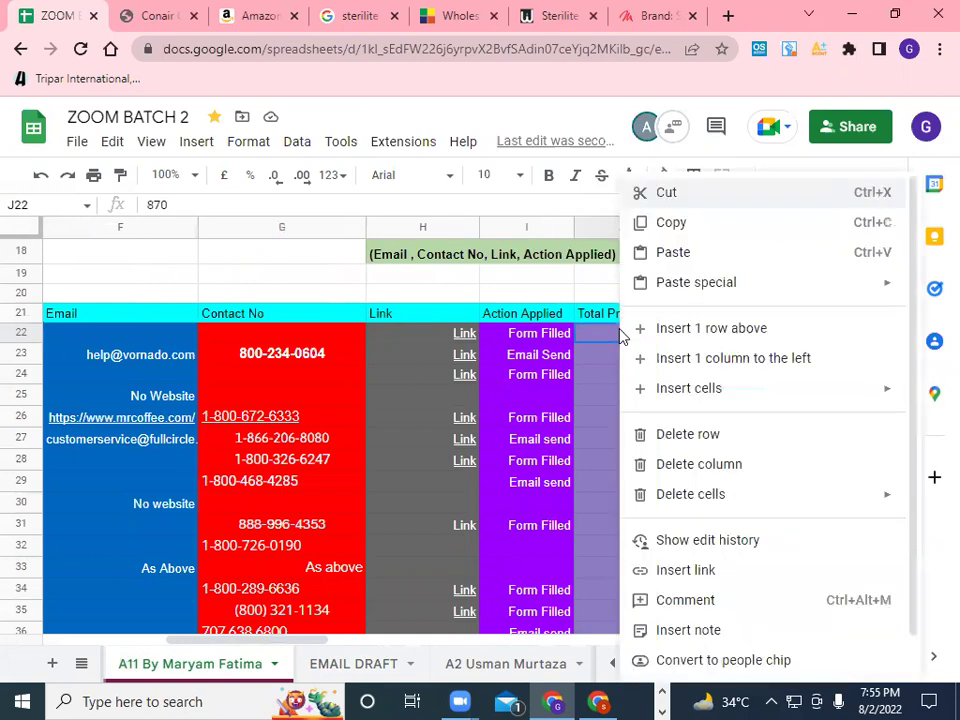
{"action": "left_click", "coordinate": [272, 639]}
{"action": "left_click_drag", "start_coordinate": [272, 639], "coordinate": [223, 645]}
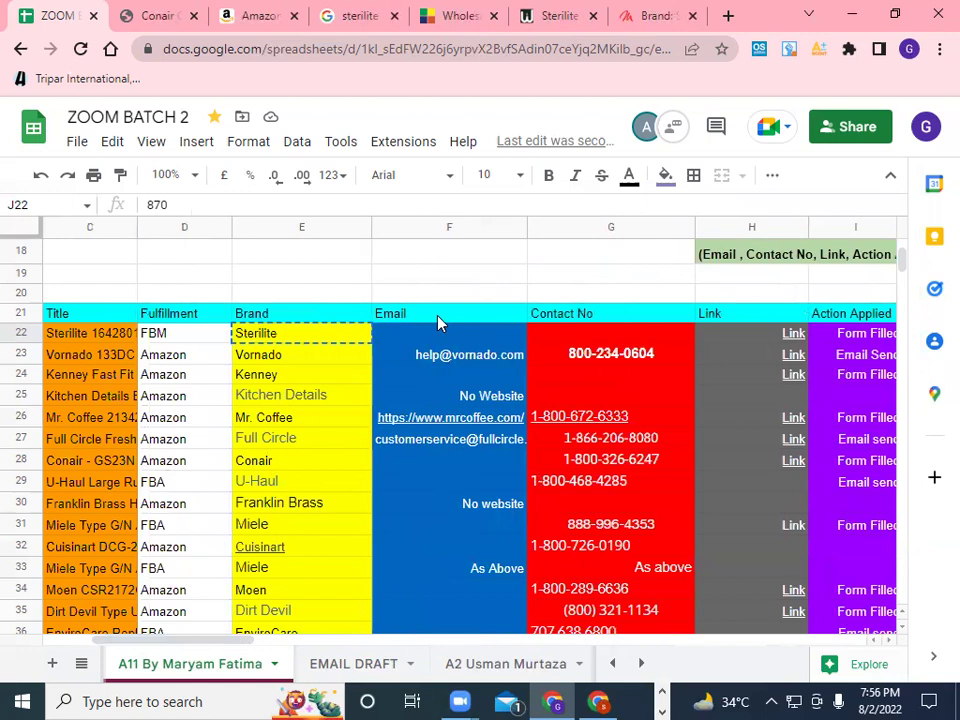
Step: Insert a column between Brand and Email in the A11 sheet and enter "DIS 1" as its header in F21
{"action": "right_click", "coordinate": [425, 339]}
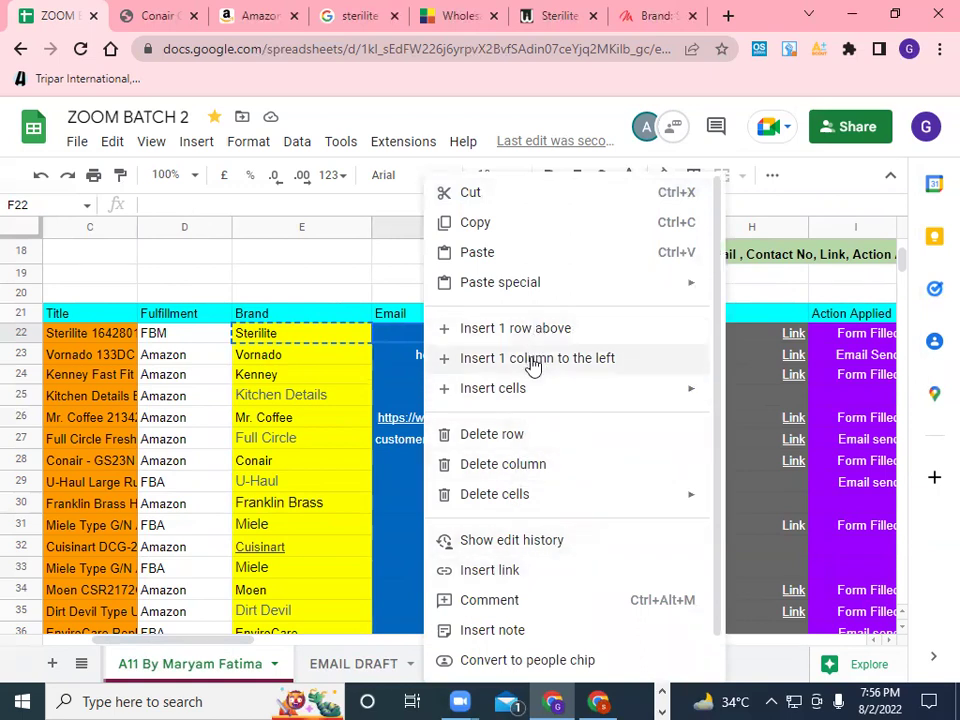
{"action": "left_click", "coordinate": [533, 366]}
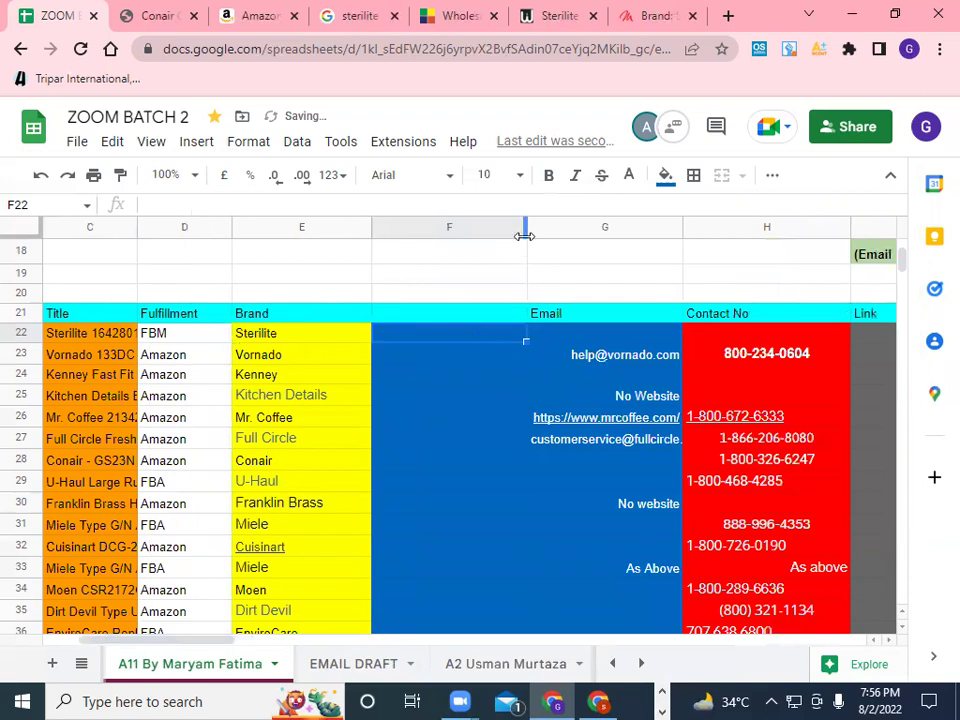
{"action": "left_click", "coordinate": [474, 318]}
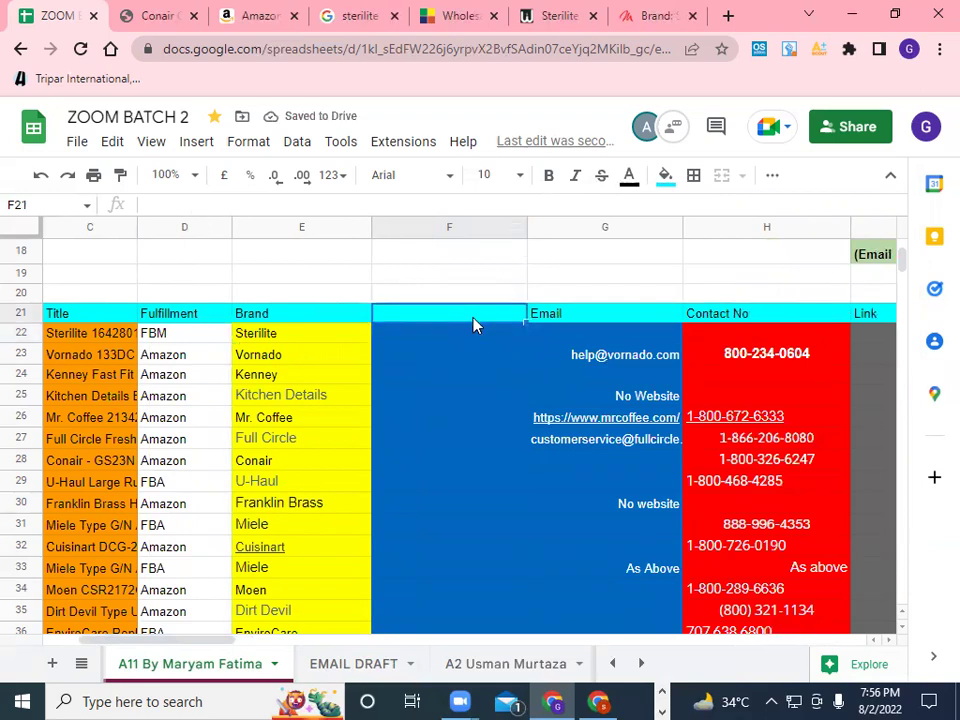
{"action": "type", "text": "D"}
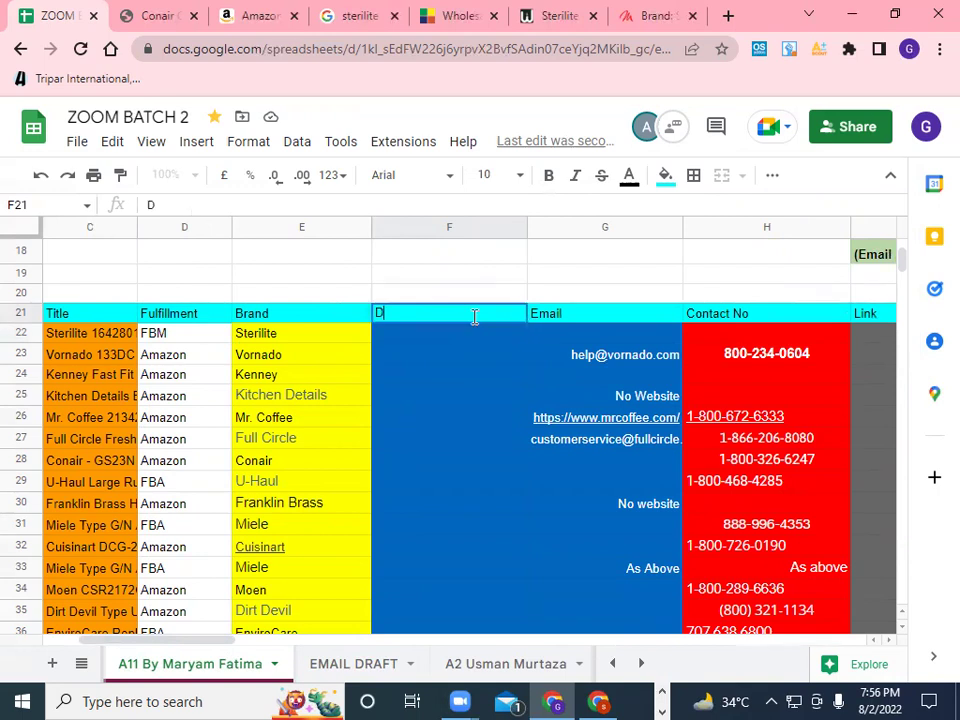
{"action": "type", "text": "IS !"}
{"action": "key", "text": "BackSpace"}
{"action": "type", "text": "1"}
Step: Narrow column F and extend its header to "DIS 1 Link"
{"action": "left_click_drag", "start_coordinate": [525, 220], "coordinate": [464, 220]}
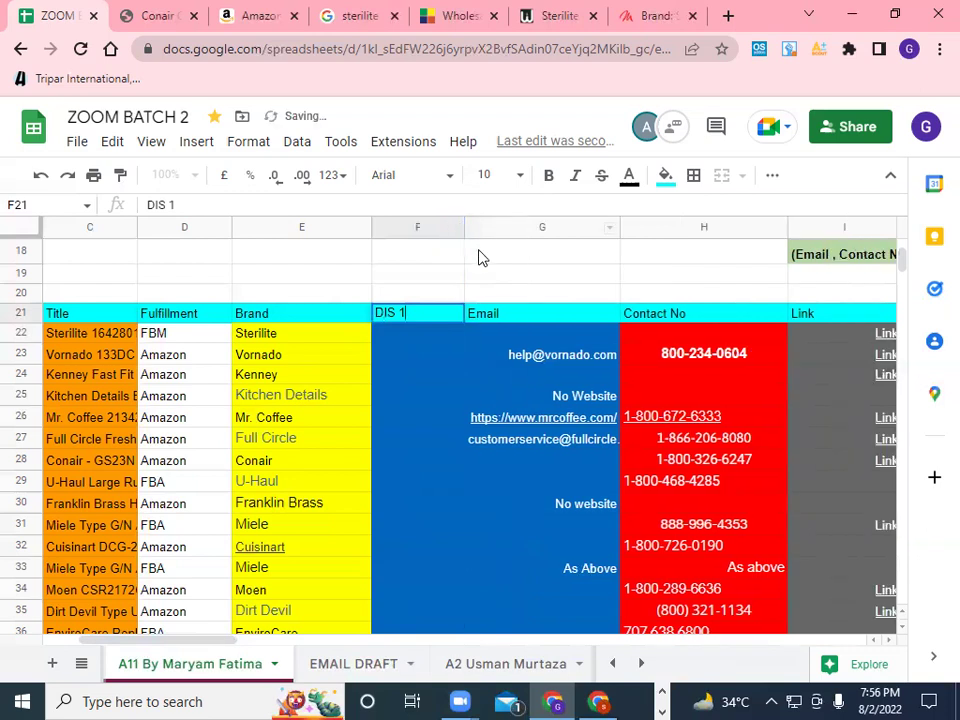
{"action": "type", "text": "Link"}
{"action": "key", "text": "Left"}
{"action": "key", "text": "Left"}
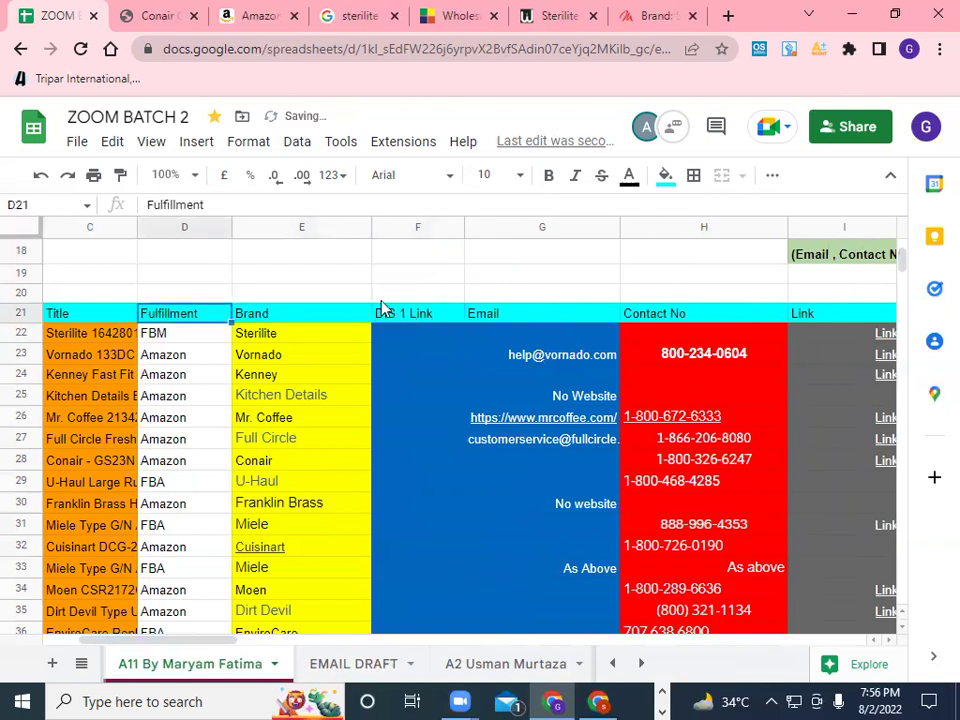
Step: Change the column F header to "DIS 1 Contact Link" and widen the column to fit it
{"action": "left_click", "coordinate": [413, 316]}
{"action": "double_click", "coordinate": [413, 316]}
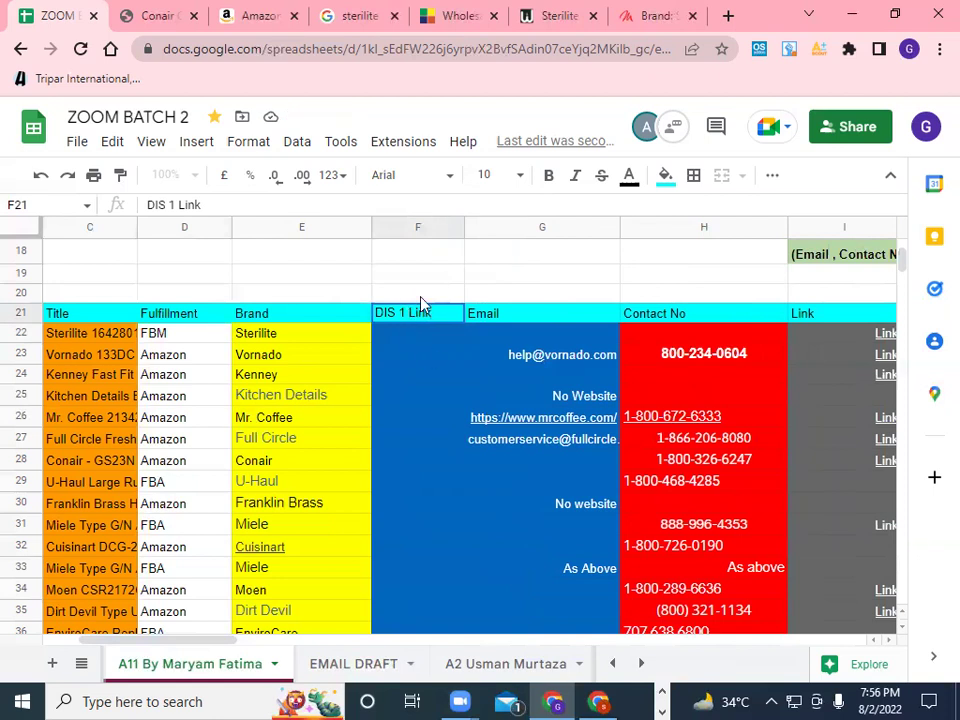
{"action": "type", "text": "Contact"}
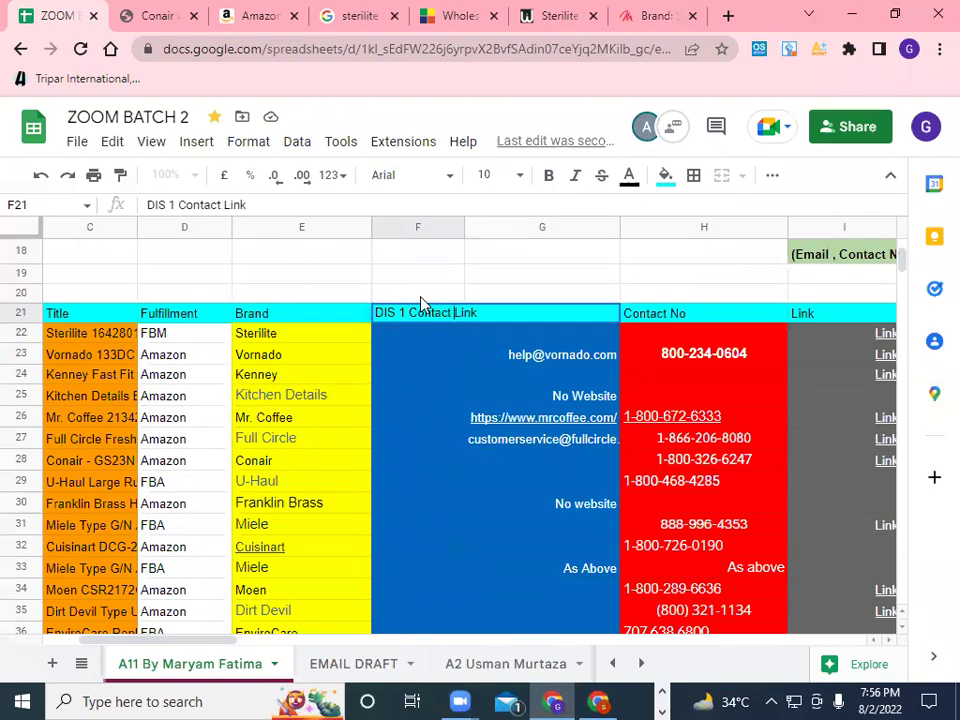
{"action": "left_click_drag", "start_coordinate": [464, 228], "coordinate": [479, 228]}
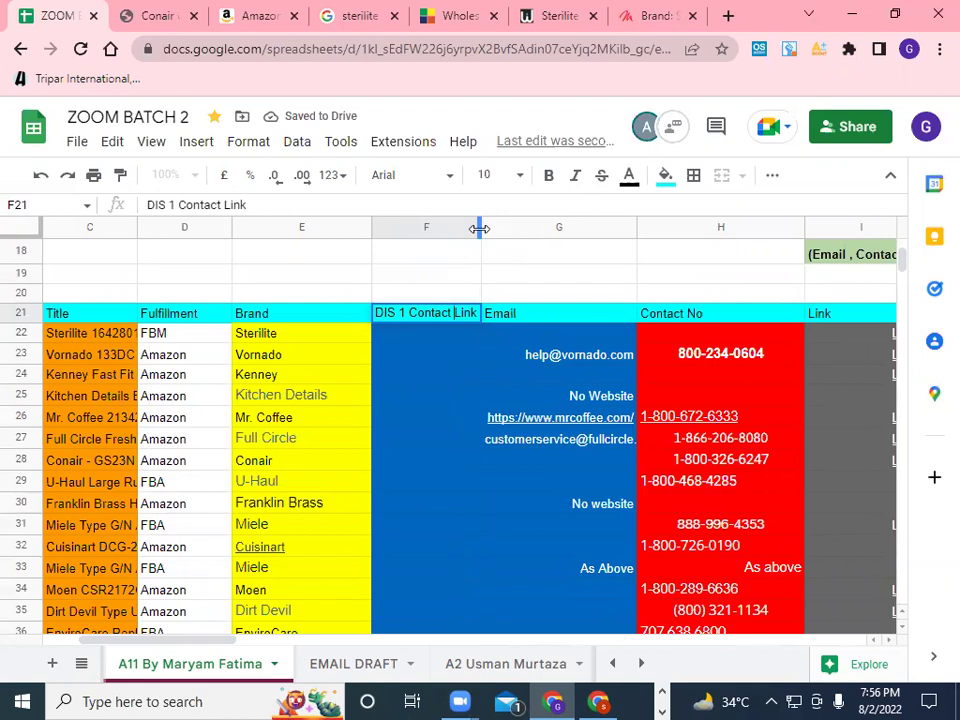
Step: Enter "Link" in cell F22 for the Sterilite row
{"action": "left_click", "coordinate": [432, 338]}
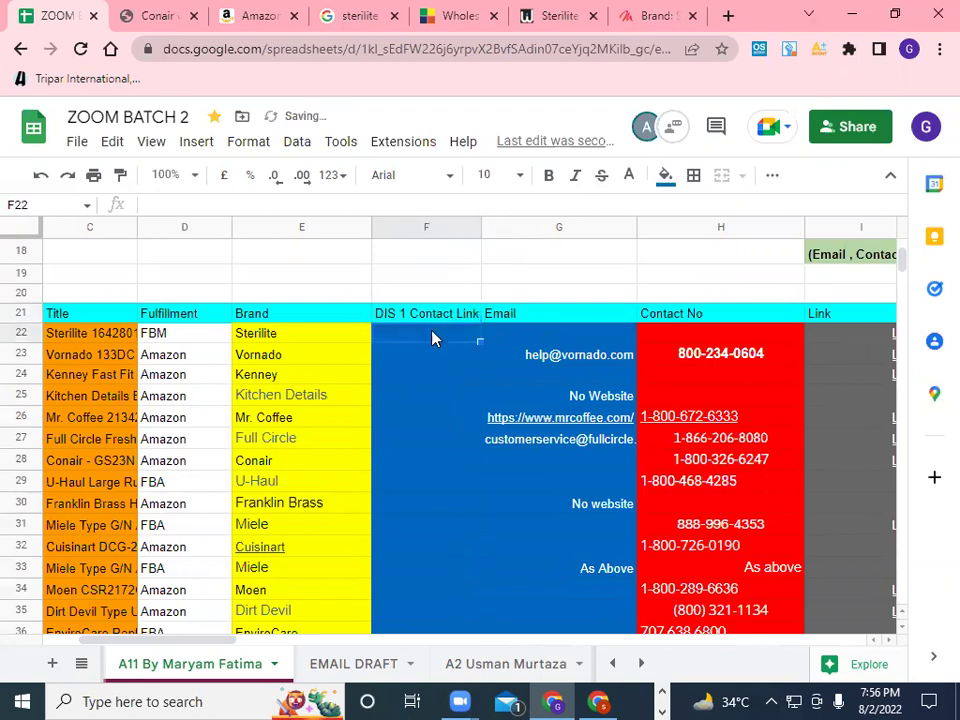
{"action": "type", "text": "Link"}
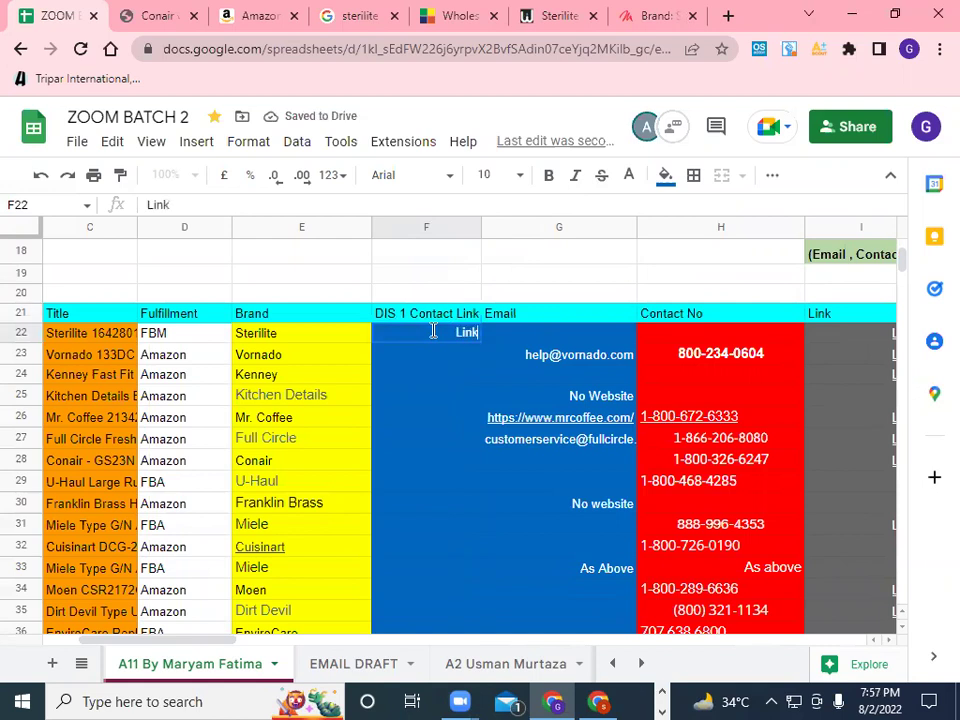
{"action": "left_click", "coordinate": [445, 360]}
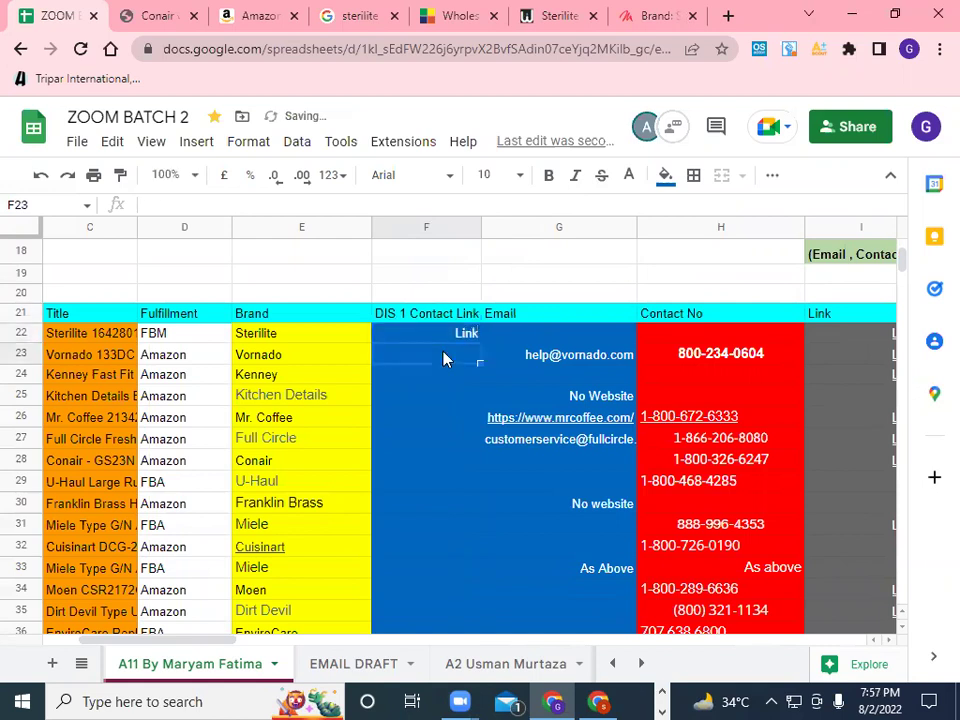
Step: Hyperlink the text in F22 to the copied 4sgm.com contact URL
{"action": "left_click", "coordinate": [462, 333]}
{"action": "right_click", "coordinate": [462, 333]}
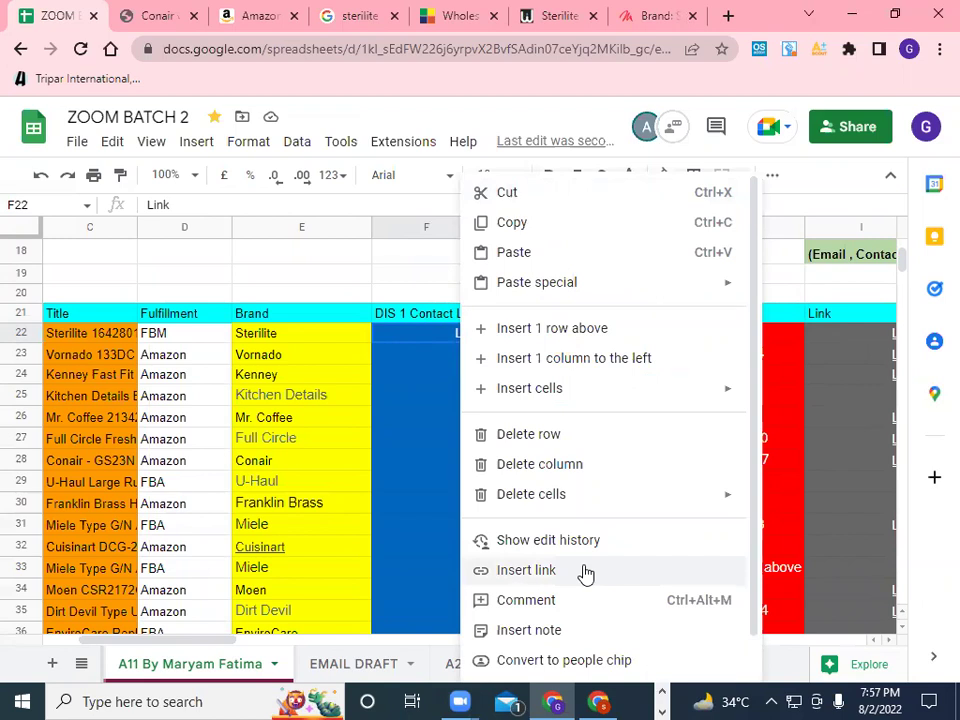
{"action": "left_click", "coordinate": [563, 572]}
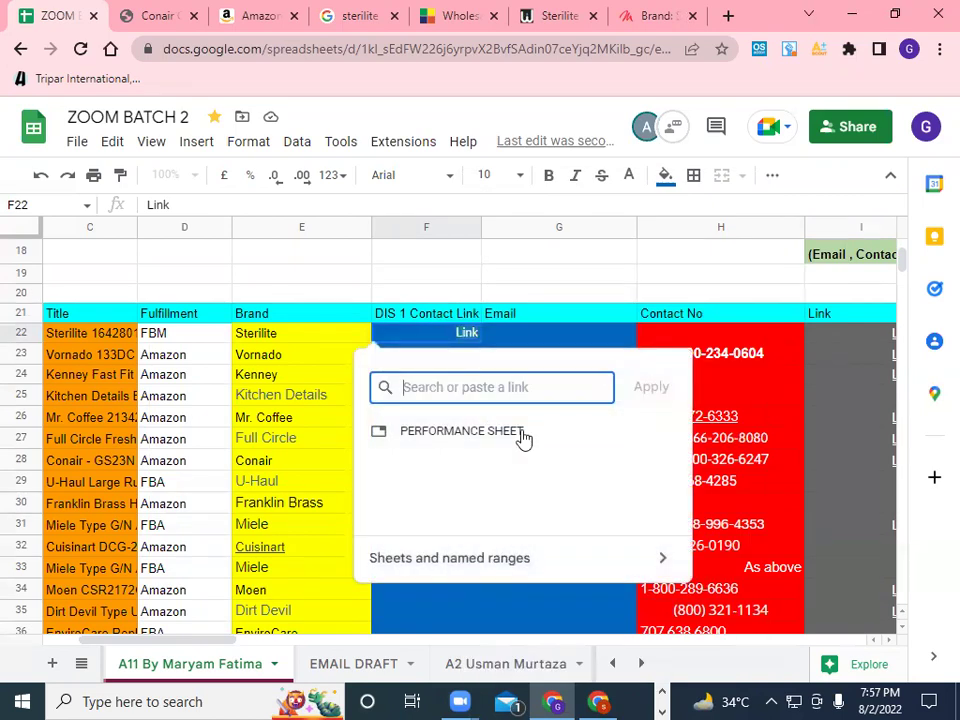
{"action": "right_click", "coordinate": [523, 388]}
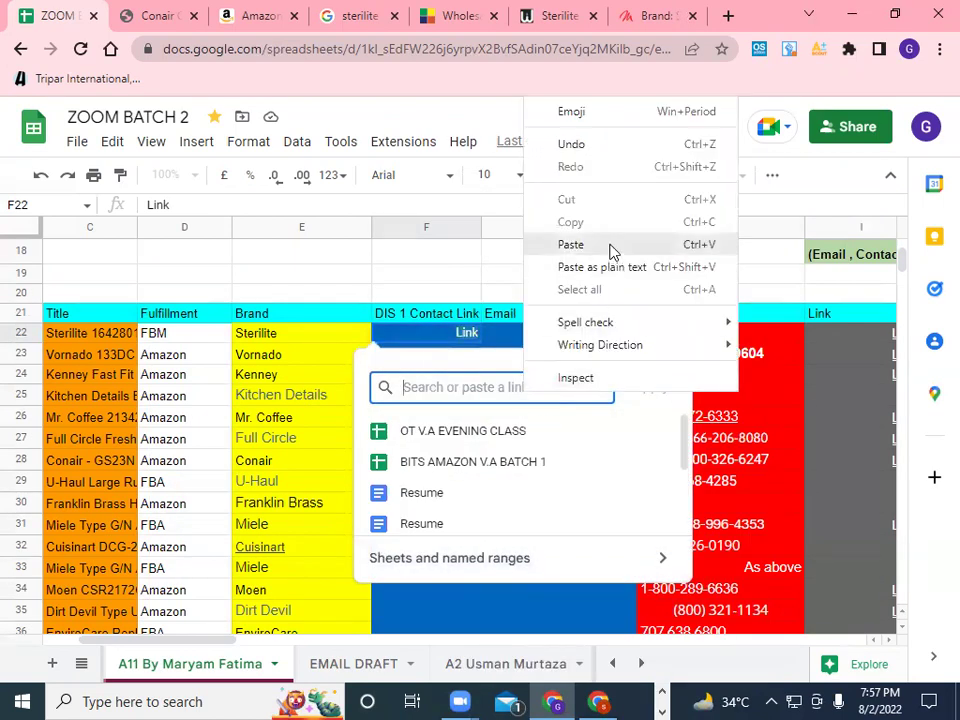
{"action": "left_click", "coordinate": [571, 245]}
{"action": "left_click", "coordinate": [648, 386]}
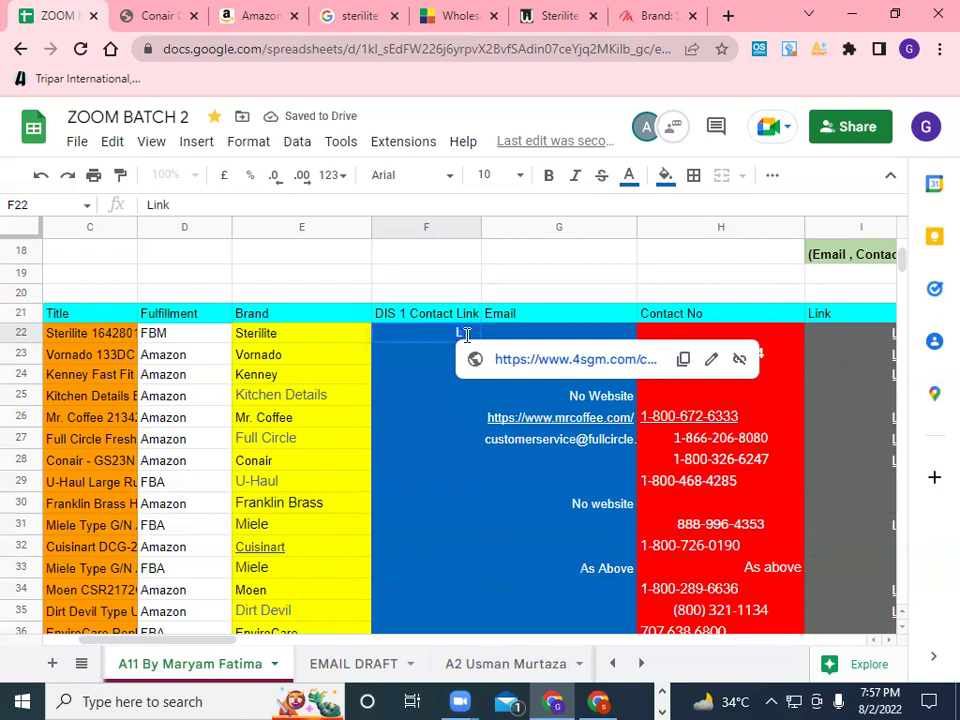
Step: Set the text color of the F22 link to white
{"action": "left_click", "coordinate": [632, 181]}
{"action": "left_click", "coordinate": [652, 235]}
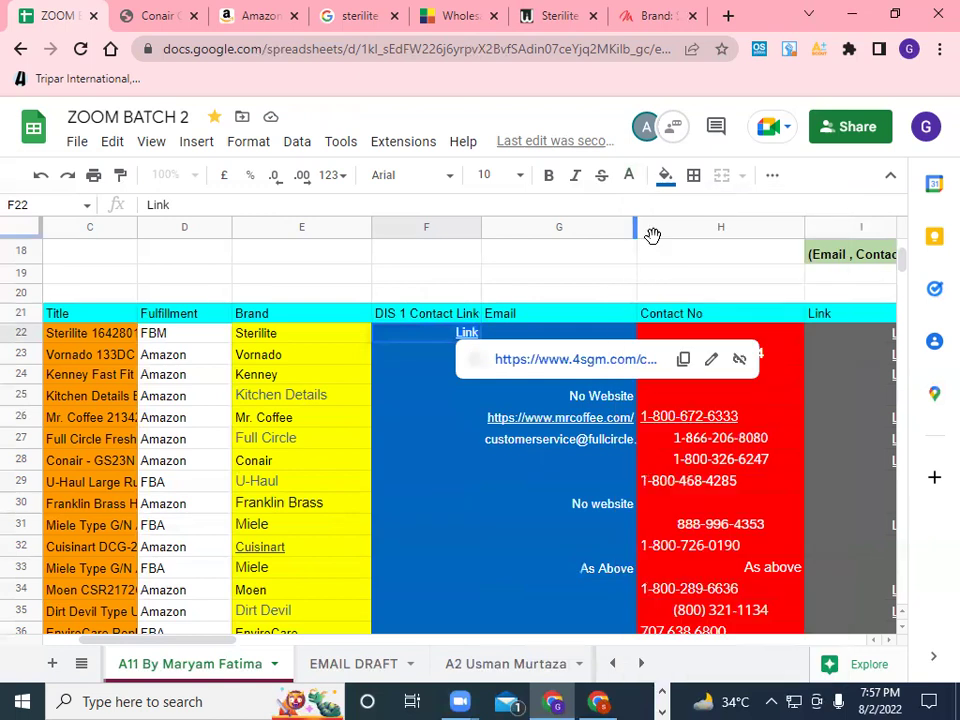
{"action": "left_click", "coordinate": [430, 363]}
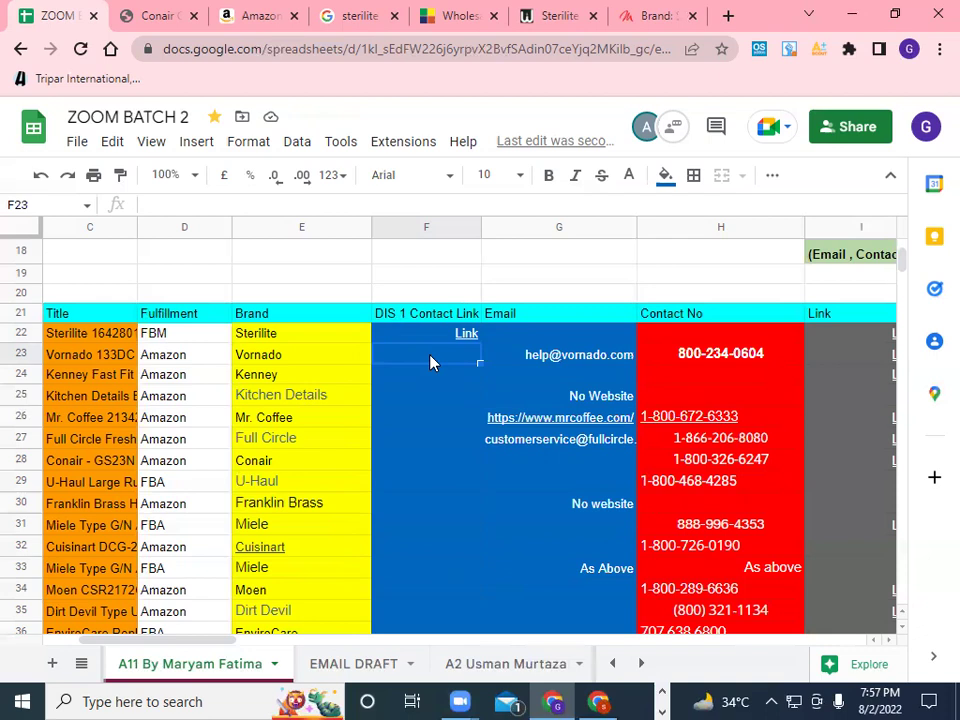
Step: Insert a column before Email and enter "DIS 2 Contact LInk" as its header in G21
{"action": "right_click", "coordinate": [530, 340]}
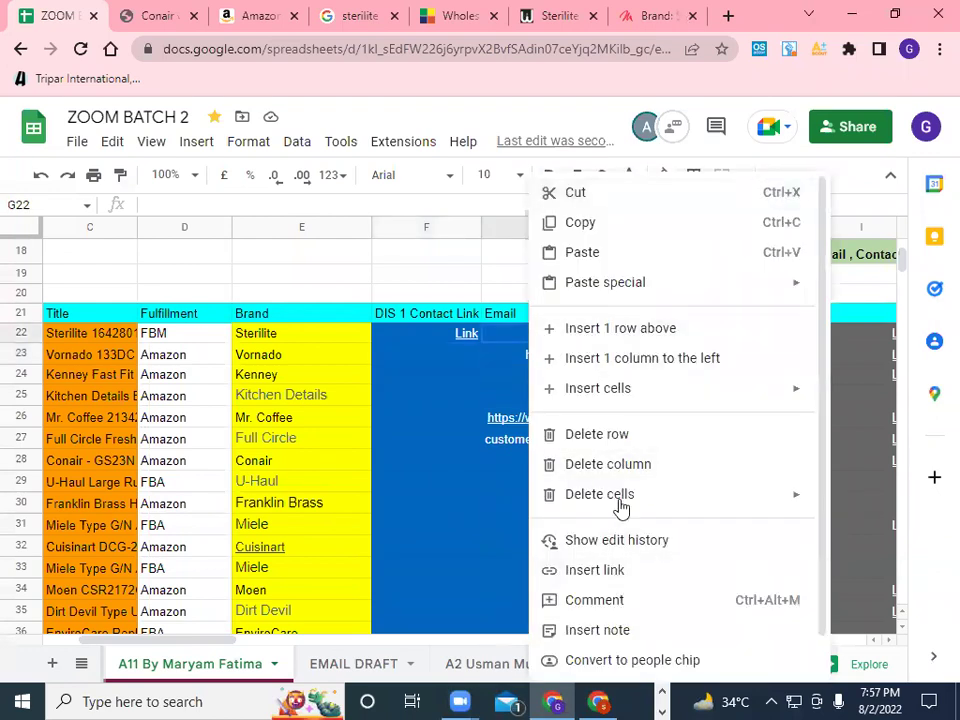
{"action": "left_click", "coordinate": [634, 362]}
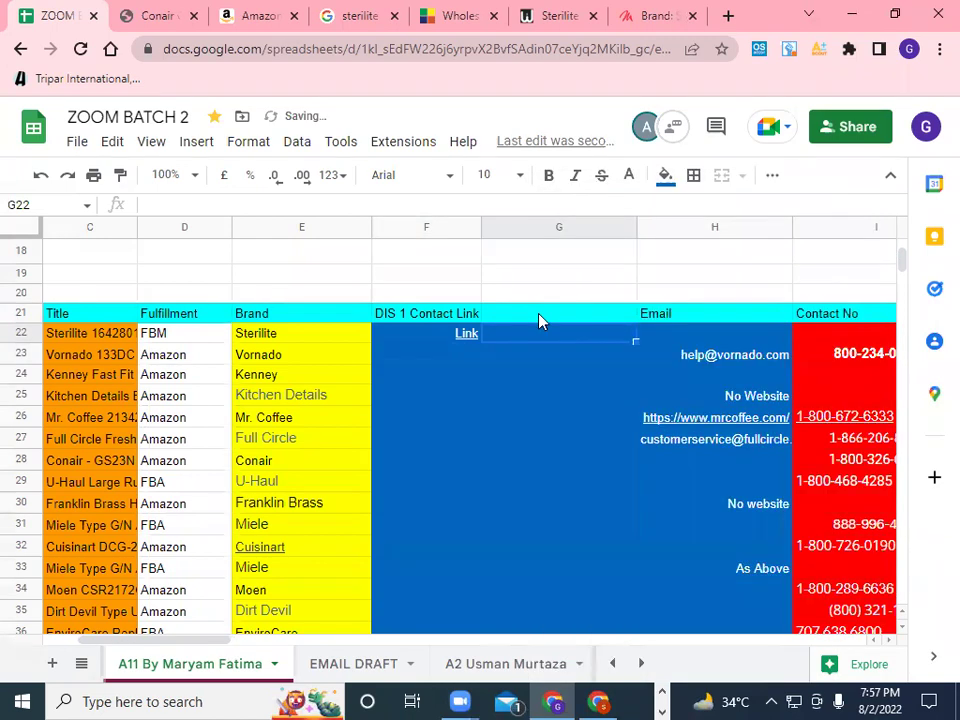
{"action": "left_click", "coordinate": [538, 320]}
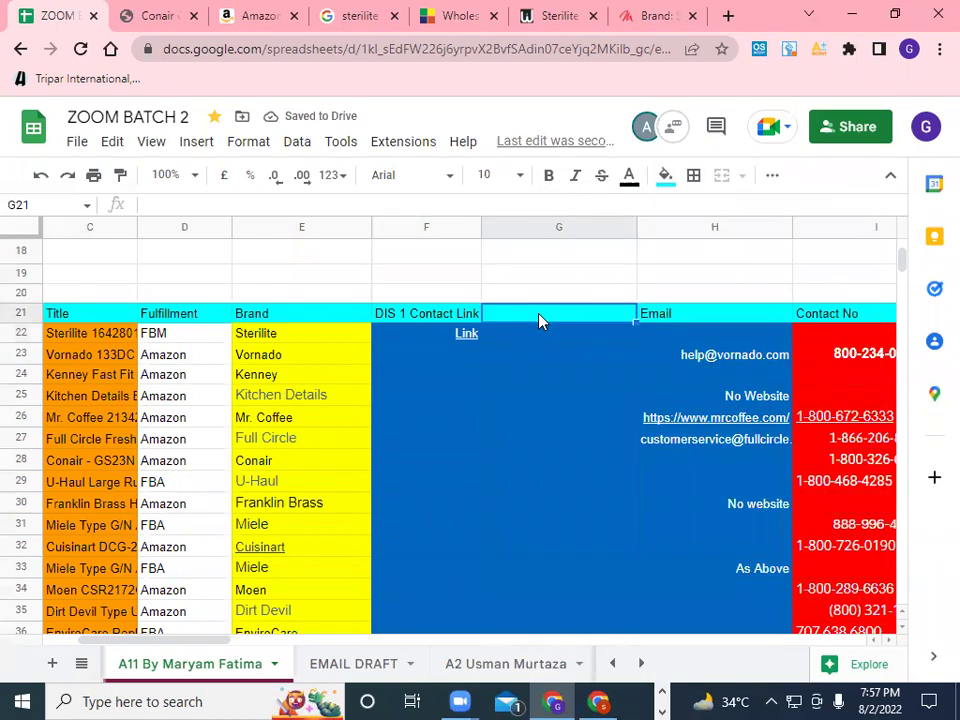
{"action": "type", "text": "Dis"}
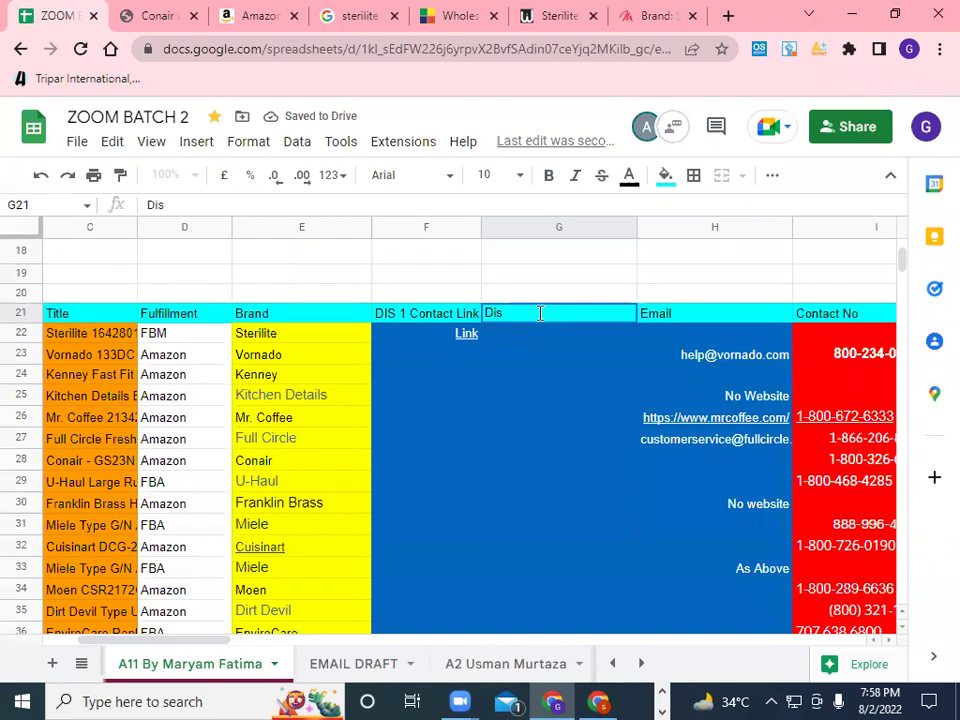
{"action": "type", "text": "t"}
{"action": "key", "text": "BackSpace"}
{"action": "key", "text": "BackSpace"}
{"action": "key", "text": "BackSpace"}
{"action": "type", "text": "IS 2"}
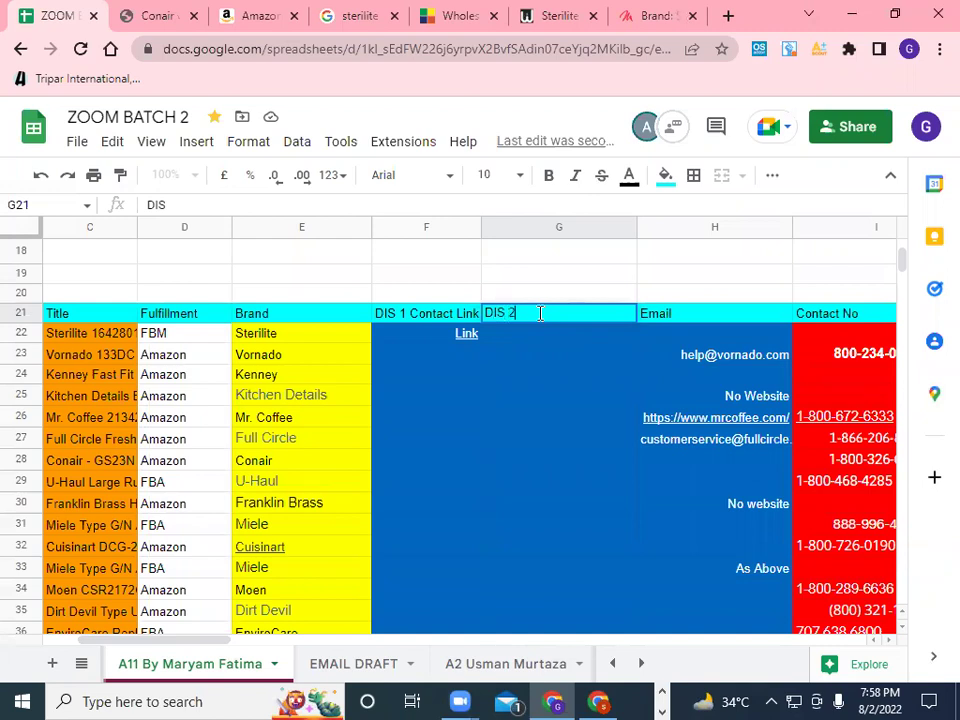
{"action": "type", "text": " Contact LInk"}
{"action": "key", "text": "Return"}
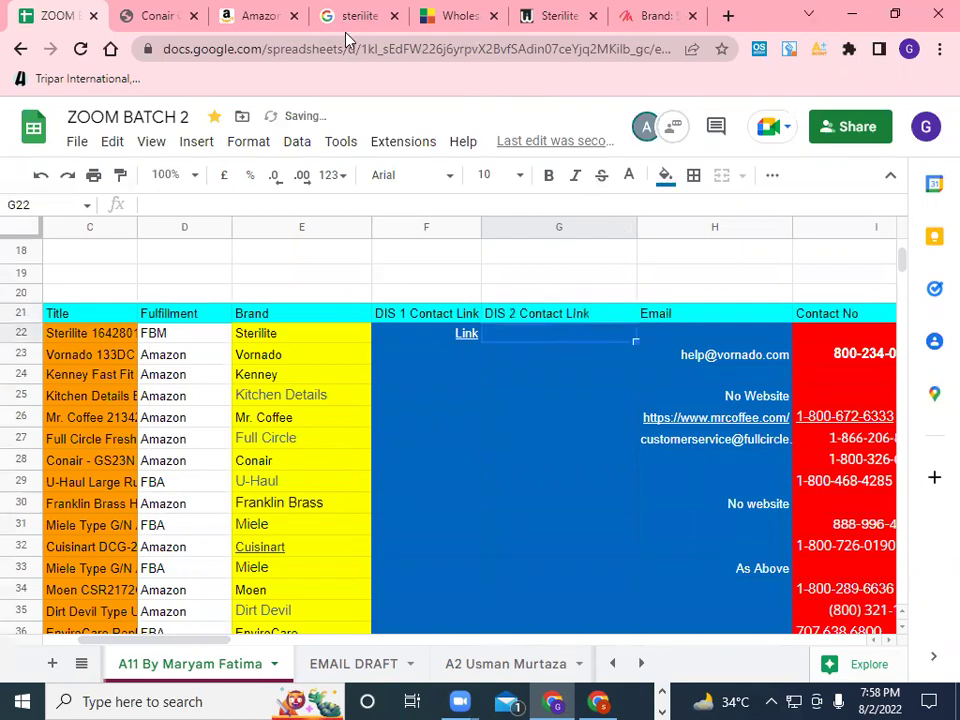
Step: Switch to the wholesalehome.com Sterilite collection, look over its products and open the site's Contact Us page
{"action": "left_click", "coordinate": [561, 18]}
{"action": "scroll", "coordinate": [523, 471], "scroll_direction": "down", "scroll_amount": 2}
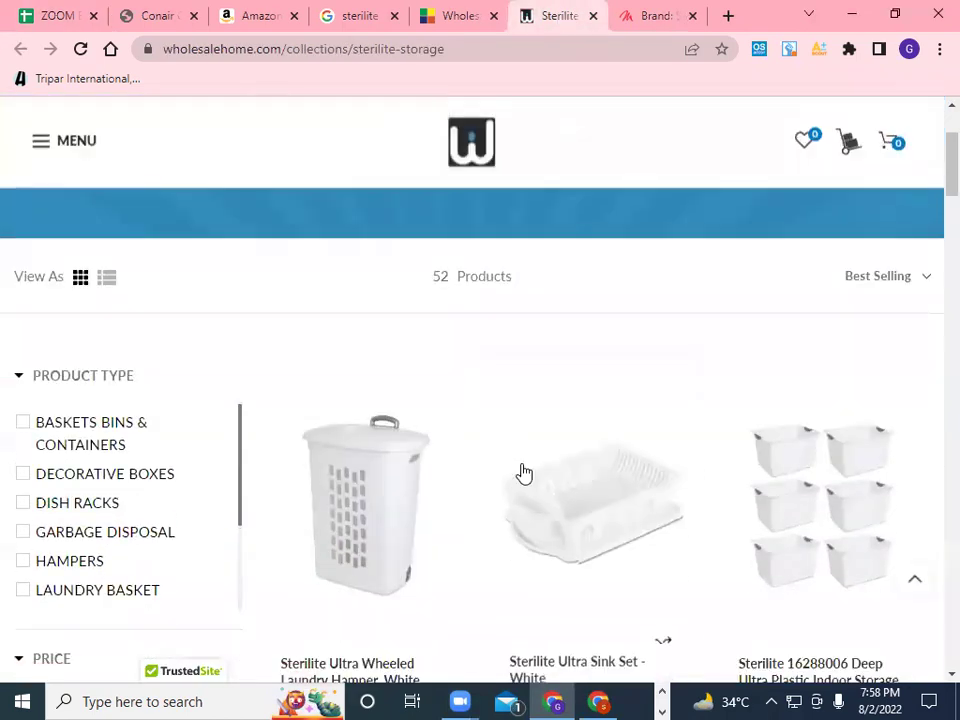
{"action": "scroll", "coordinate": [523, 471], "scroll_direction": "down", "scroll_amount": 3}
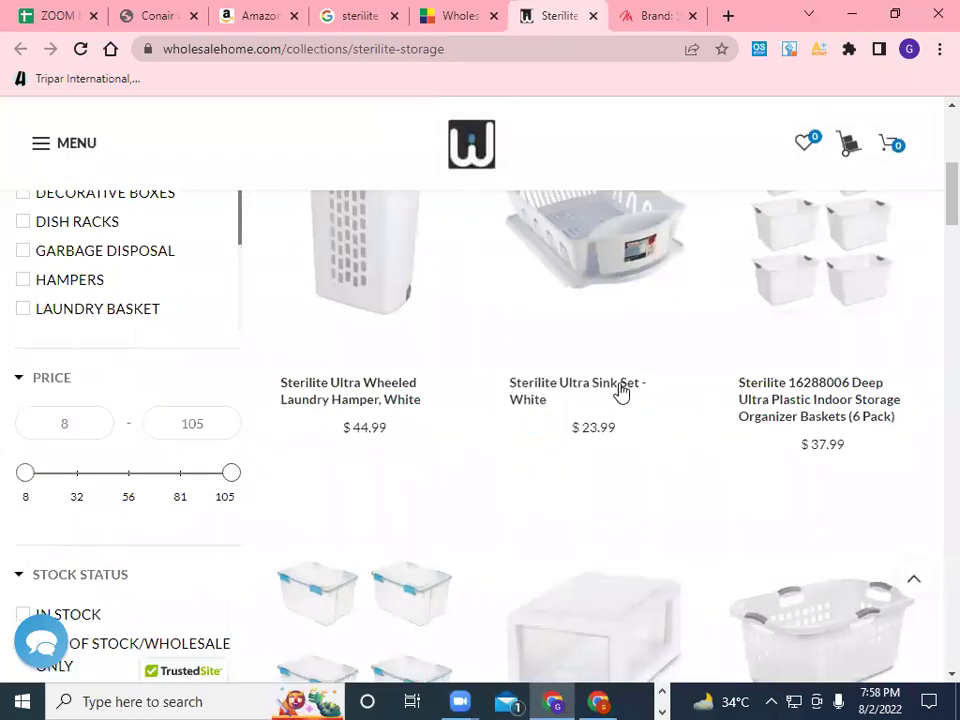
{"action": "scroll", "coordinate": [395, 518], "scroll_direction": "down", "scroll_amount": 1}
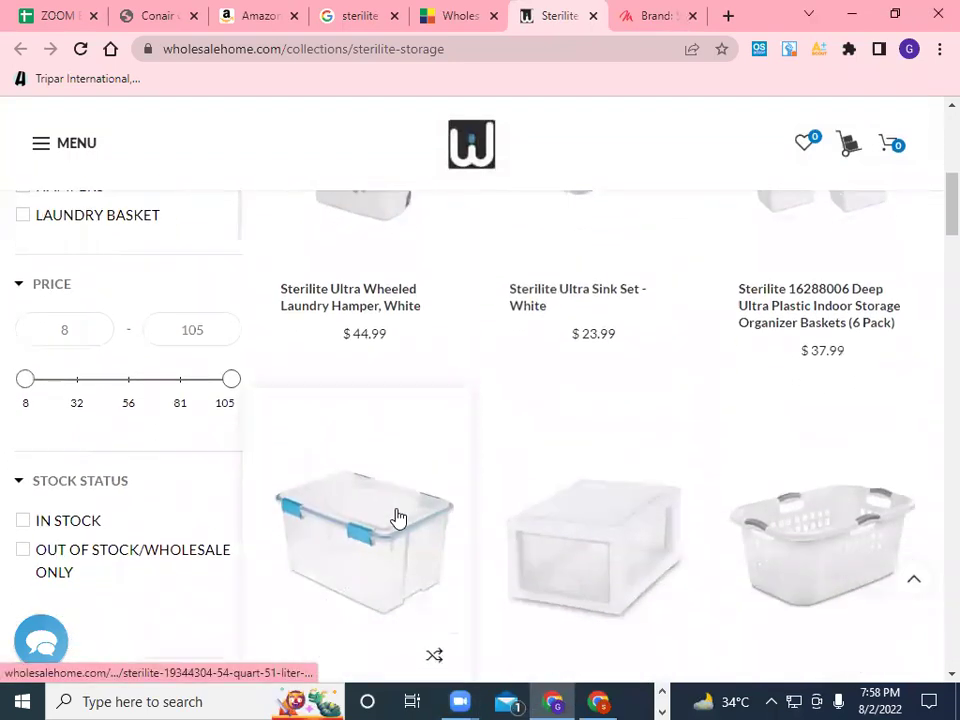
{"action": "scroll", "coordinate": [711, 512], "scroll_direction": "up", "scroll_amount": 5}
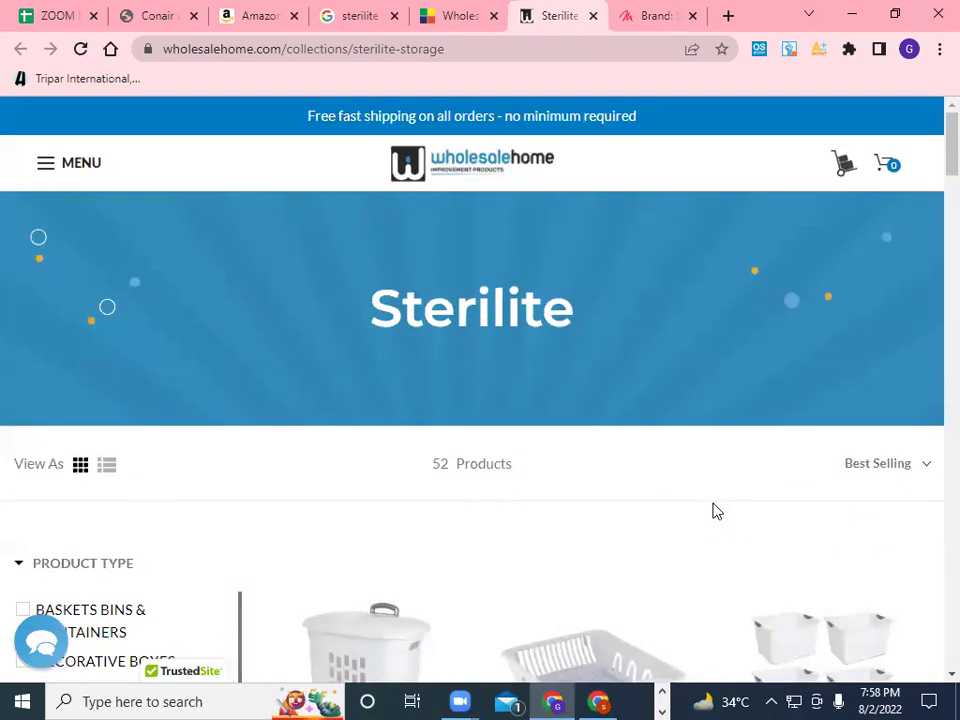
{"action": "left_click", "coordinate": [45, 174]}
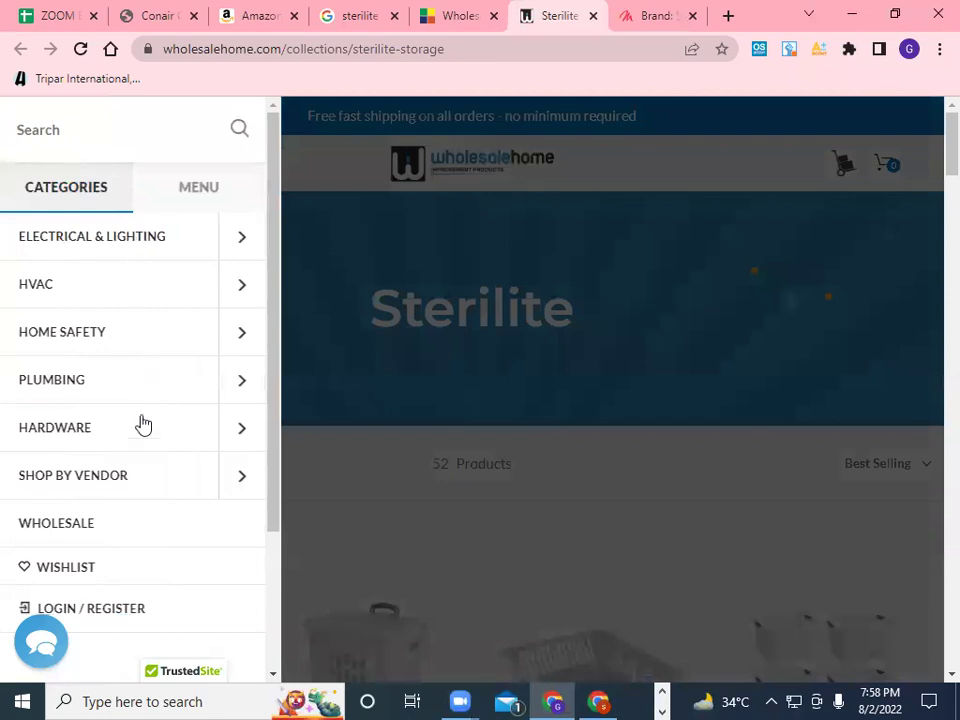
{"action": "scroll", "coordinate": [141, 542], "scroll_direction": "down", "scroll_amount": 2}
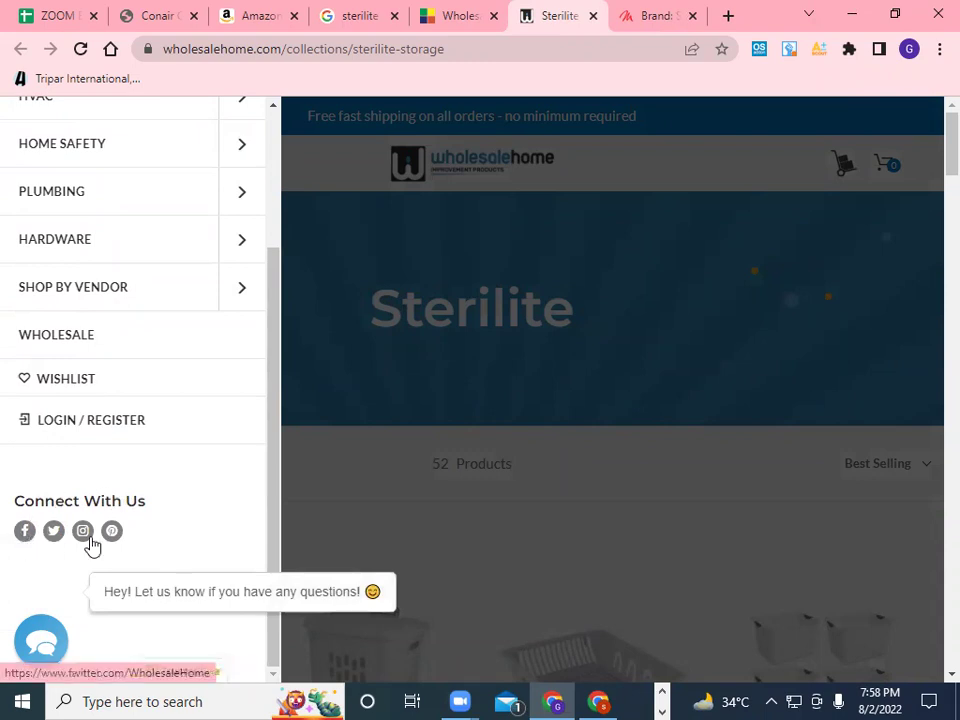
{"action": "scroll", "coordinate": [188, 143], "scroll_direction": "up", "scroll_amount": 1}
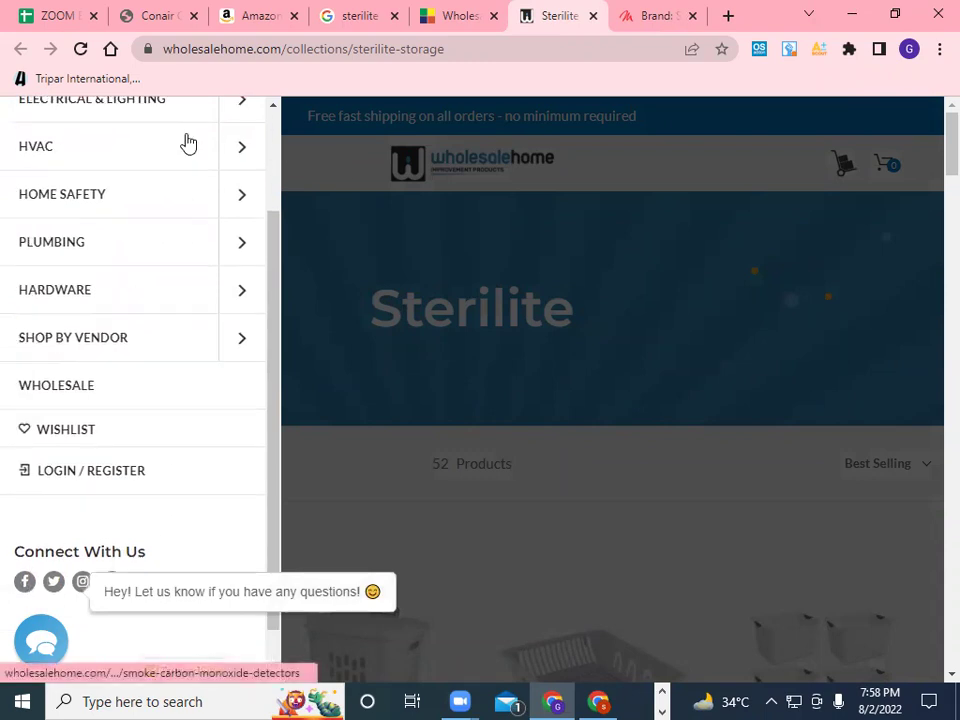
{"action": "scroll", "coordinate": [188, 143], "scroll_direction": "up", "scroll_amount": 3}
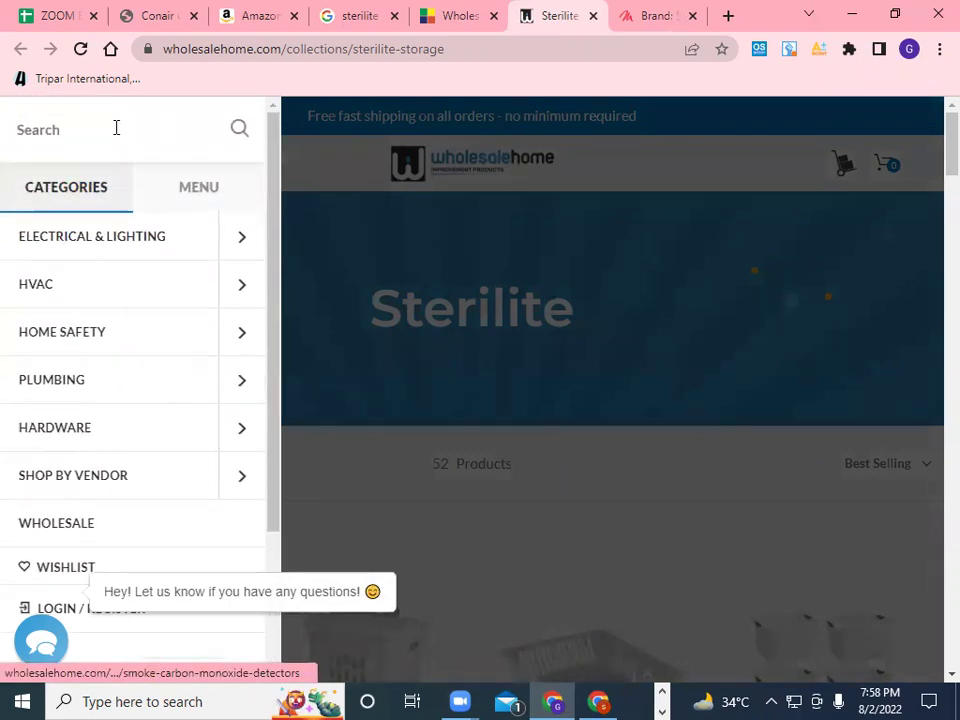
{"action": "left_click", "coordinate": [210, 190]}
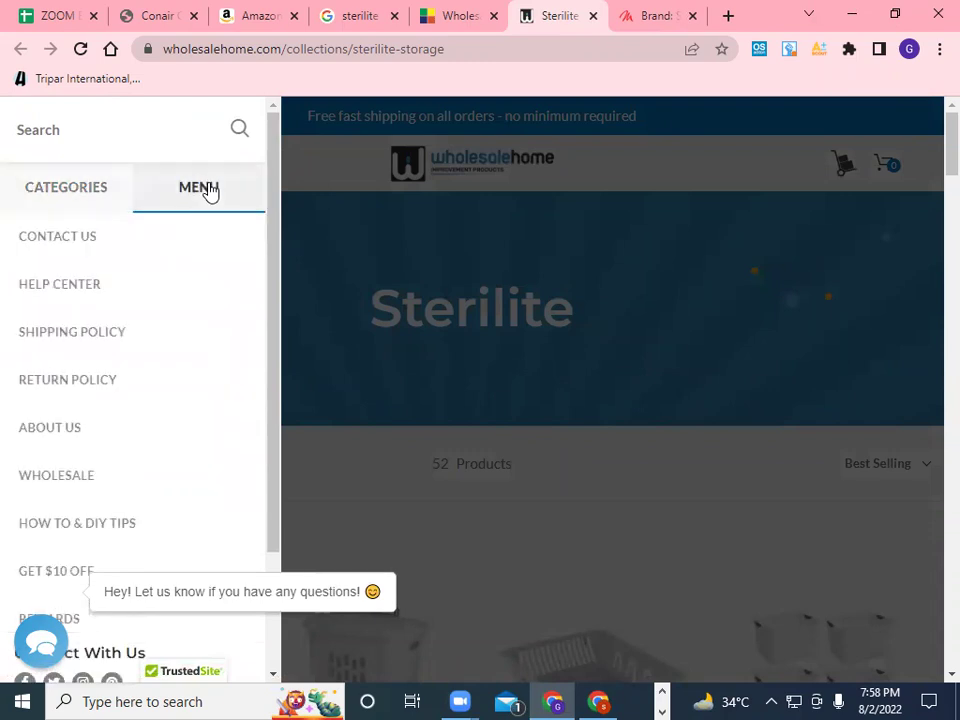
{"action": "left_click", "coordinate": [60, 240]}
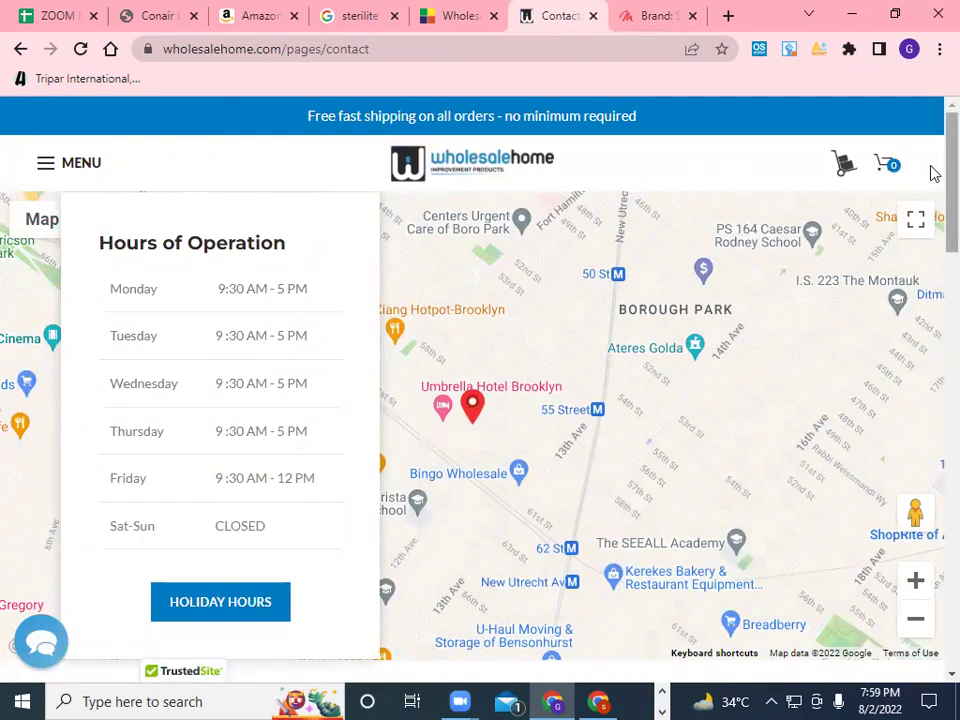
Step: Copy the distributor's email address together with the showroom address from the Contact Us section
{"action": "scroll", "coordinate": [920, 300], "scroll_direction": "down", "scroll_amount": 5}
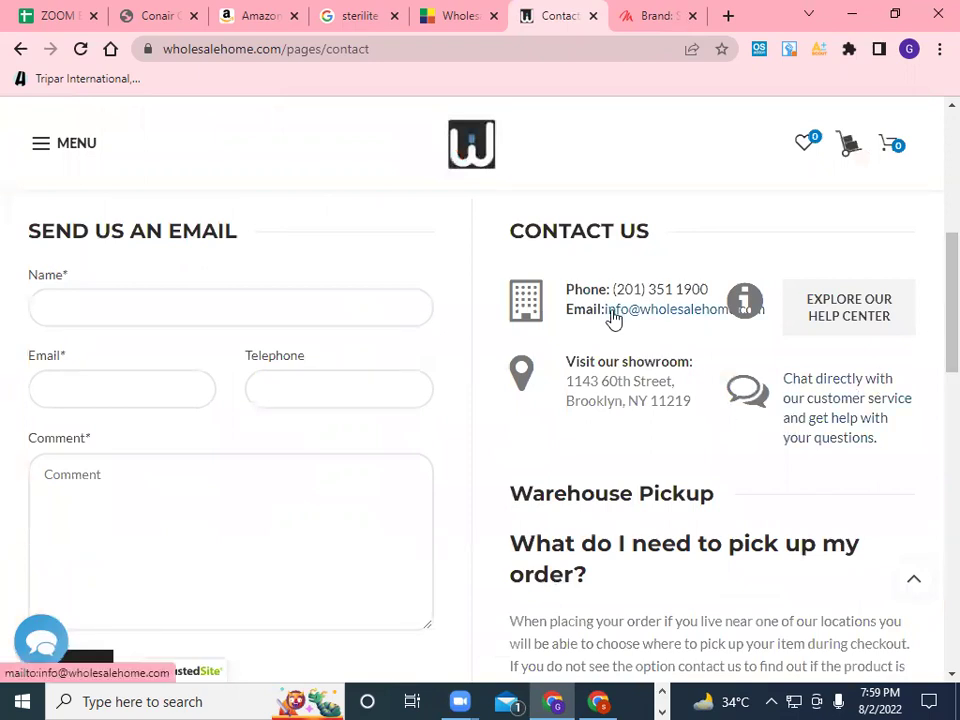
{"action": "scroll", "coordinate": [622, 325], "scroll_direction": "up", "scroll_amount": 1}
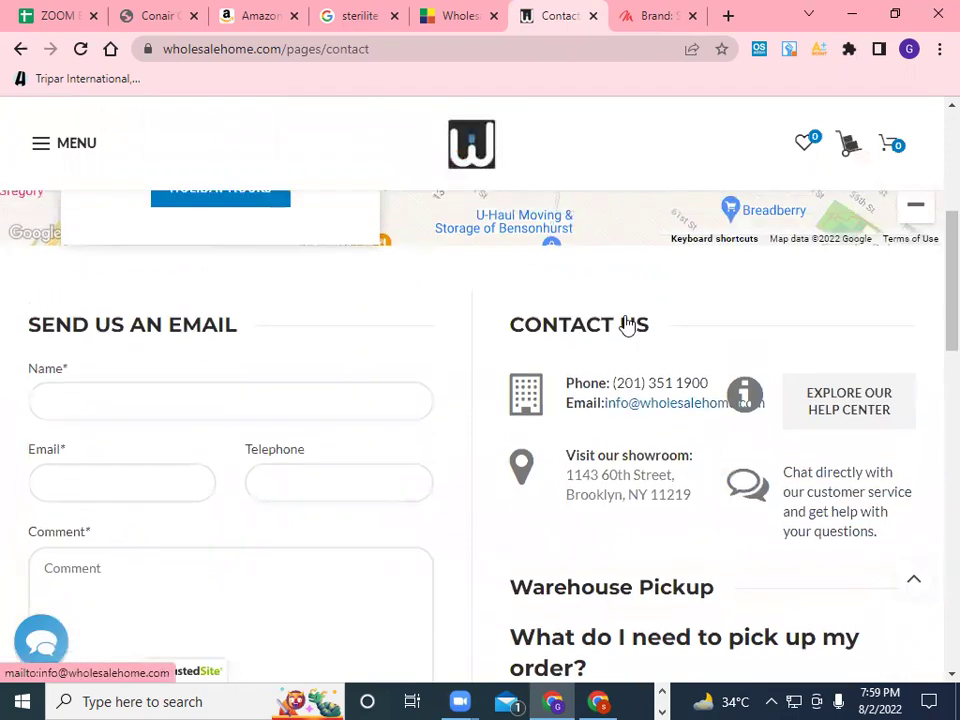
{"action": "left_click_drag", "start_coordinate": [603, 406], "coordinate": [622, 408]}
{"action": "left_click", "coordinate": [606, 413]}
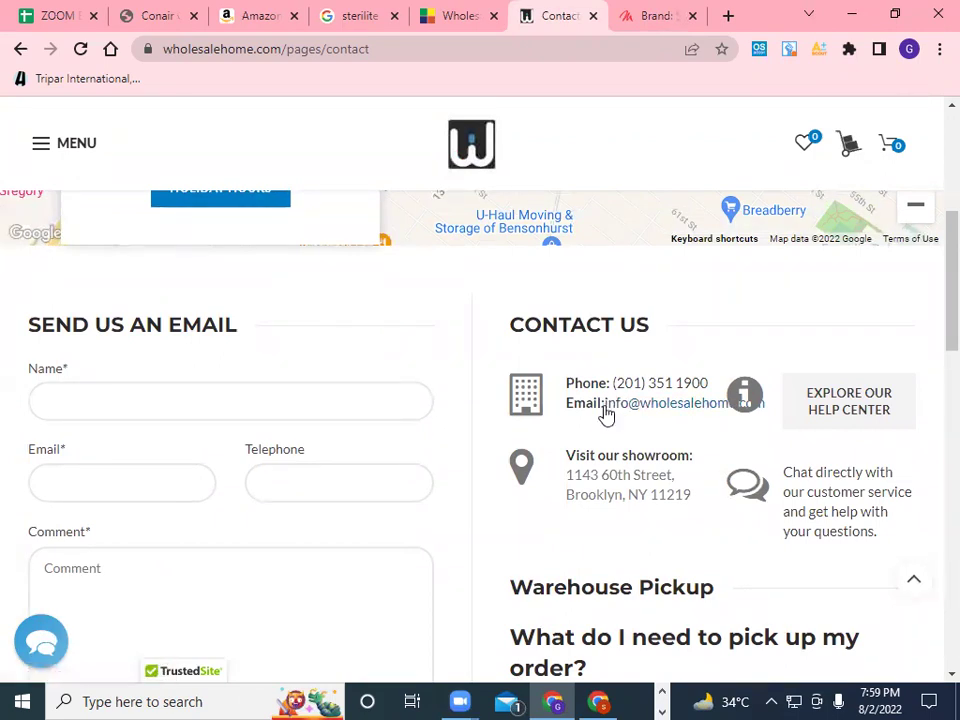
{"action": "left_click_drag", "start_coordinate": [604, 404], "coordinate": [726, 410]}
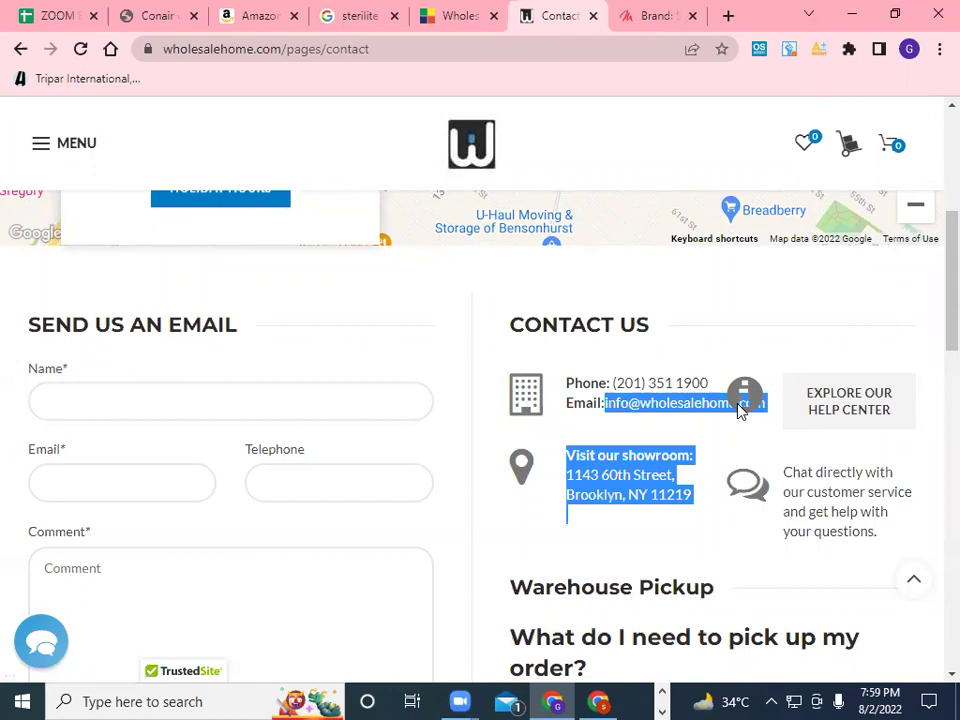
{"action": "right_click", "coordinate": [677, 408]}
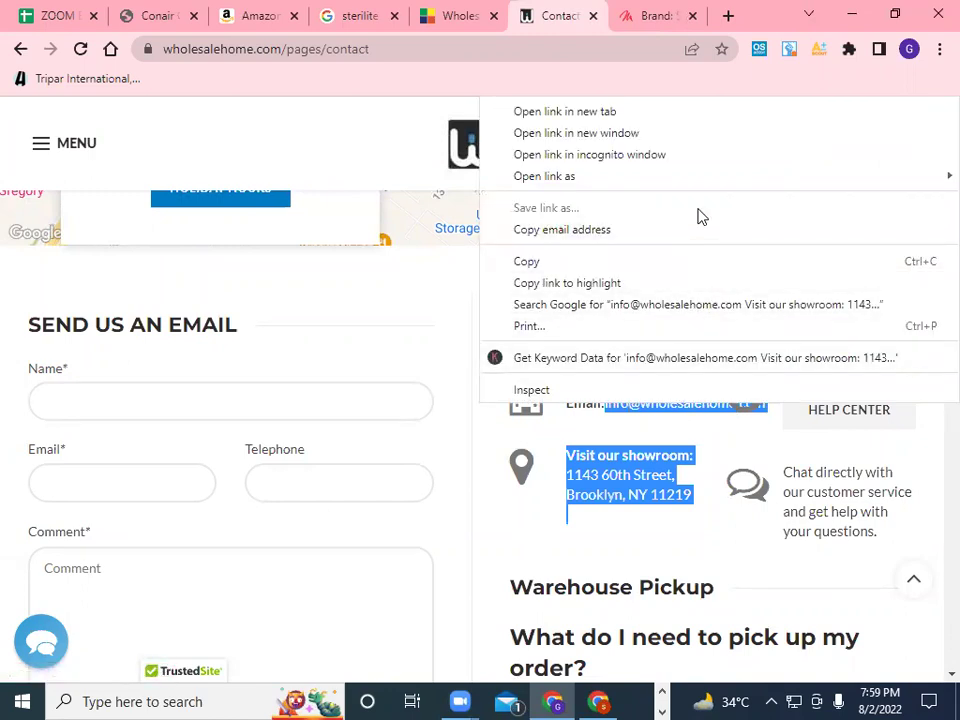
{"action": "left_click", "coordinate": [671, 263]}
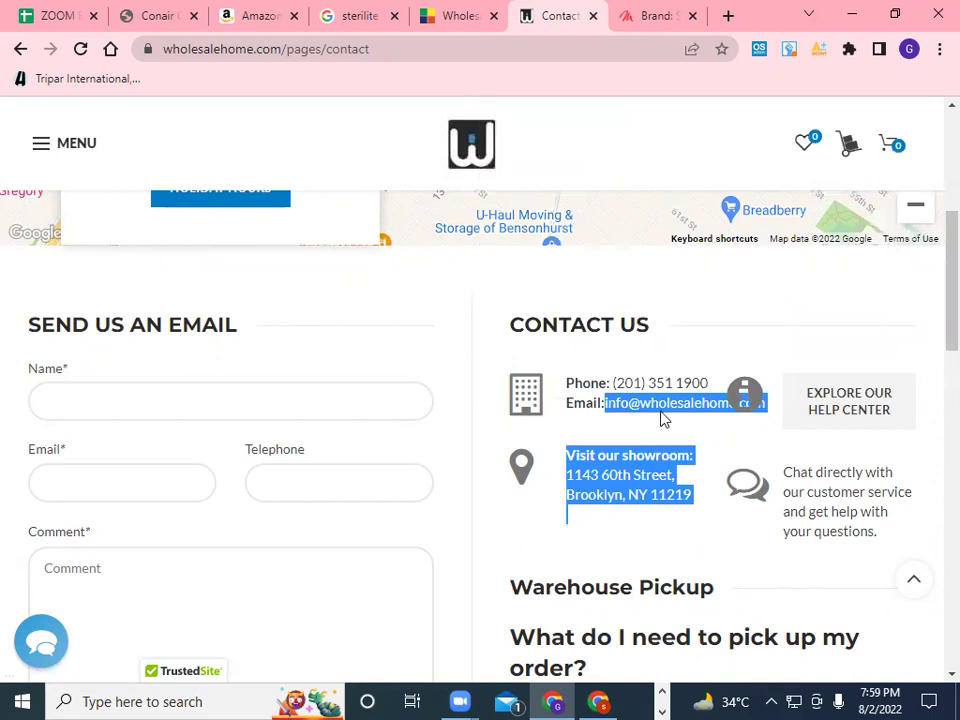
{"action": "scroll", "coordinate": [677, 532], "scroll_direction": "down", "scroll_amount": 3}
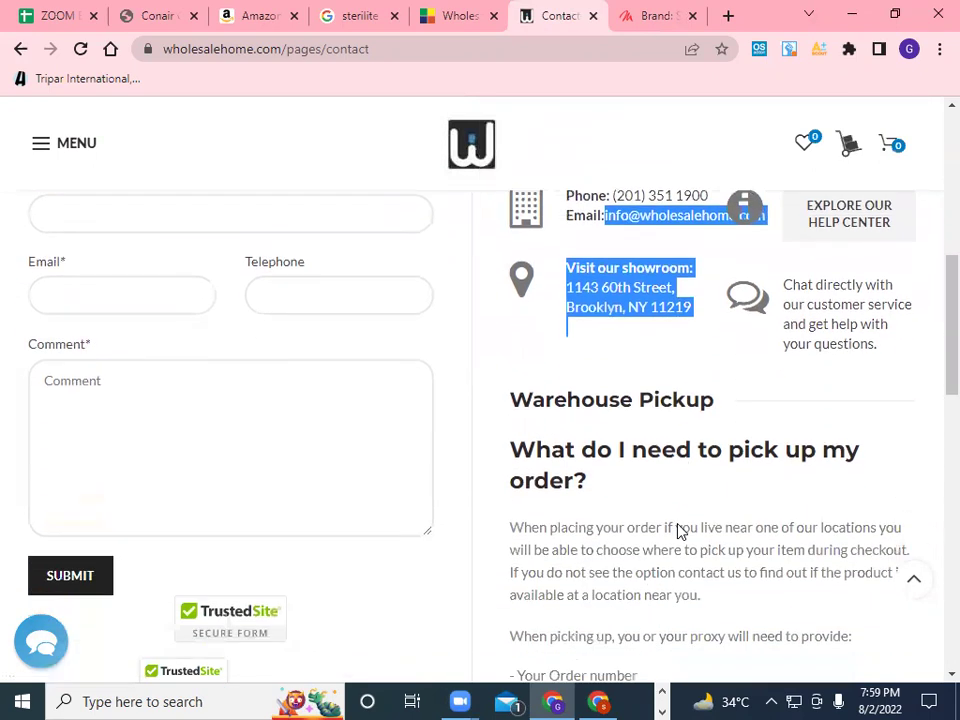
{"action": "scroll", "coordinate": [677, 530], "scroll_direction": "up", "scroll_amount": 3}
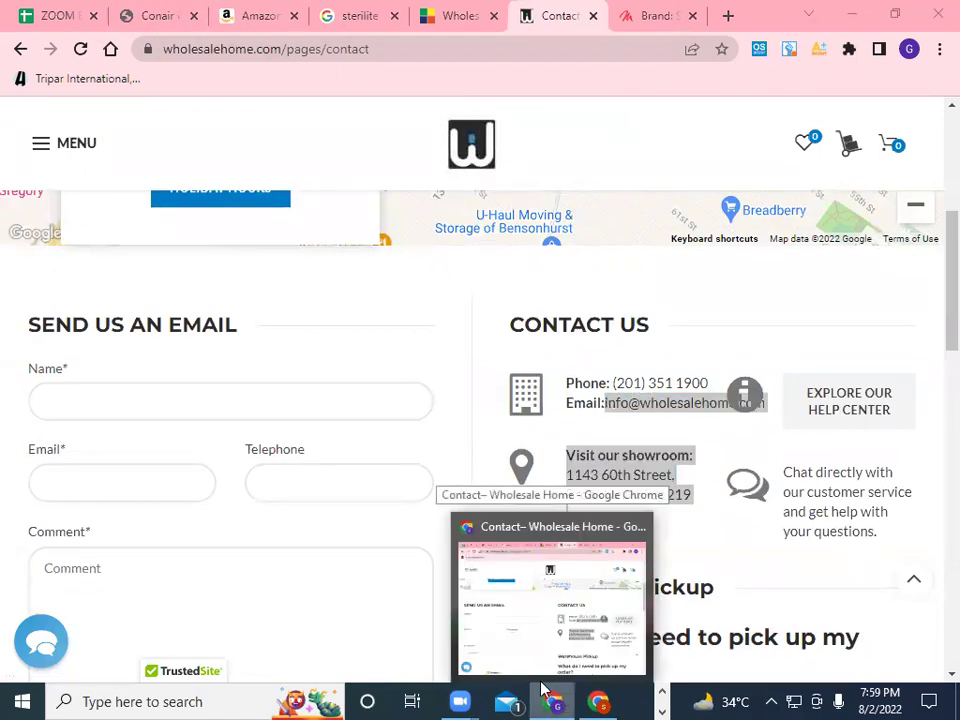
{"action": "scroll", "coordinate": [252, 461], "scroll_direction": "down", "scroll_amount": 3}
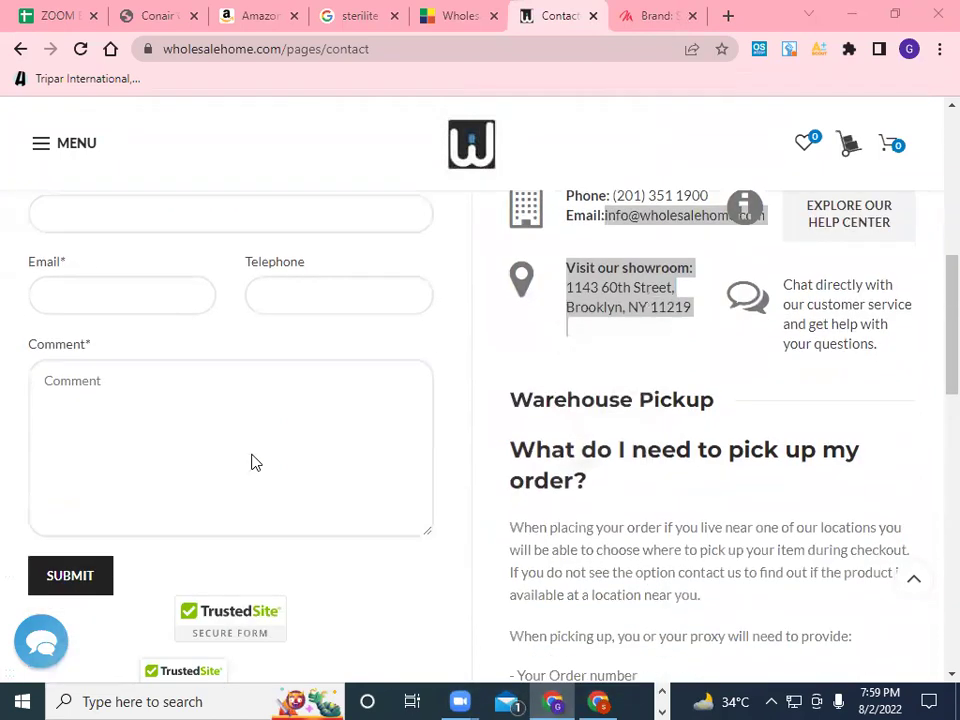
{"action": "scroll", "coordinate": [252, 461], "scroll_direction": "up", "scroll_amount": 3}
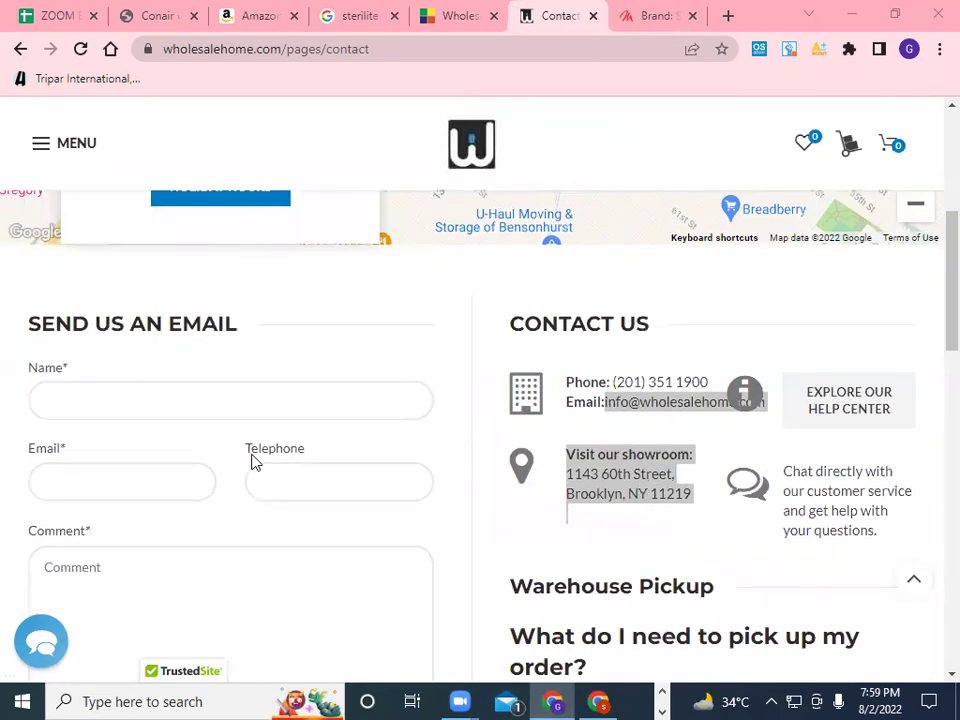
Step: Switch to the ZOOM BATCH 2 spreadsheet, open its EMAIL DRAFT sheet and copy the sender's full name from the signature
{"action": "left_click", "coordinate": [167, 401]}
{"action": "left_click", "coordinate": [65, 14]}
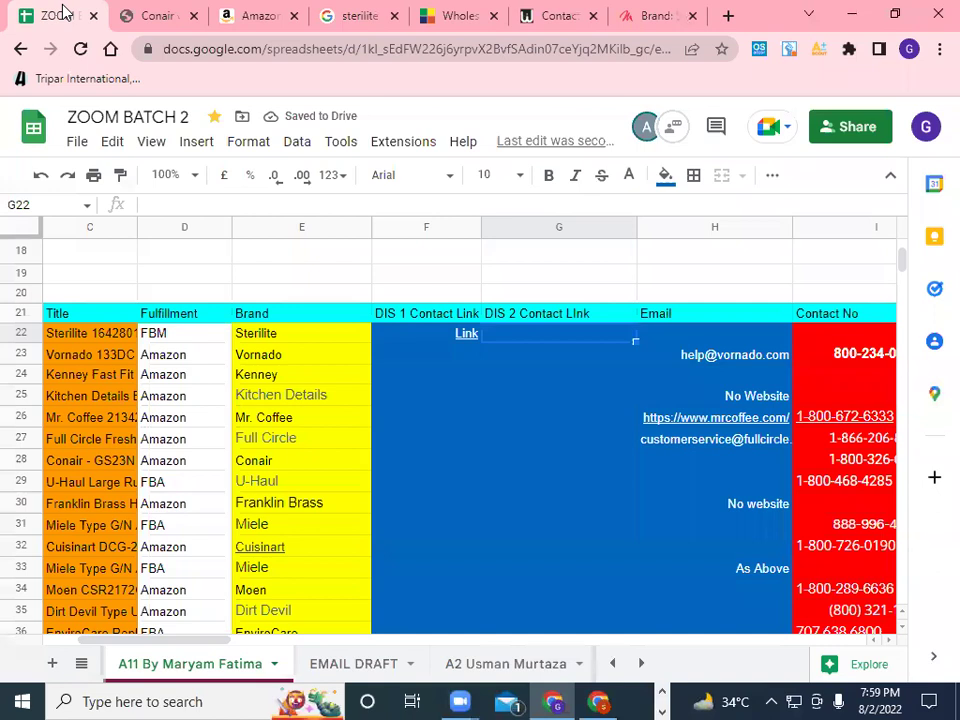
{"action": "left_click", "coordinate": [81, 663]}
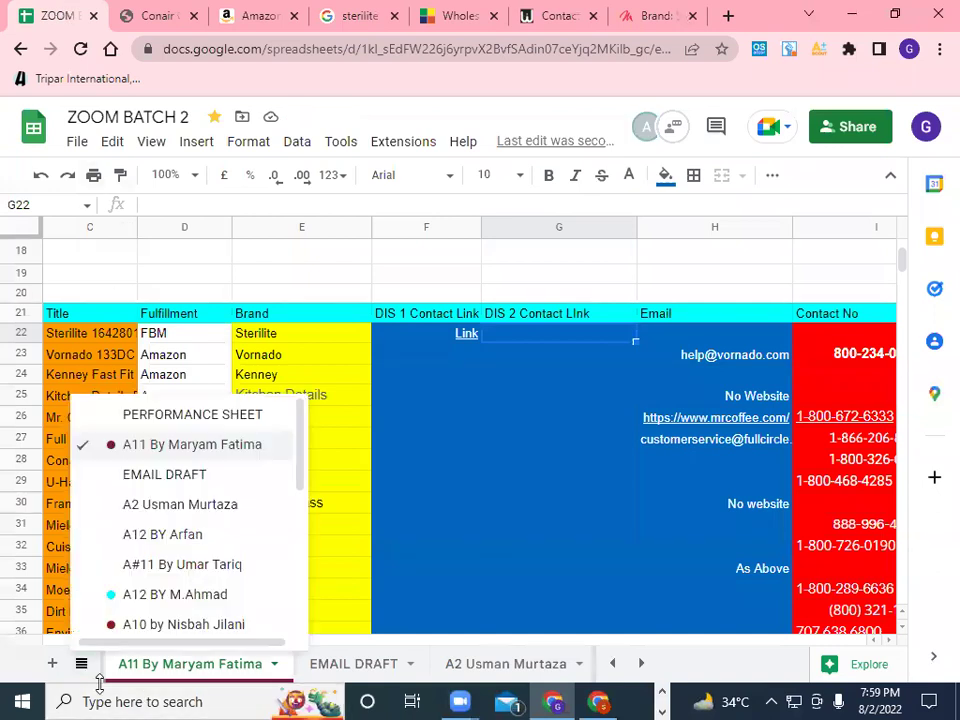
{"action": "left_click", "coordinate": [195, 478]}
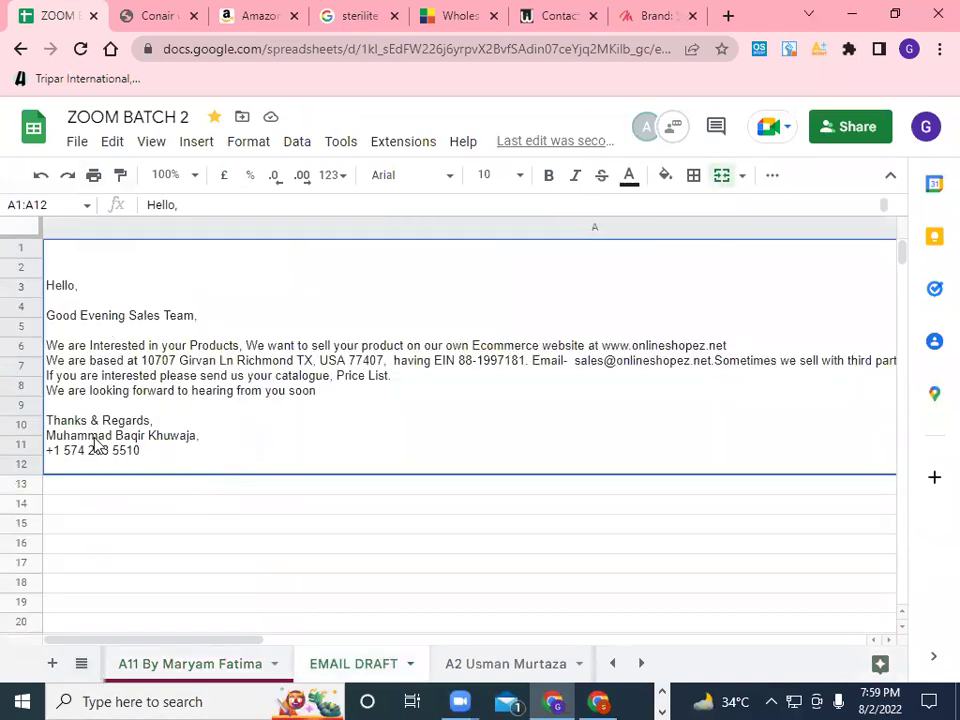
{"action": "double_click", "coordinate": [180, 437]}
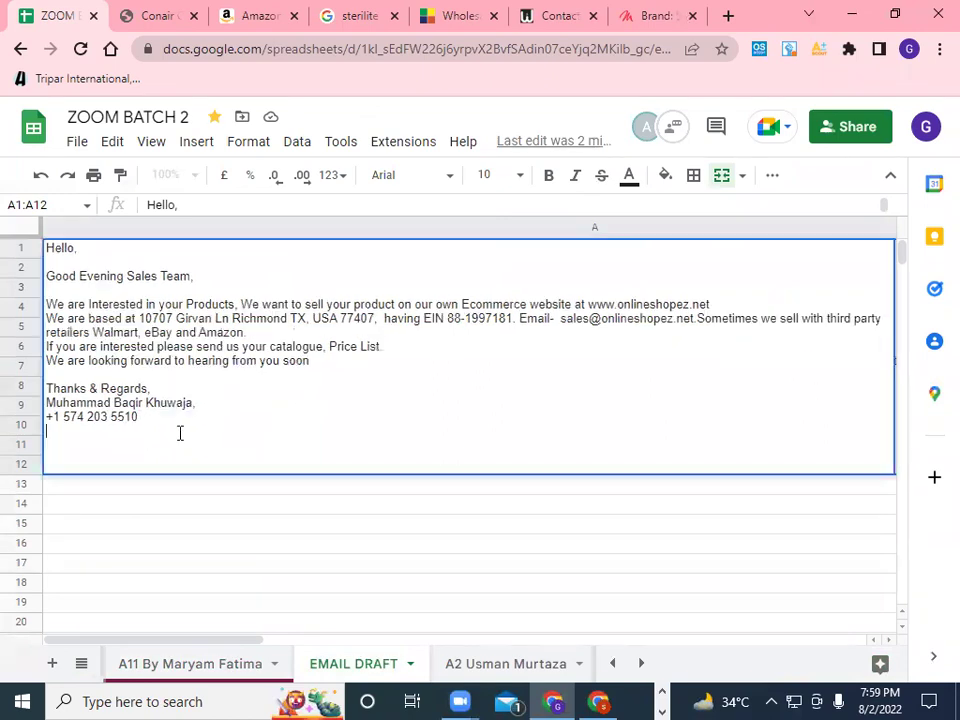
{"action": "left_click_drag", "start_coordinate": [45, 404], "coordinate": [193, 403]}
{"action": "right_click", "coordinate": [193, 403]}
{"action": "left_click", "coordinate": [306, 155]}
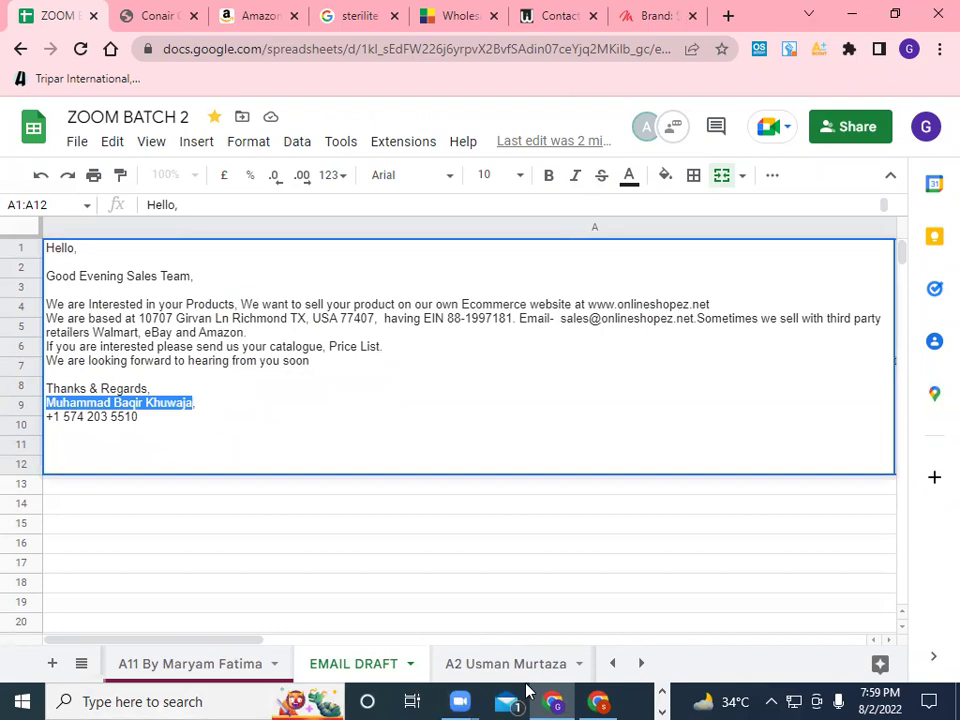
Step: Paste the sender's full name into the Name field of the wholesalehome.com contact form
{"action": "left_click", "coordinate": [558, 15]}
{"action": "left_click", "coordinate": [150, 410]}
{"action": "right_click", "coordinate": [154, 407]}
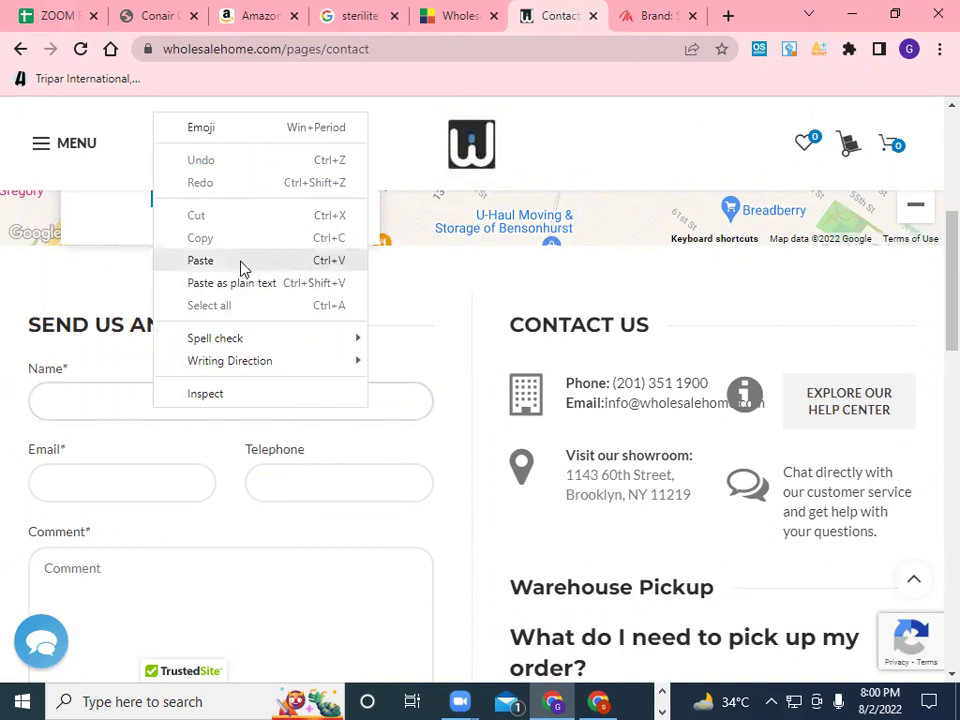
{"action": "left_click", "coordinate": [200, 260]}
{"action": "key", "text": "Tab"}
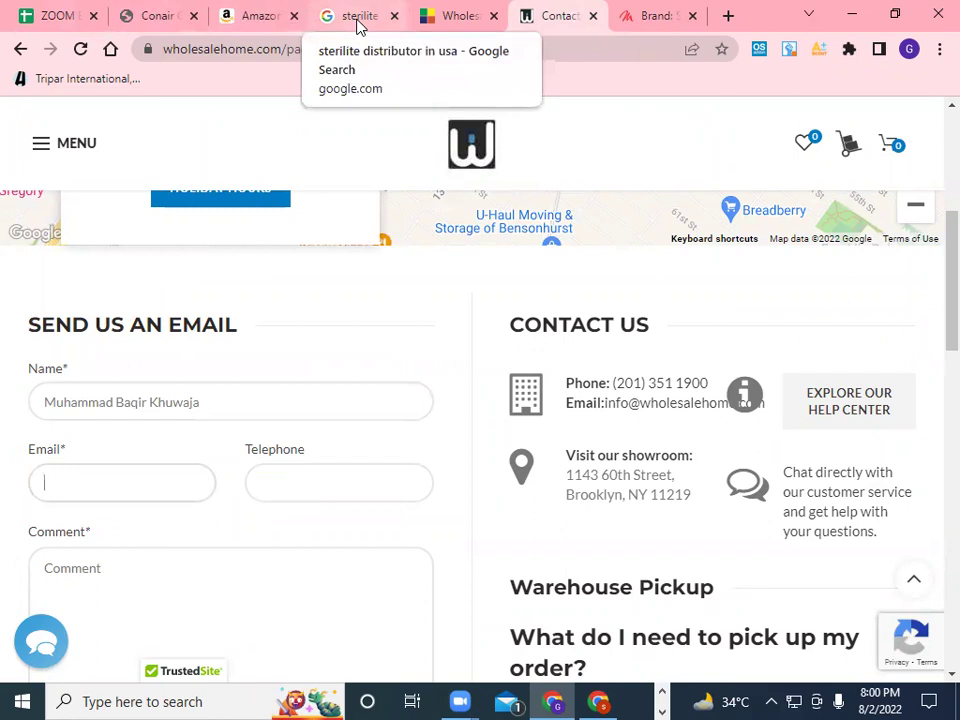
Step: Copy the sender's email address from the EMAIL DRAFT message into the contact form's Email field
{"action": "left_click", "coordinate": [13, 22]}
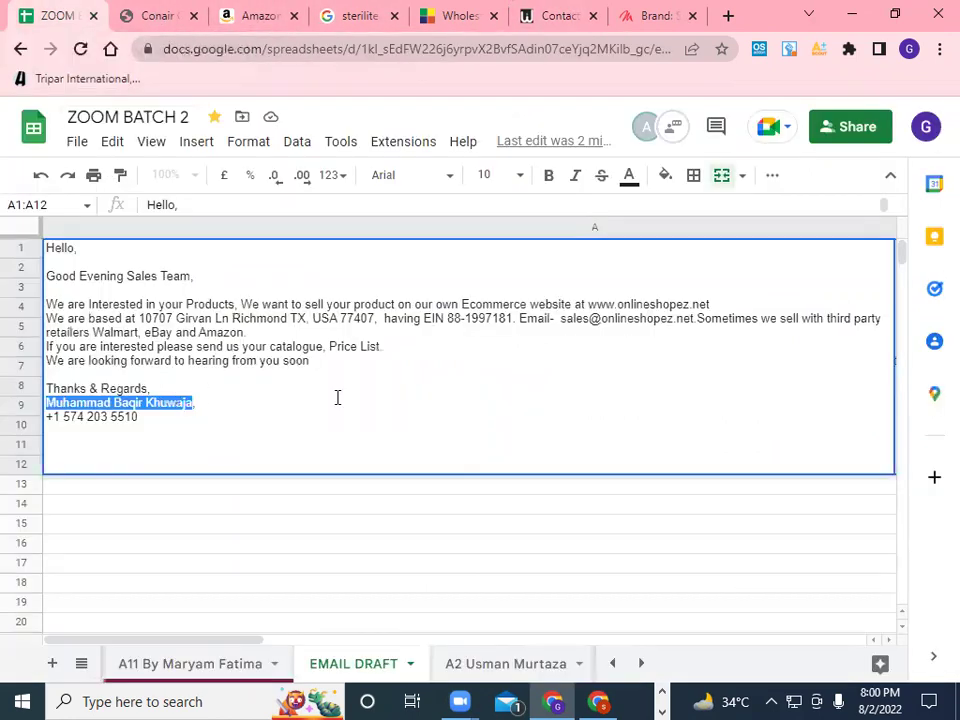
{"action": "left_click_drag", "start_coordinate": [560, 318], "coordinate": [685, 320]}
{"action": "right_click", "coordinate": [692, 318]}
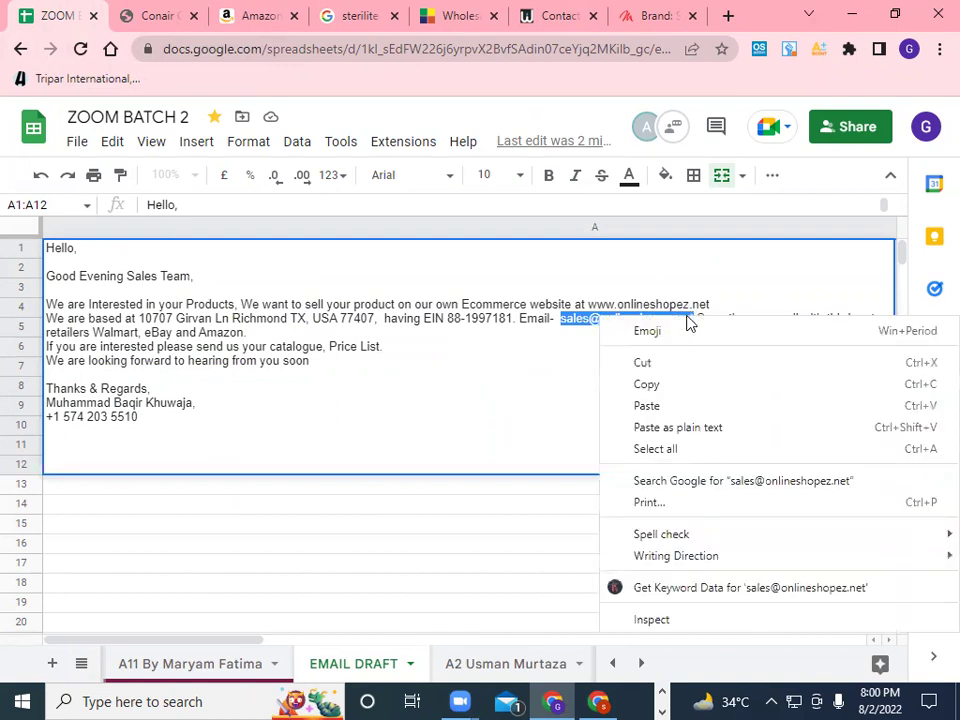
{"action": "left_click", "coordinate": [677, 388]}
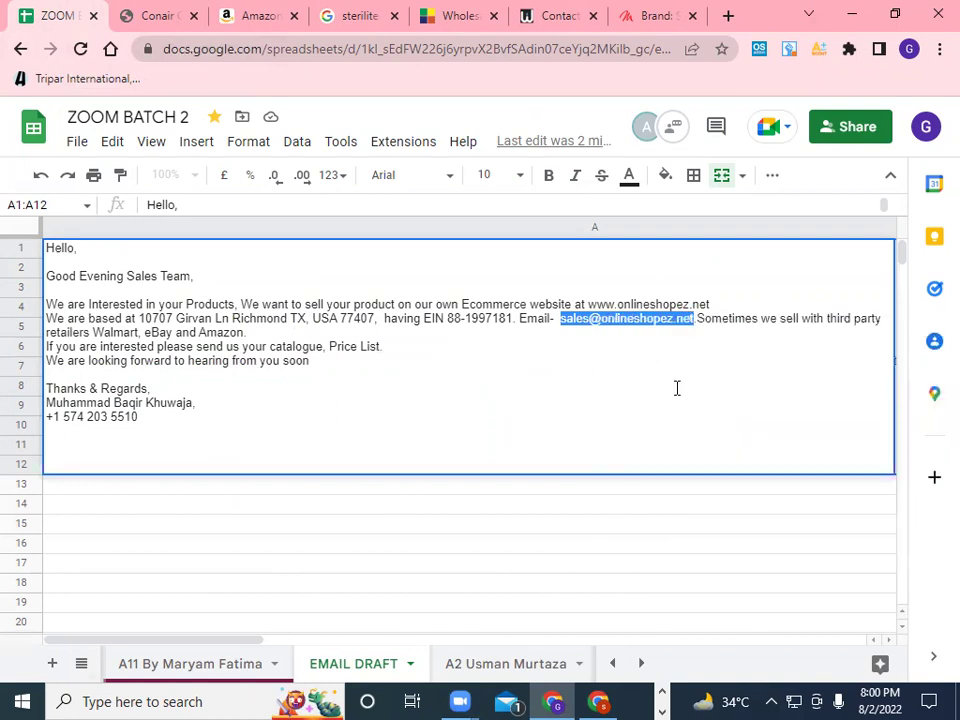
{"action": "left_click", "coordinate": [558, 20]}
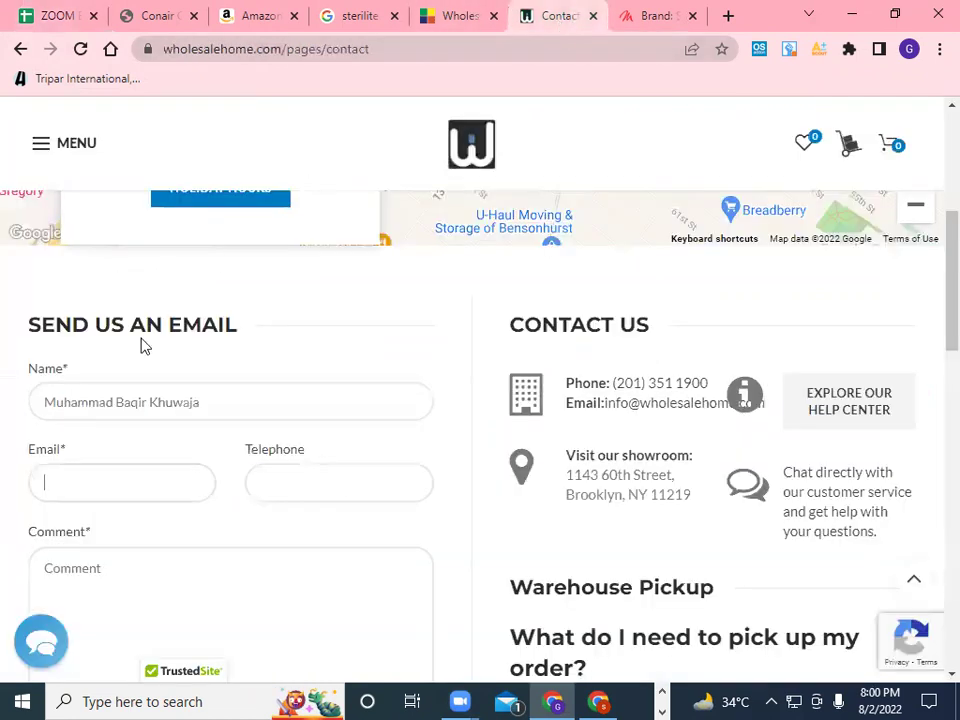
{"action": "right_click", "coordinate": [97, 483]}
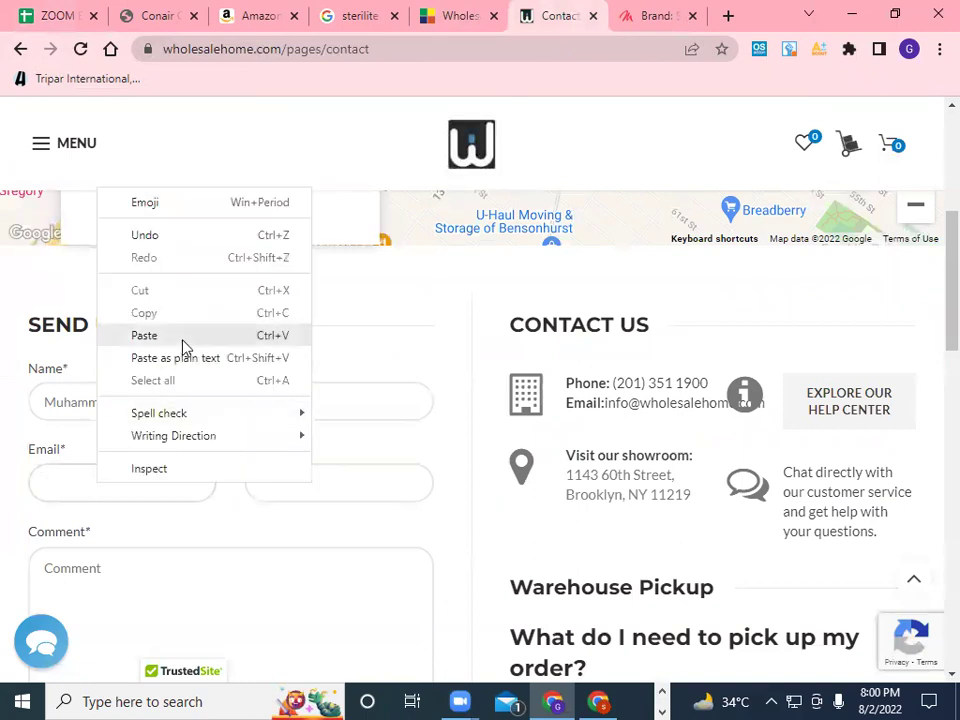
{"action": "left_click", "coordinate": [180, 335]}
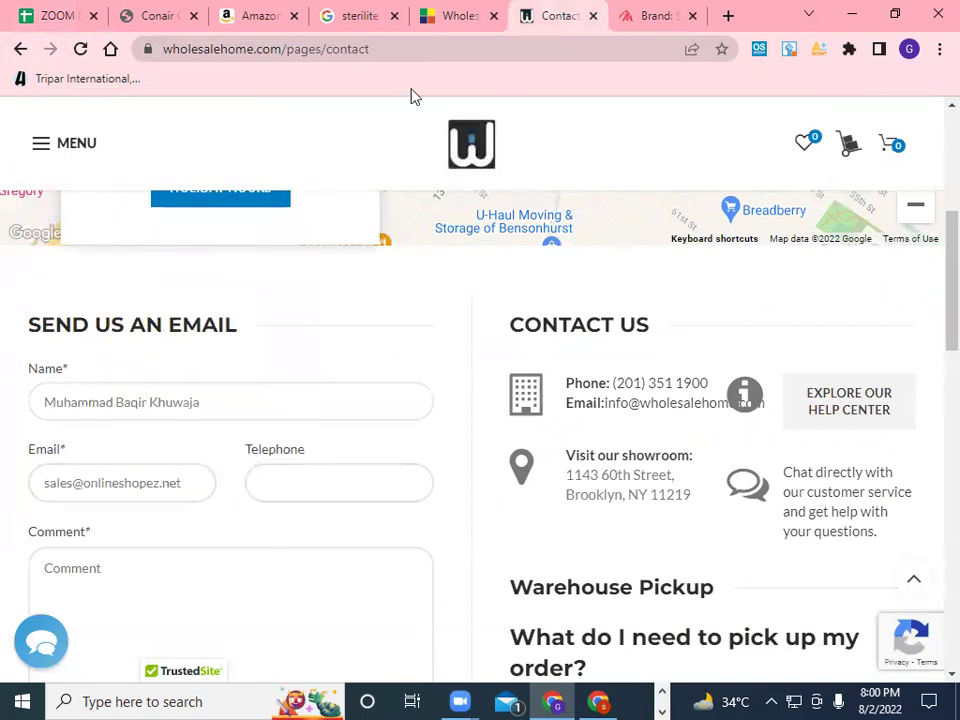
Step: Copy the phone number from the EMAIL DRAFT signature into the contact form's Telephone field
{"action": "left_click", "coordinate": [60, 16]}
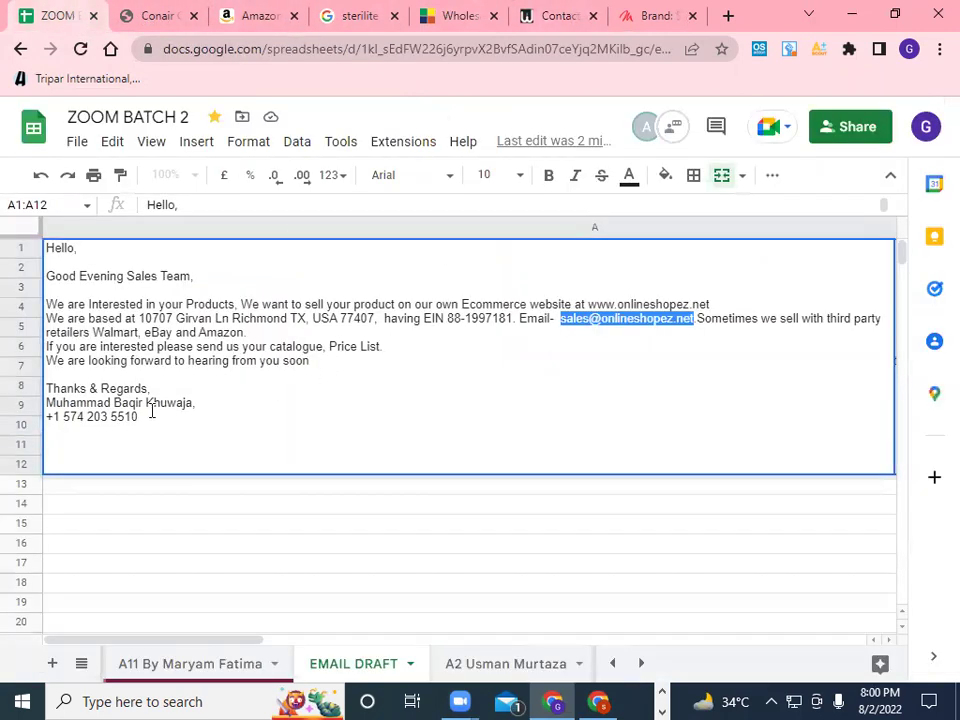
{"action": "left_click_drag", "start_coordinate": [140, 418], "coordinate": [48, 423]}
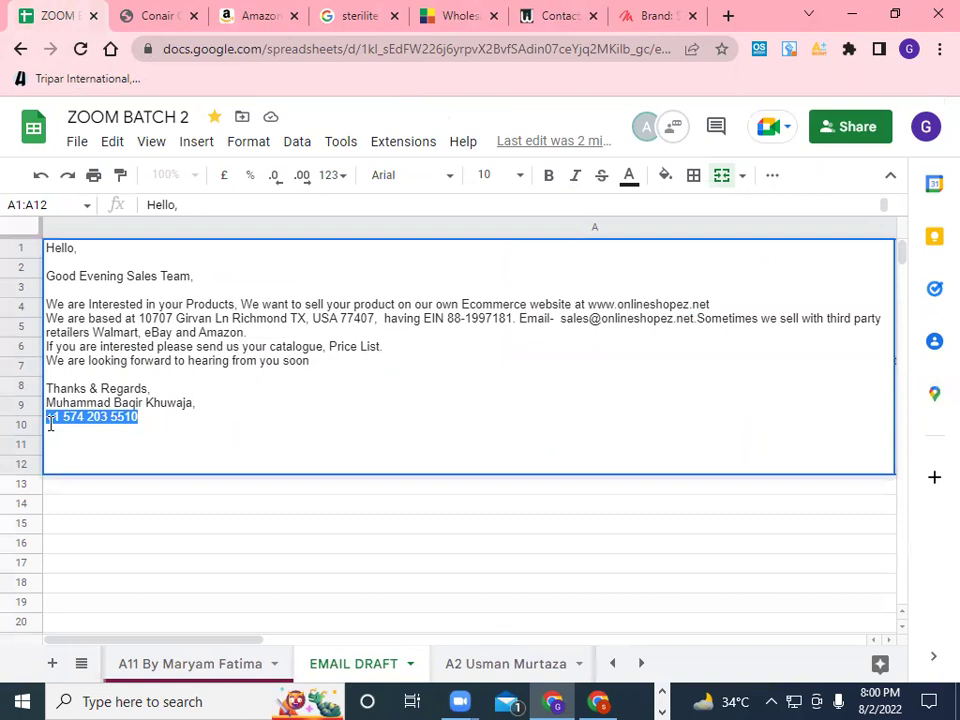
{"action": "right_click", "coordinate": [69, 422]}
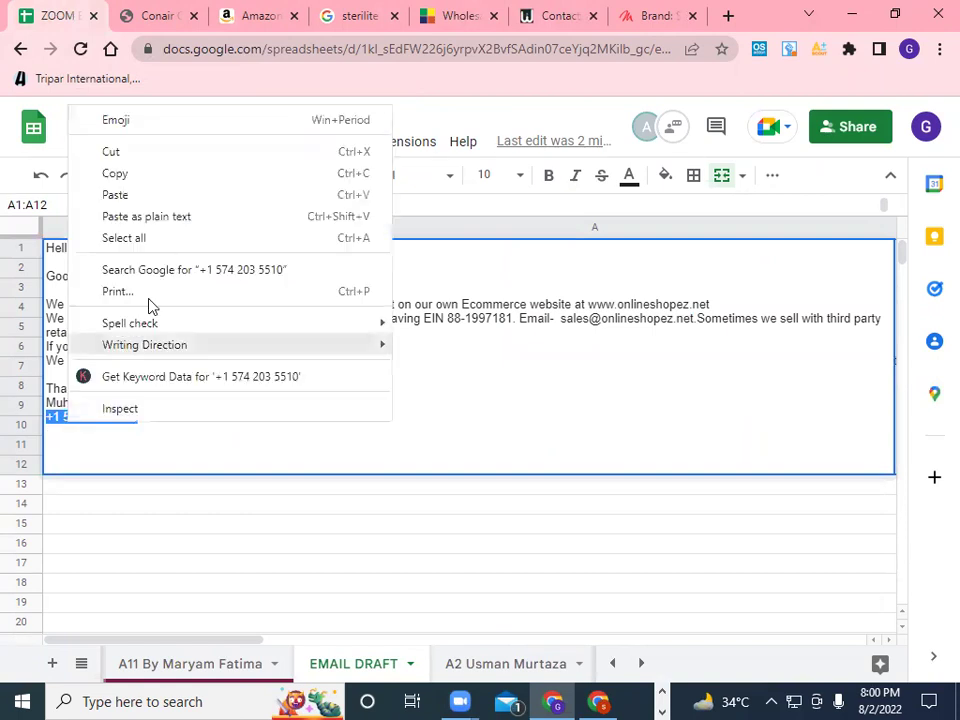
{"action": "left_click", "coordinate": [178, 178]}
{"action": "left_click", "coordinate": [553, 15]}
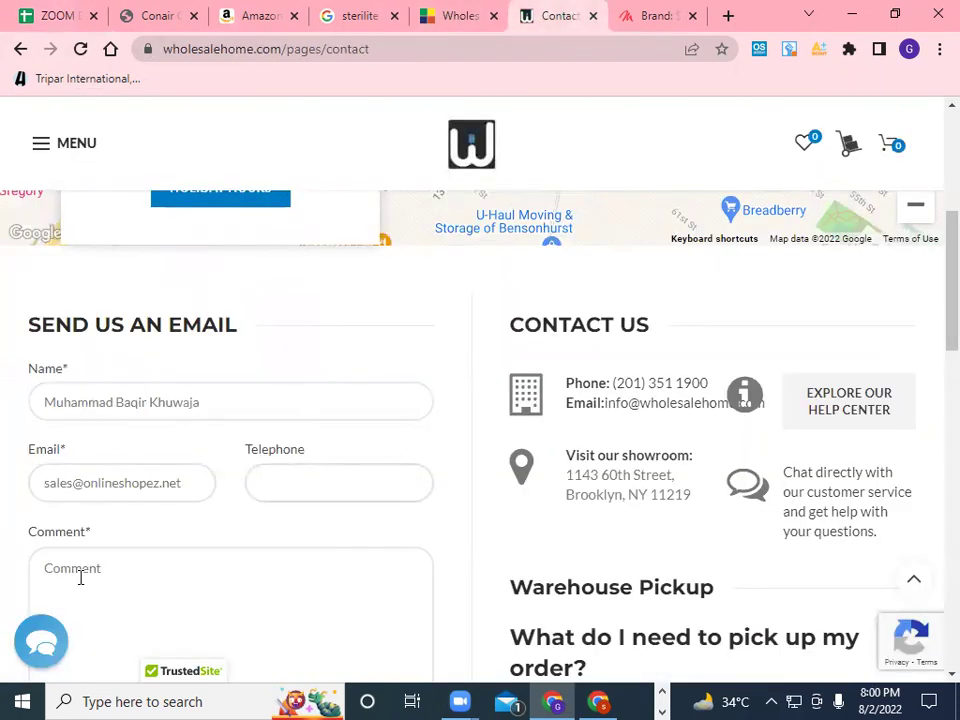
{"action": "right_click", "coordinate": [118, 585]}
{"action": "left_click", "coordinate": [324, 489]}
{"action": "right_click", "coordinate": [324, 497]}
{"action": "left_click", "coordinate": [370, 364]}
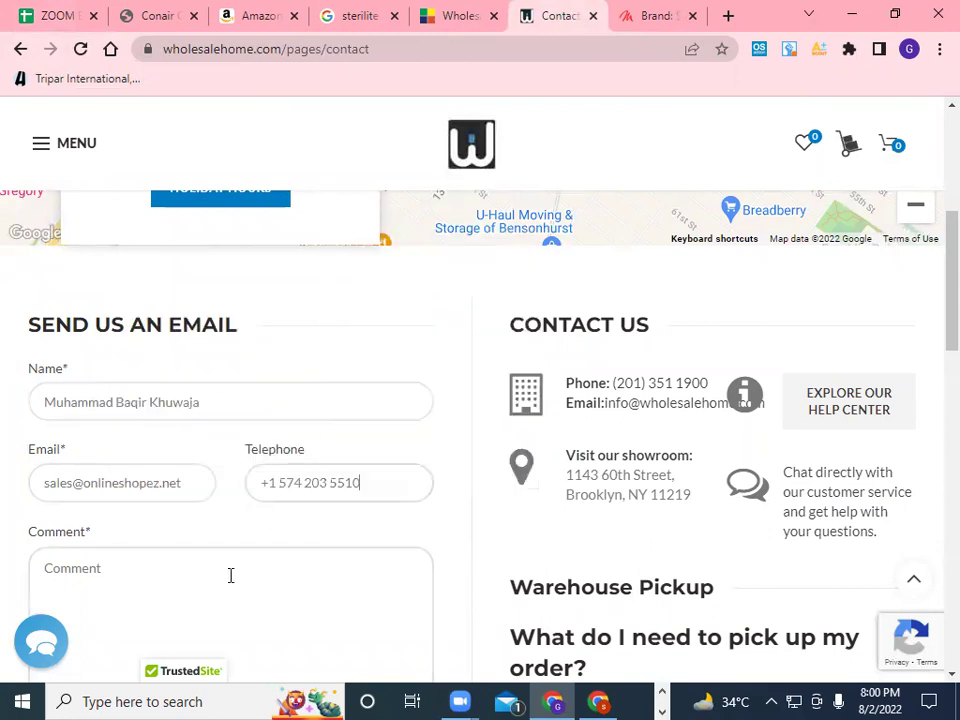
Step: Copy the EMAIL DRAFT message, from greeting to signature, into the Comment field and try to submit the contact form
{"action": "scroll", "coordinate": [225, 577], "scroll_direction": "down", "scroll_amount": 2}
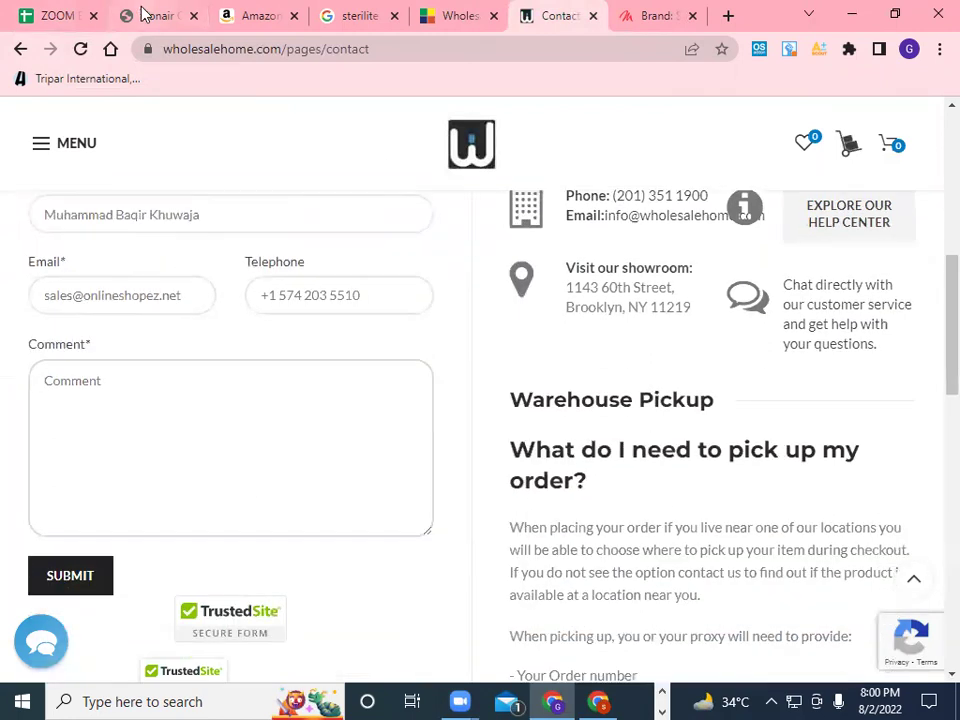
{"action": "left_click", "coordinate": [60, 16]}
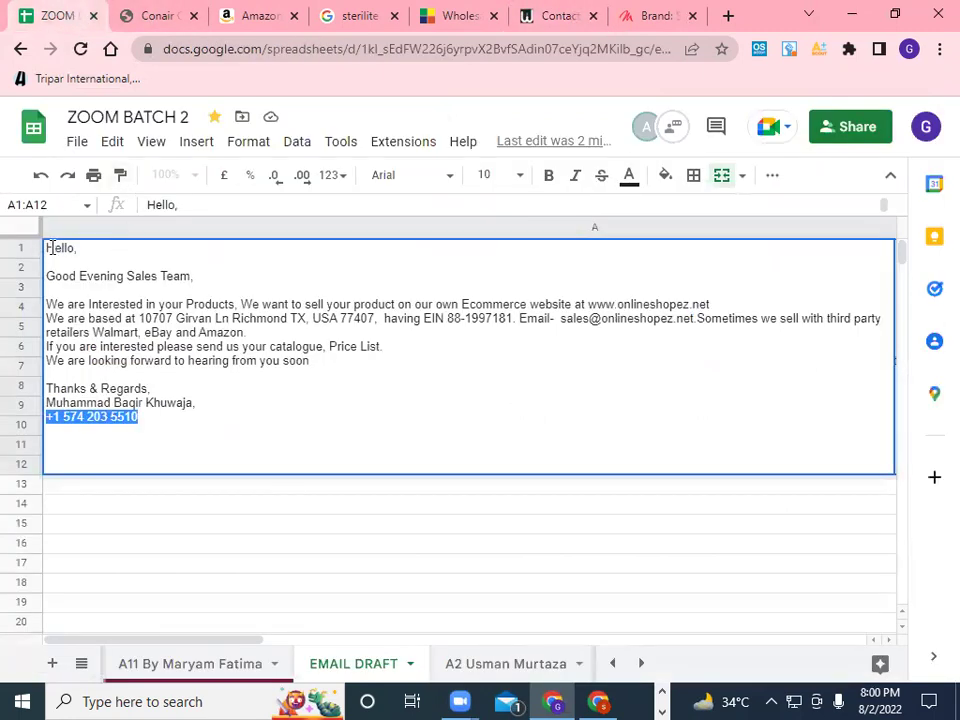
{"action": "left_click_drag", "start_coordinate": [48, 248], "coordinate": [134, 418]}
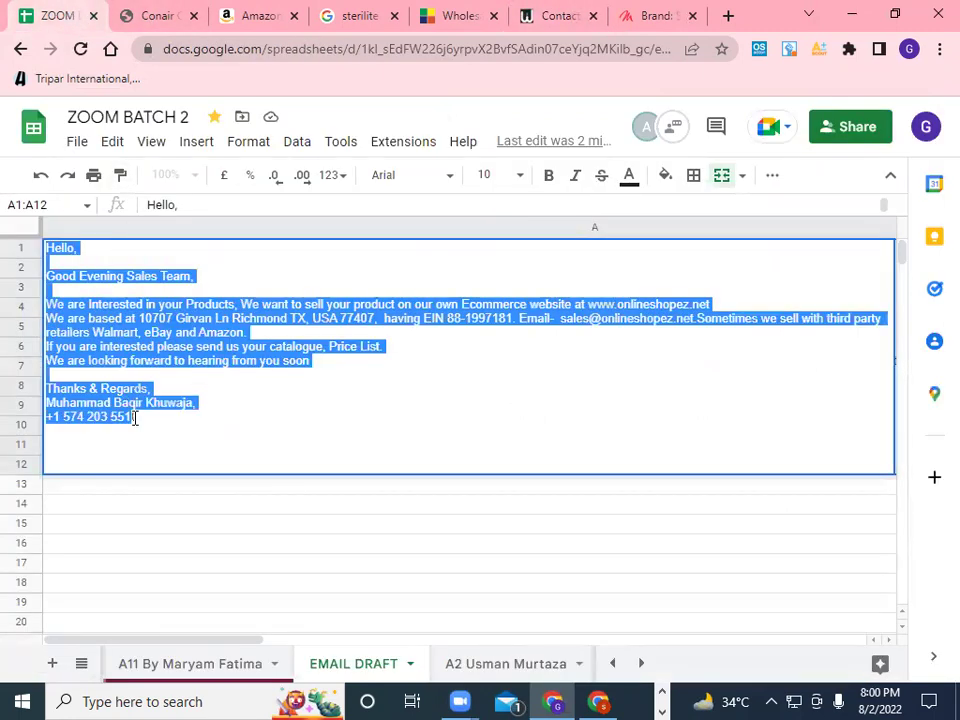
{"action": "right_click", "coordinate": [138, 338]}
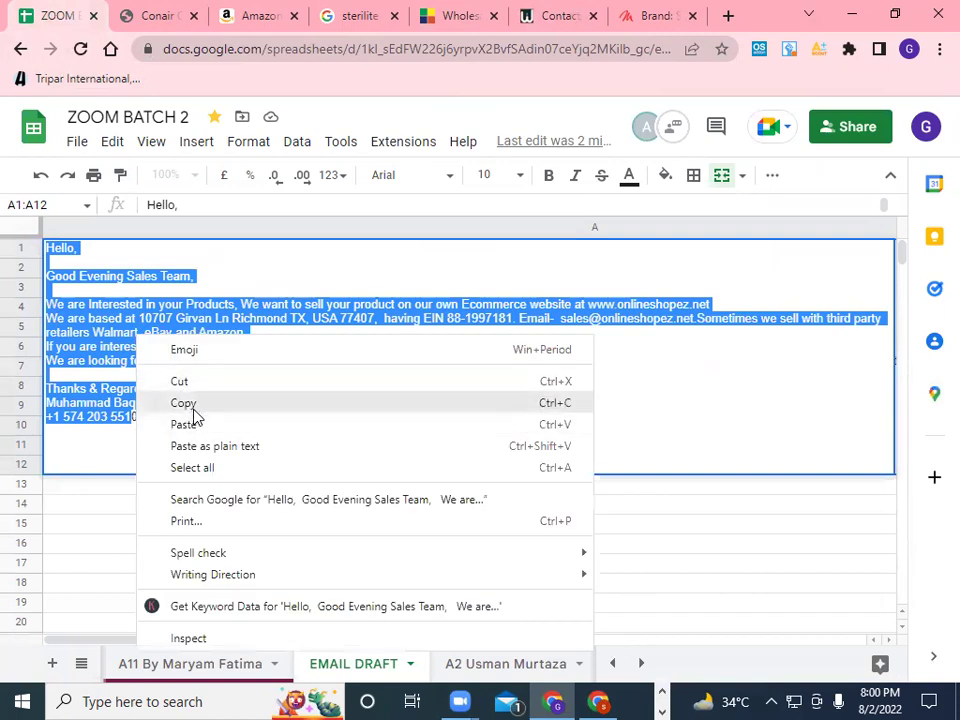
{"action": "left_click", "coordinate": [196, 405]}
{"action": "left_click", "coordinate": [553, 15]}
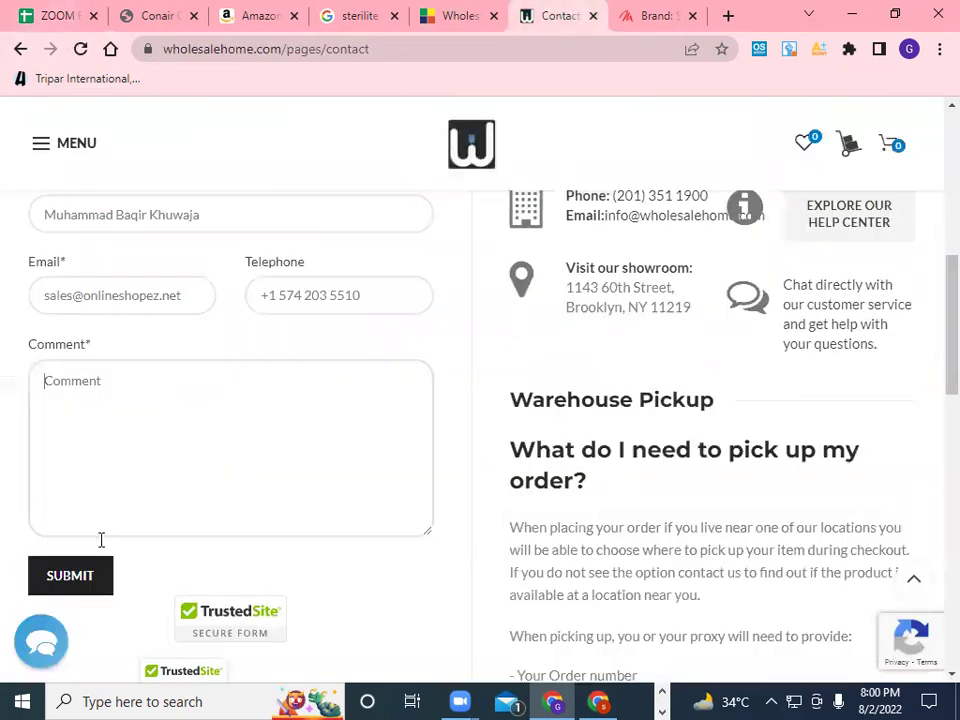
{"action": "right_click", "coordinate": [135, 370]}
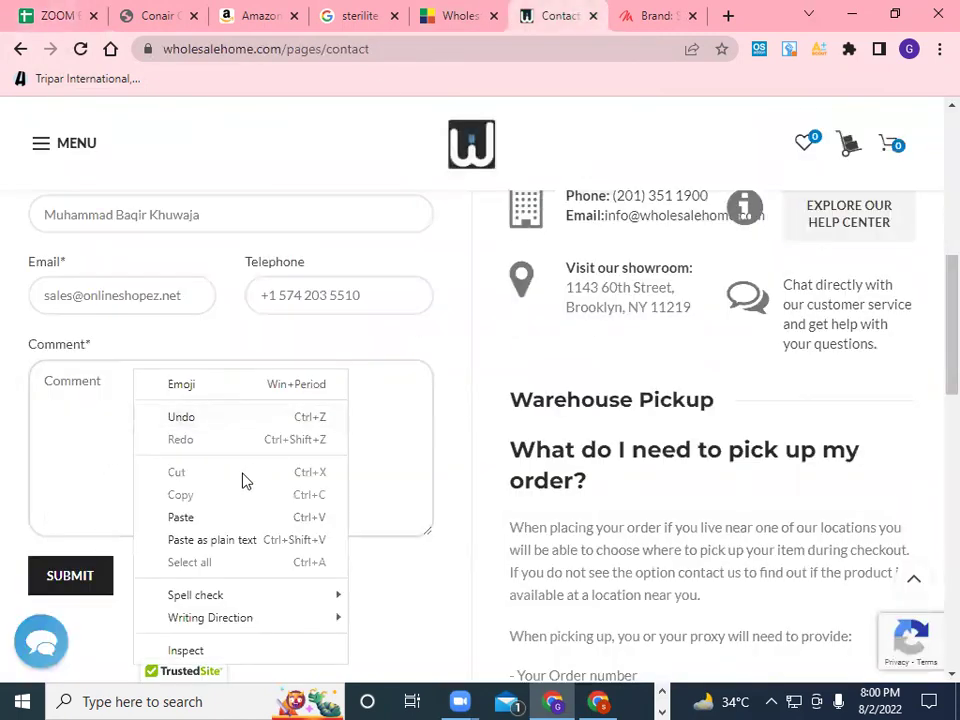
{"action": "left_click", "coordinate": [203, 527]}
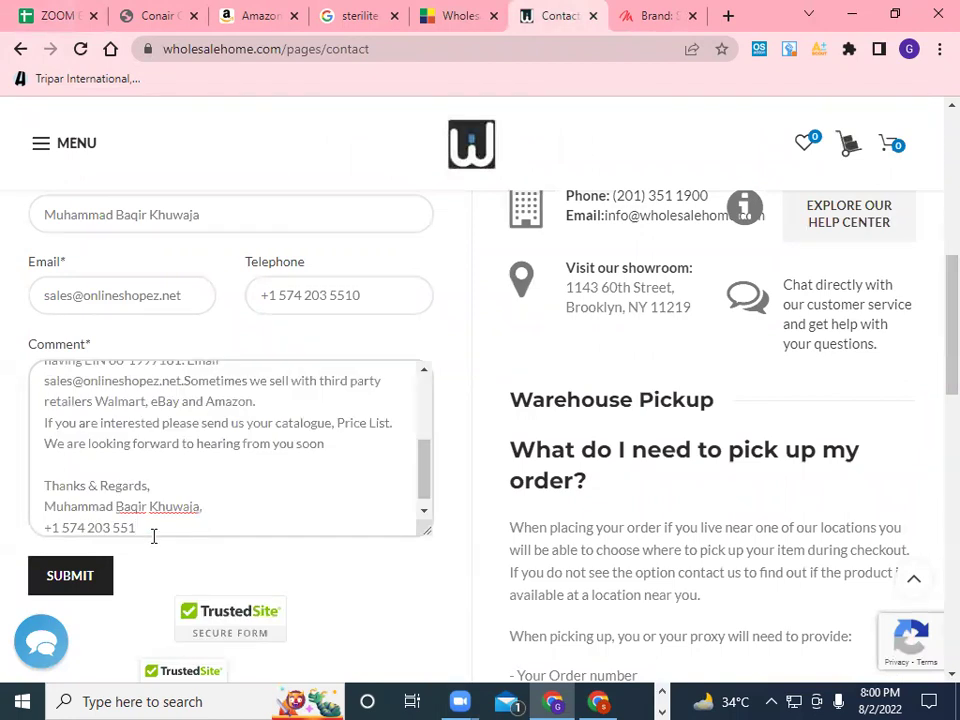
{"action": "left_click", "coordinate": [79, 580]}
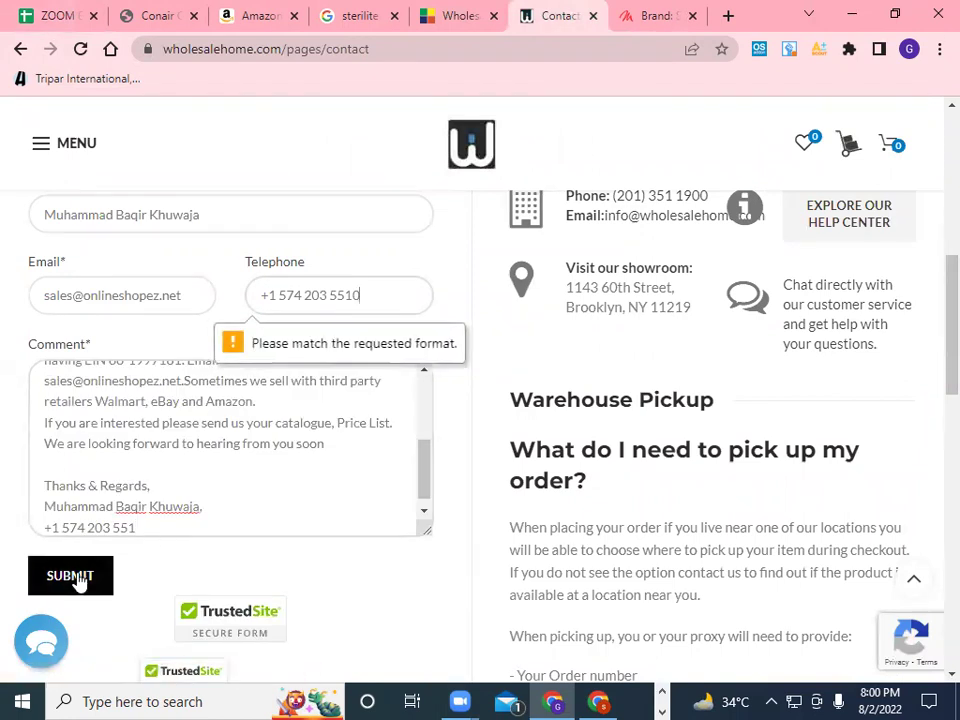
Step: Remove the country code from the phone number in the comment's signature
{"action": "scroll", "coordinate": [371, 562], "scroll_direction": "down", "scroll_amount": 1}
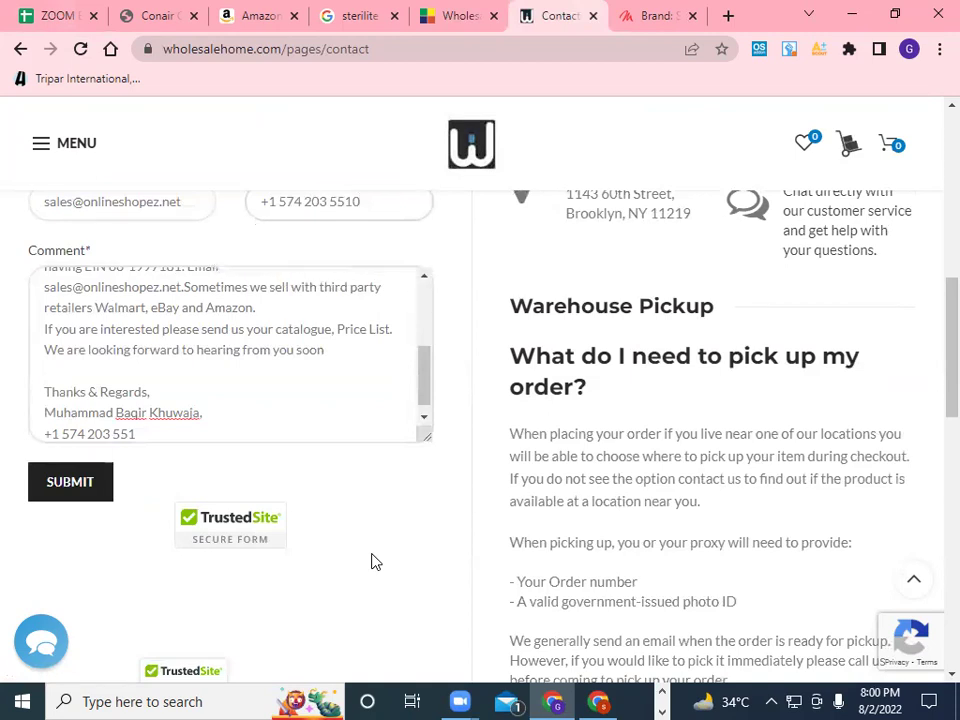
{"action": "scroll", "coordinate": [371, 562], "scroll_direction": "up", "scroll_amount": 3}
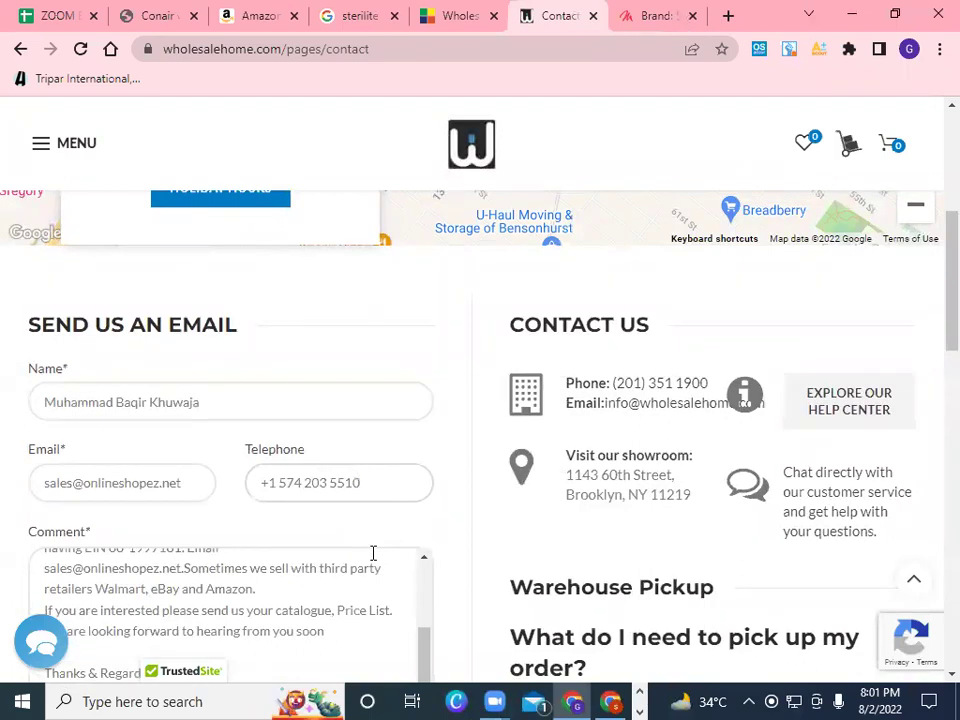
{"action": "mouse_move", "coordinate": [421, 656]}
{"action": "left_mouse_down"}
{"action": "mouse_move", "coordinate": [435, 574]}
{"action": "mouse_move", "coordinate": [426, 655]}
{"action": "left_mouse_up"}
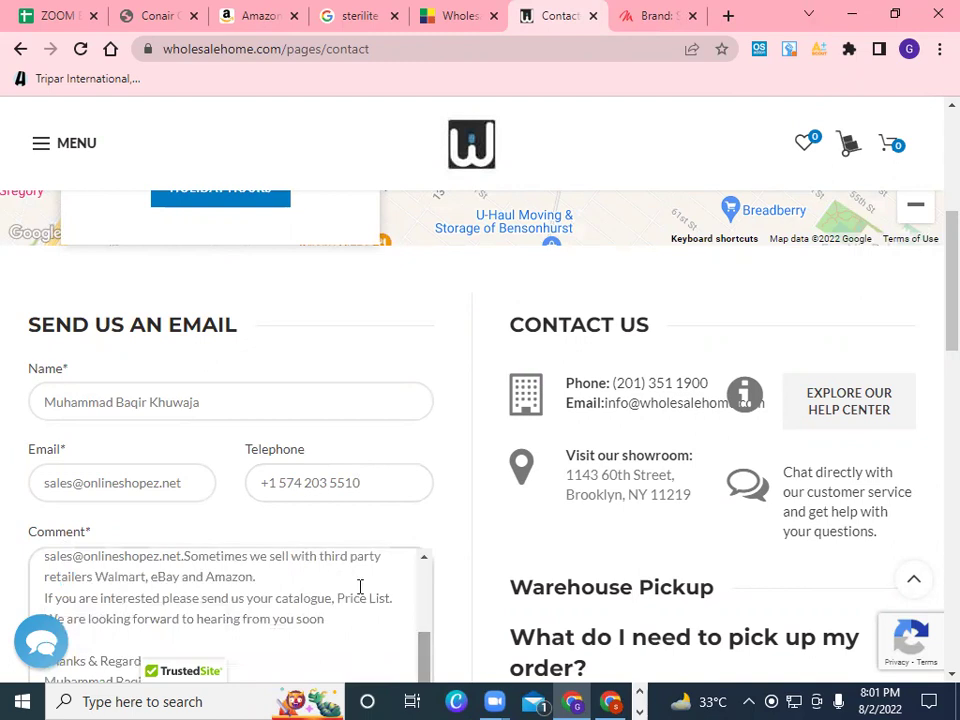
{"action": "scroll", "coordinate": [360, 580], "scroll_direction": "down", "scroll_amount": 2}
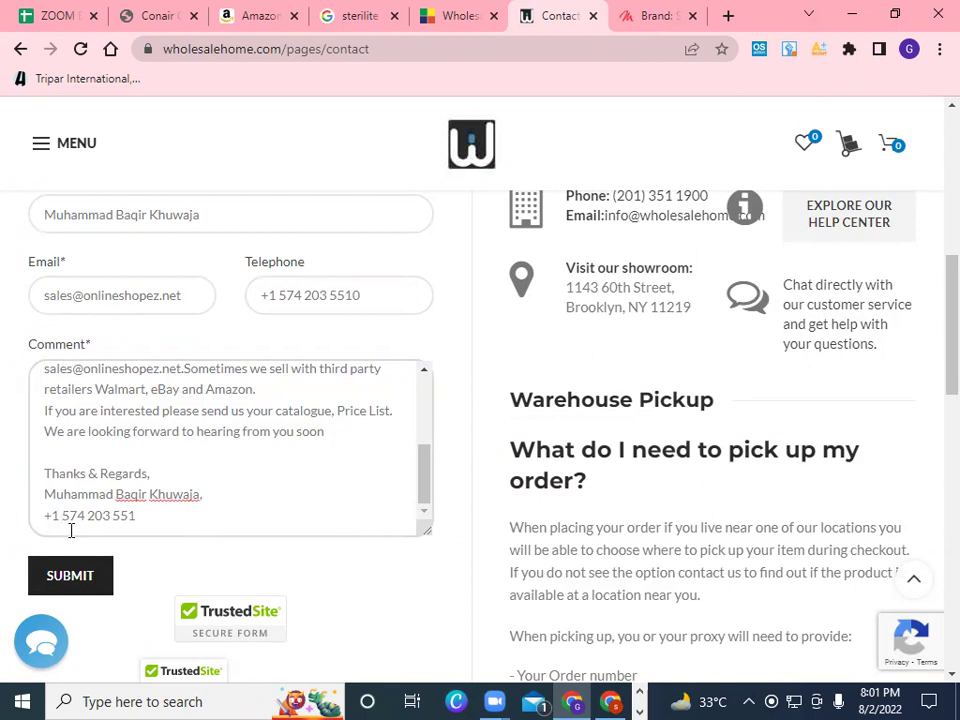
{"action": "key", "text": "BackSpace"}
{"action": "key", "text": "BackSpace"}
{"action": "key", "text": "BackSpace"}
Step: Check the signature's phone number in the EMAIL DRAFT sheet, prefix the comment's number with +1 and try to submit the contact form again
{"action": "left_click", "coordinate": [50, 17]}
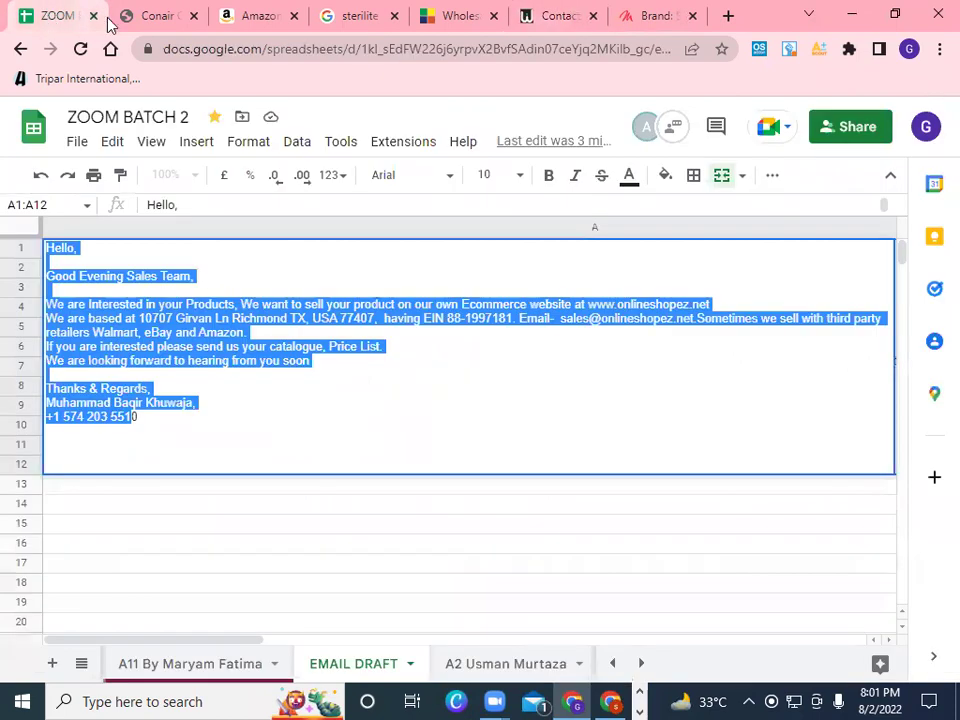
{"action": "left_click", "coordinate": [148, 414]}
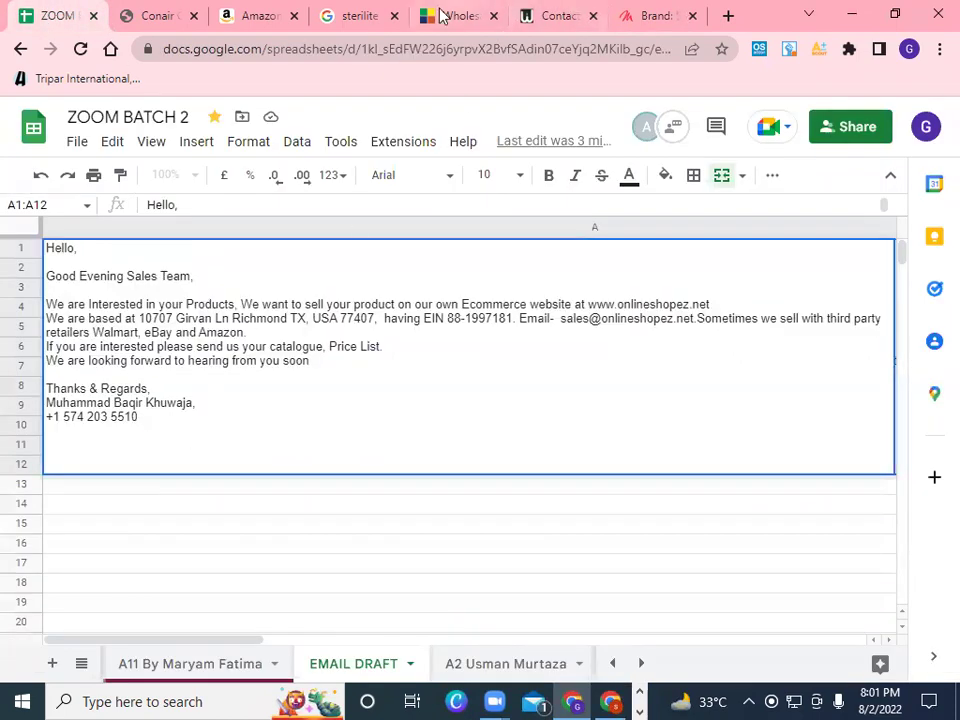
{"action": "left_click", "coordinate": [562, 17]}
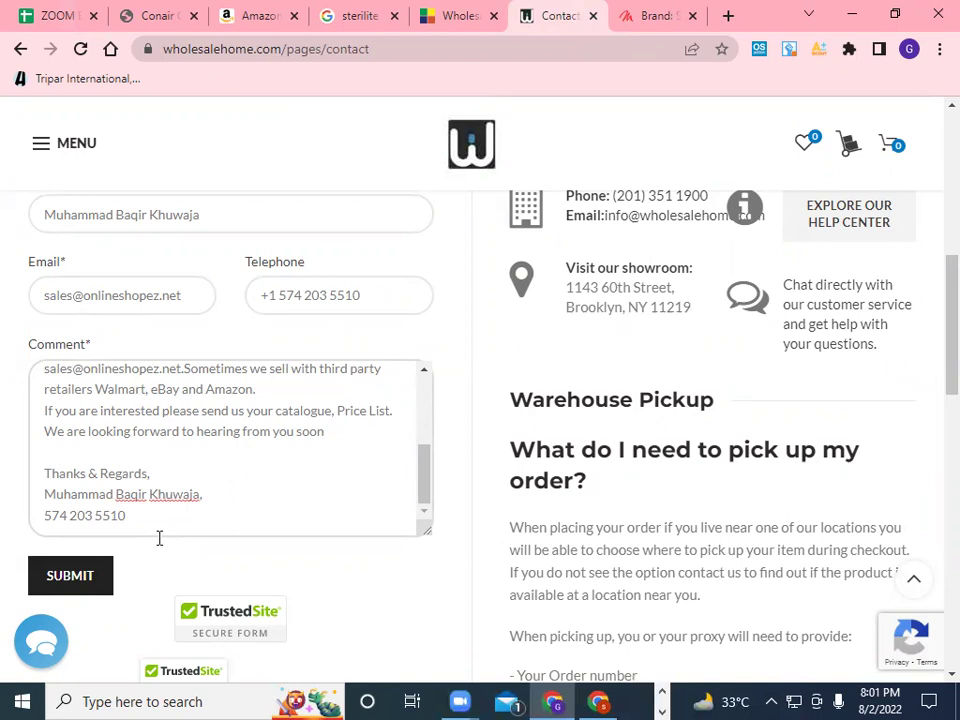
{"action": "type", "text": "a"}
{"action": "key", "text": "BackSpace"}
{"action": "type", "text": "+1"}
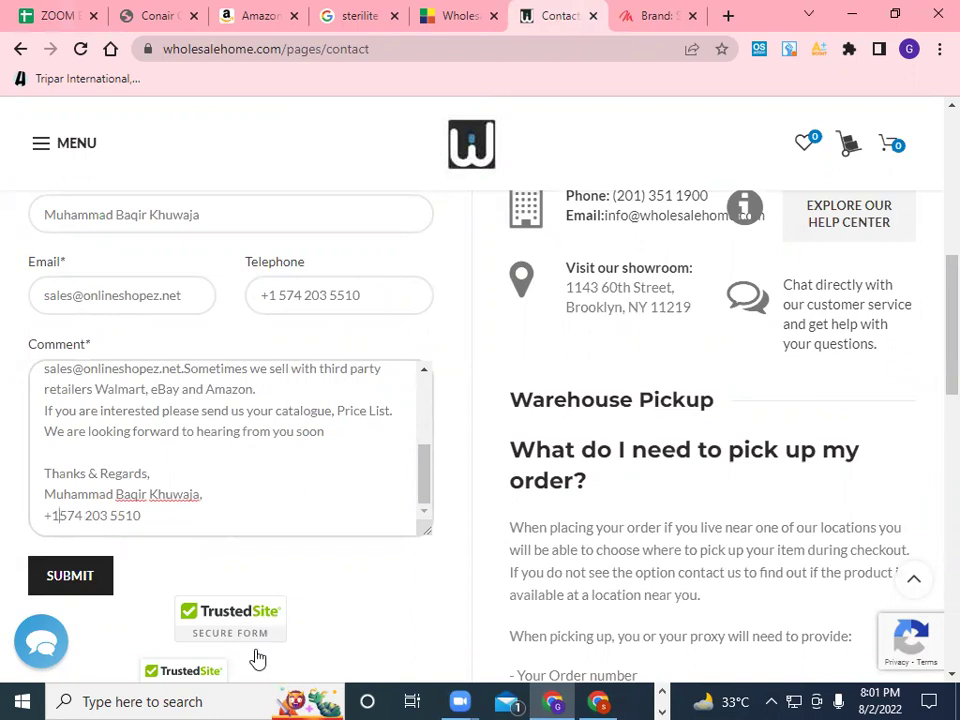
{"action": "left_click", "coordinate": [82, 579]}
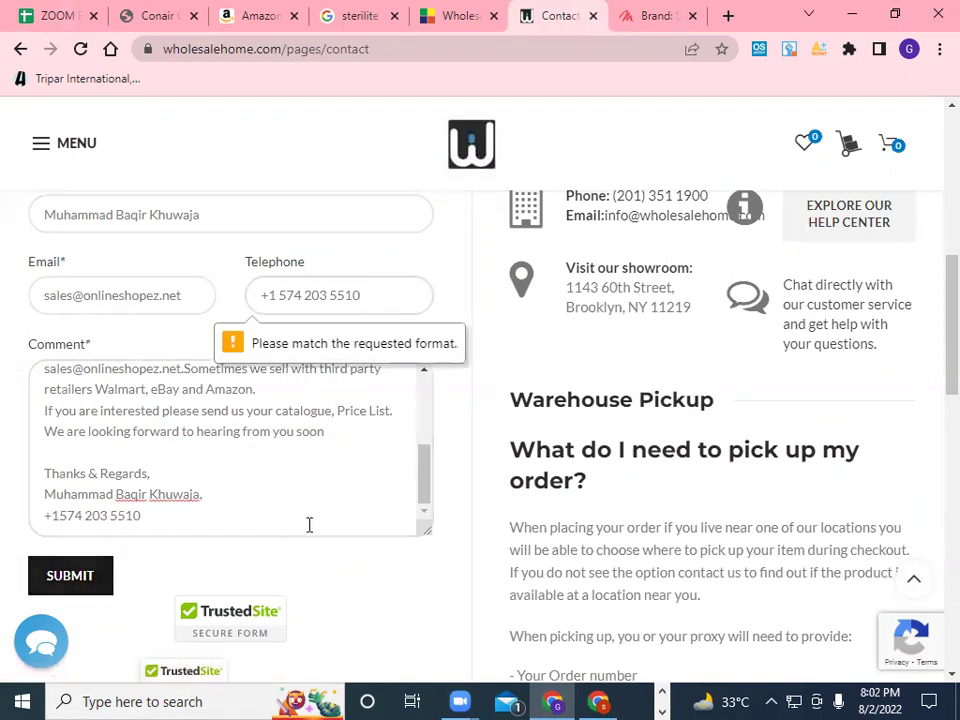
Step: Copy wholesalehome.com's contact e-mail, together with the showroom address below it, from the Contact Us section
{"action": "scroll", "coordinate": [315, 523], "scroll_direction": "up", "scroll_amount": 2}
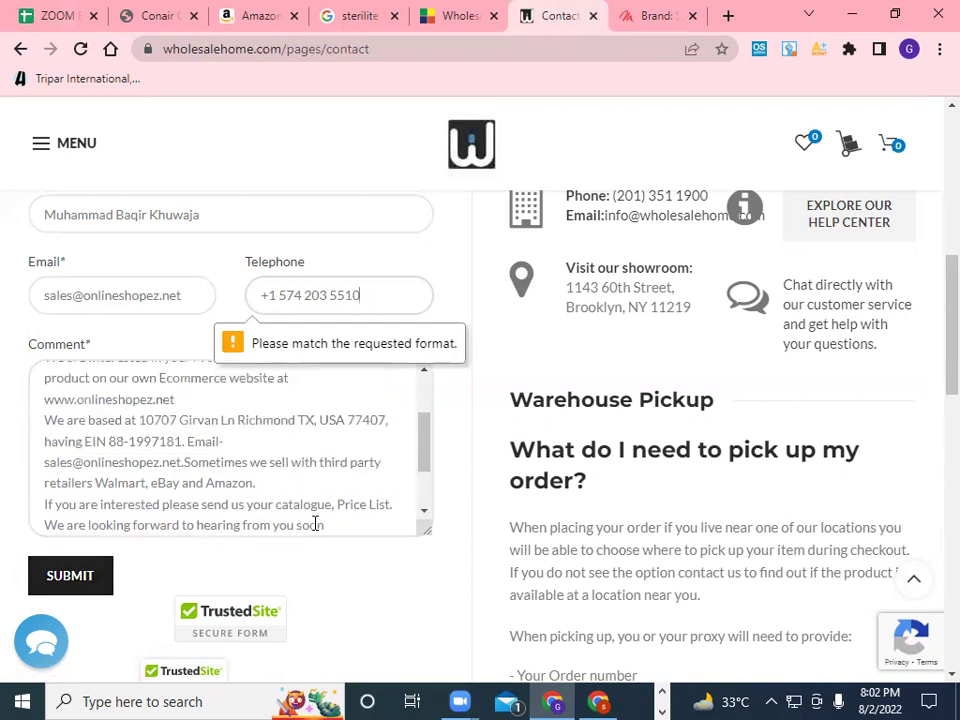
{"action": "scroll", "coordinate": [315, 523], "scroll_direction": "up", "scroll_amount": 3}
{"action": "scroll", "coordinate": [613, 426], "scroll_direction": "up", "scroll_amount": 2}
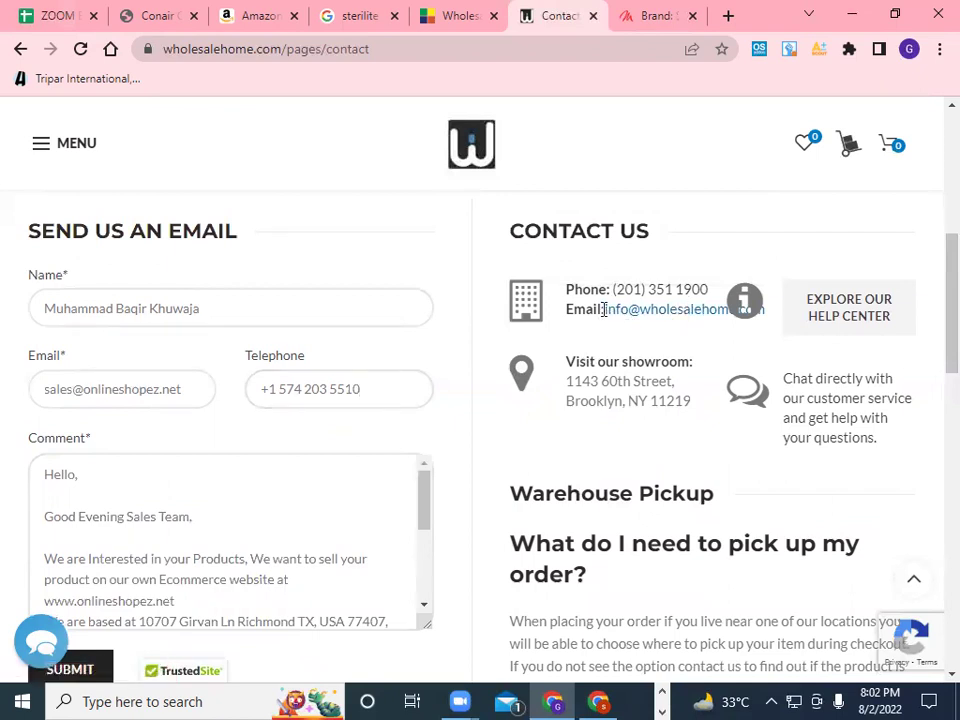
{"action": "left_click_drag", "start_coordinate": [603, 309], "coordinate": [711, 313]}
{"action": "right_click", "coordinate": [711, 313]}
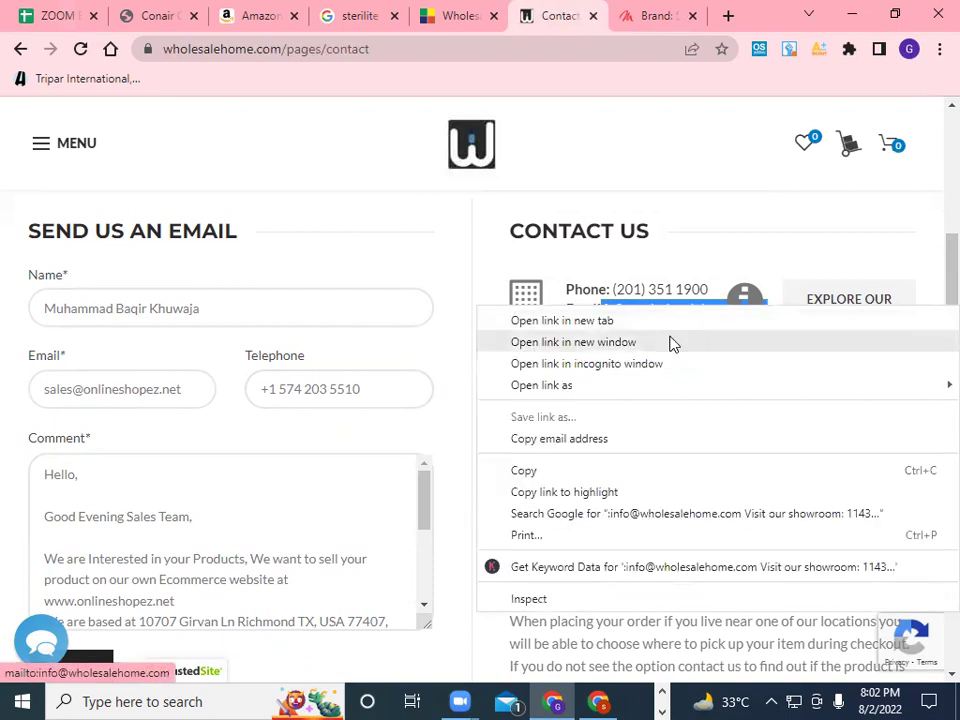
{"action": "left_click", "coordinate": [645, 473]}
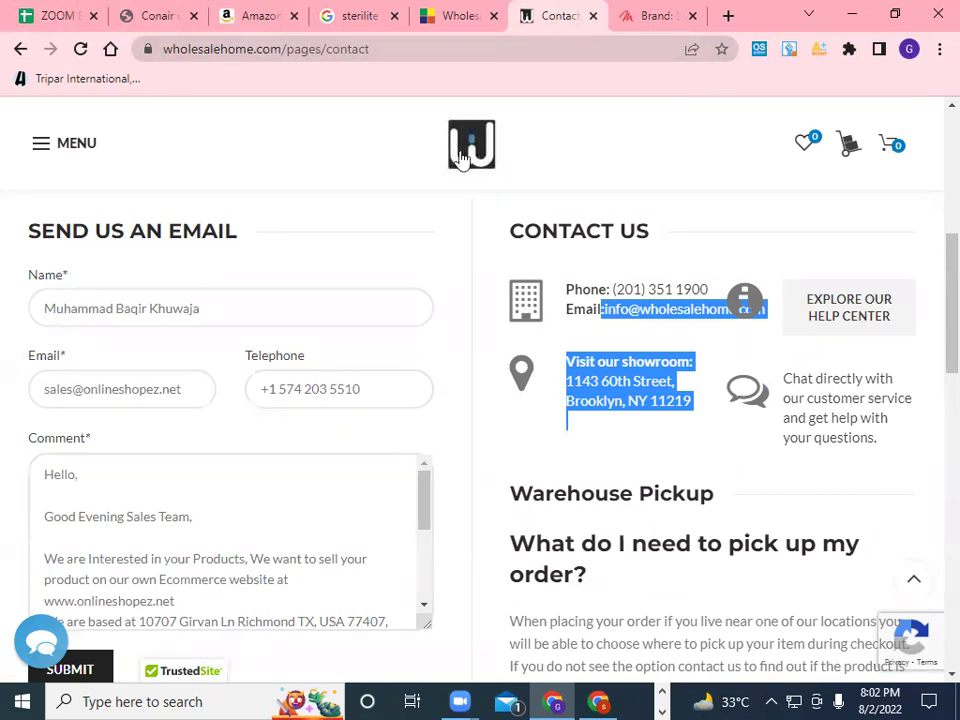
Step: Switch to Gmail, start a new message and paste the copied contact details as recipients
{"action": "left_click", "coordinate": [619, 701]}
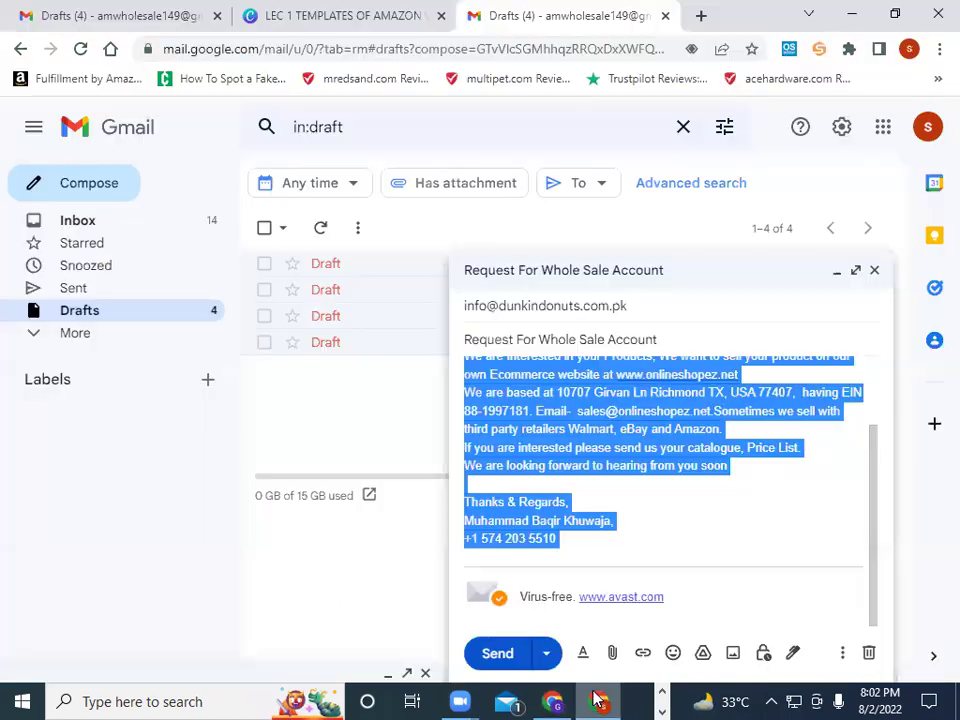
{"action": "left_click", "coordinate": [87, 191]}
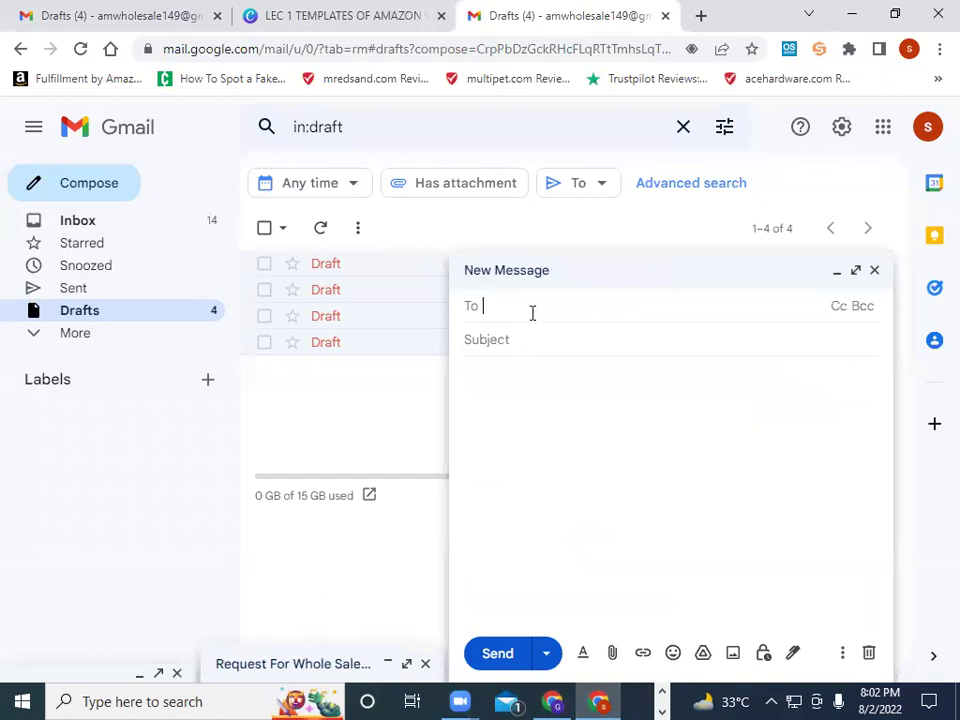
{"action": "right_click", "coordinate": [538, 314]}
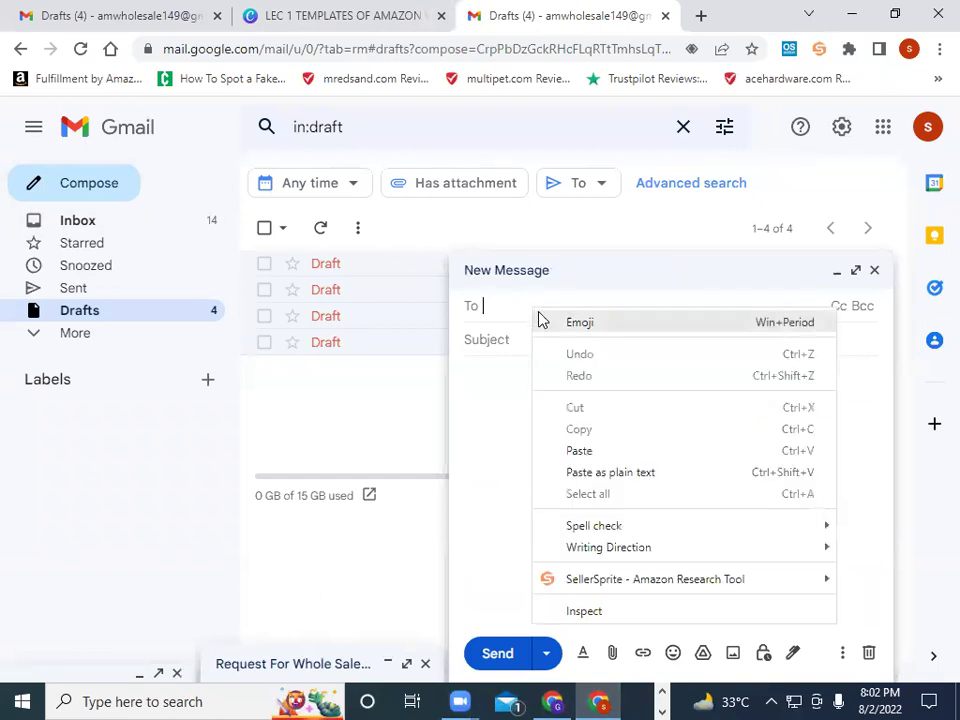
{"action": "left_click", "coordinate": [604, 448]}
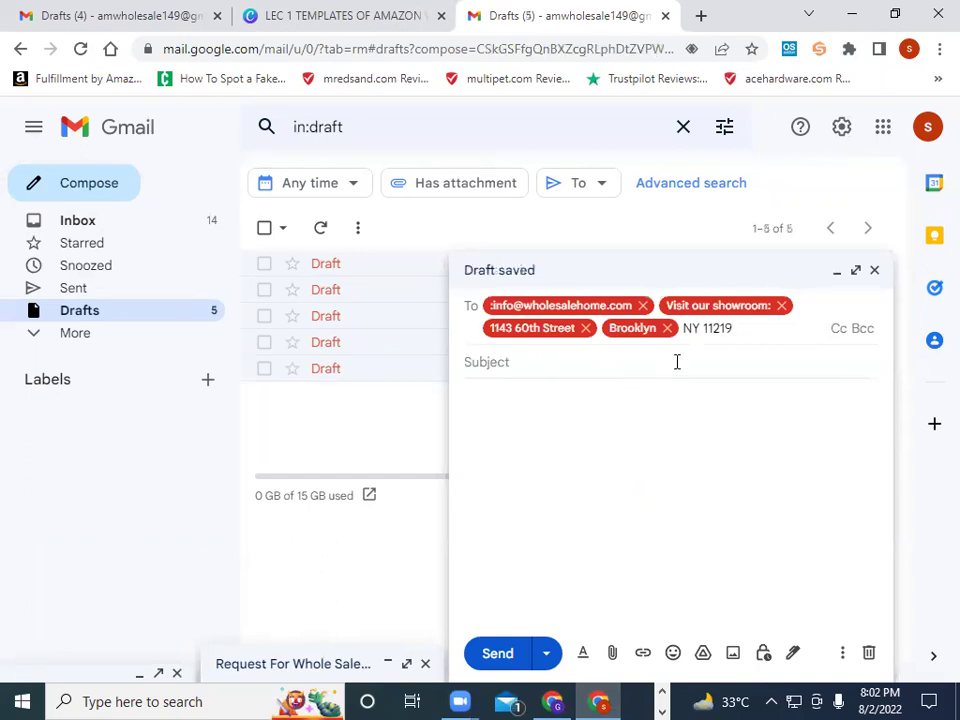
Step: Remove the showroom label and street address entries from the recipients, keeping only the company's contact e-mail
{"action": "key", "text": "BackSpace"}
{"action": "key", "text": "BackSpace"}
{"action": "key", "text": "BackSpace"}
{"action": "key", "text": "BackSpace"}
{"action": "key", "text": "BackSpace"}
{"action": "key", "text": "BackSpace"}
{"action": "key", "text": "BackSpace"}
{"action": "key", "text": "BackSpace"}
{"action": "key", "text": "BackSpace"}
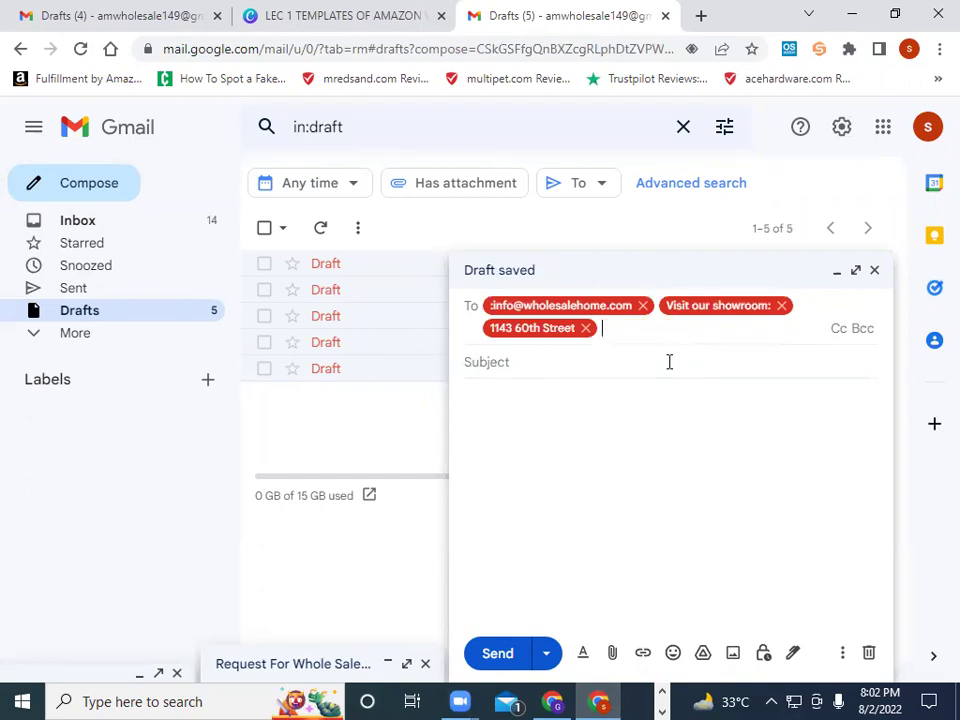
{"action": "key", "text": "BackSpace"}
{"action": "key", "text": "BackSpace"}
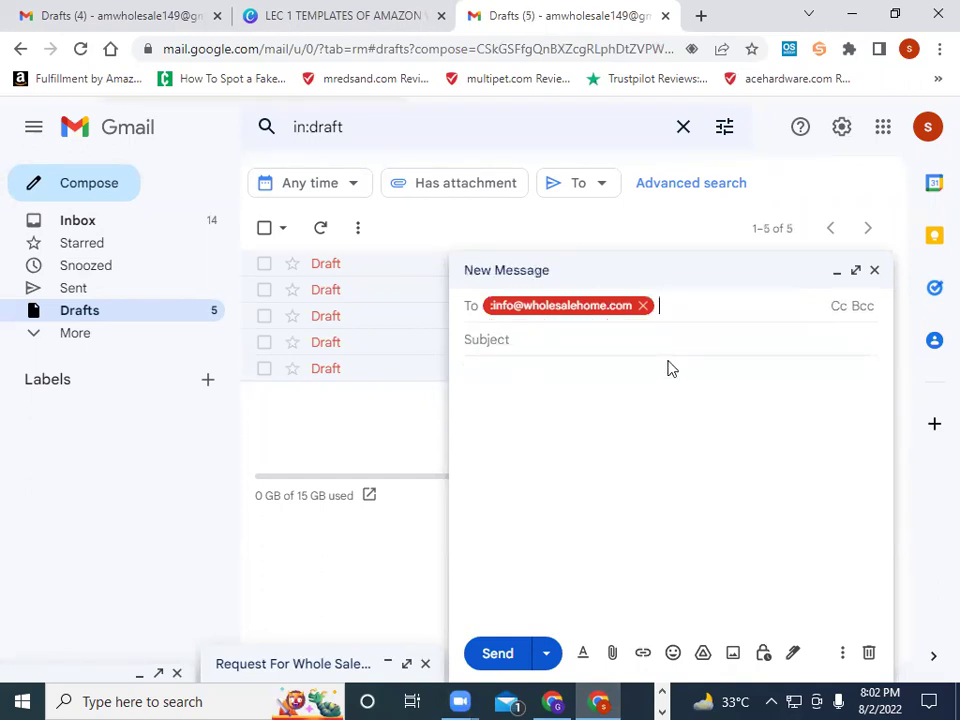
Step: Enter "Request For Approval" as the message's subject and move to the message body
{"action": "left_click", "coordinate": [565, 334]}
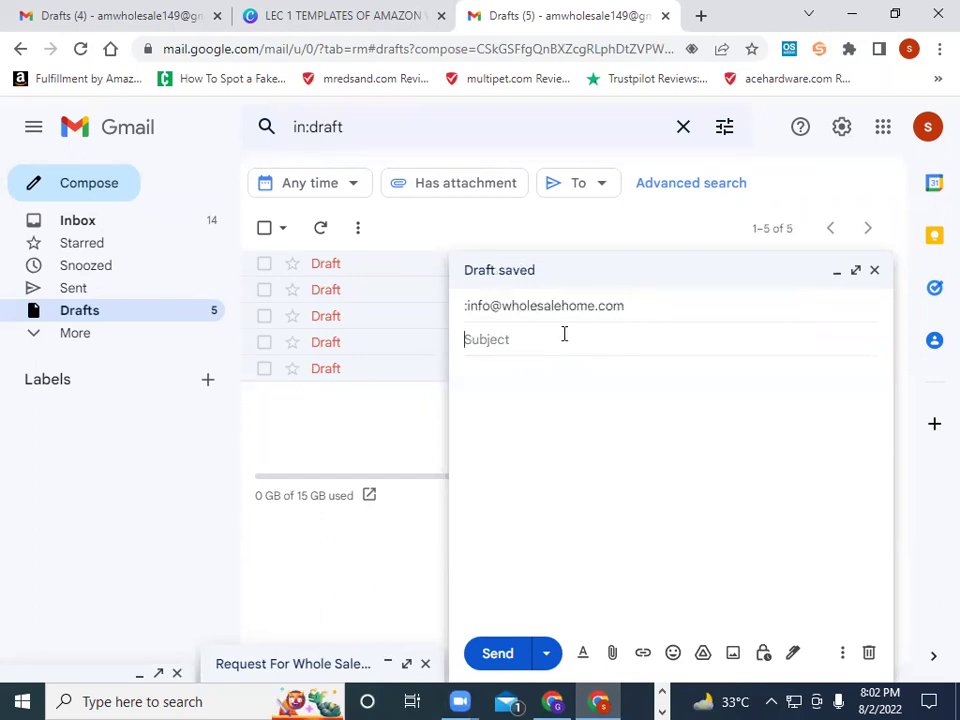
{"action": "type", "text": "Req"}
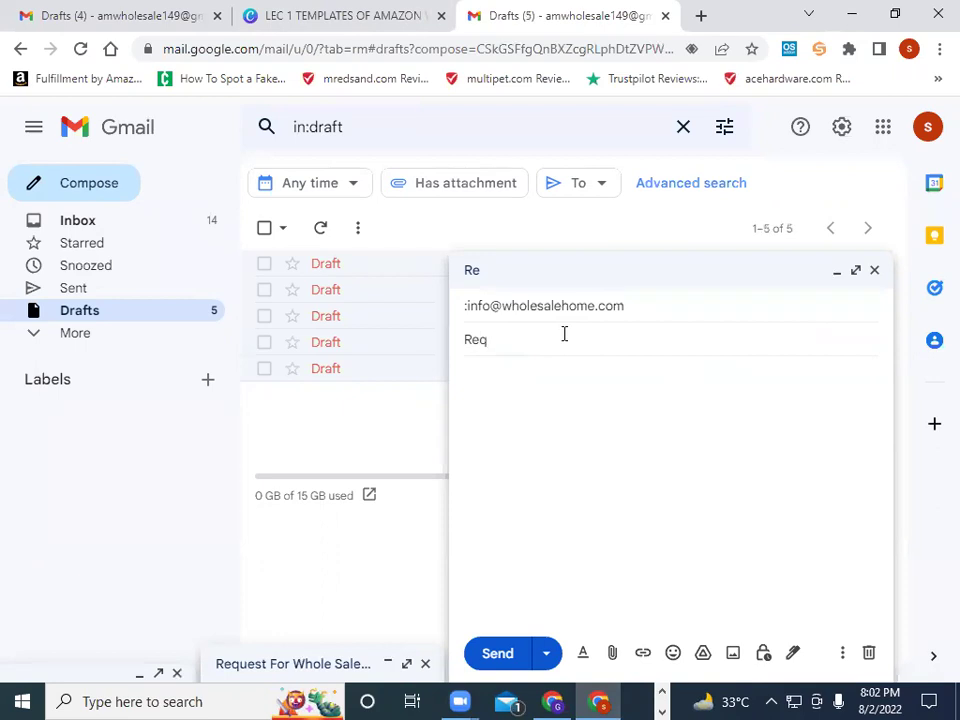
{"action": "type", "text": "uest For Approval"}
{"action": "left_click", "coordinate": [540, 380]}
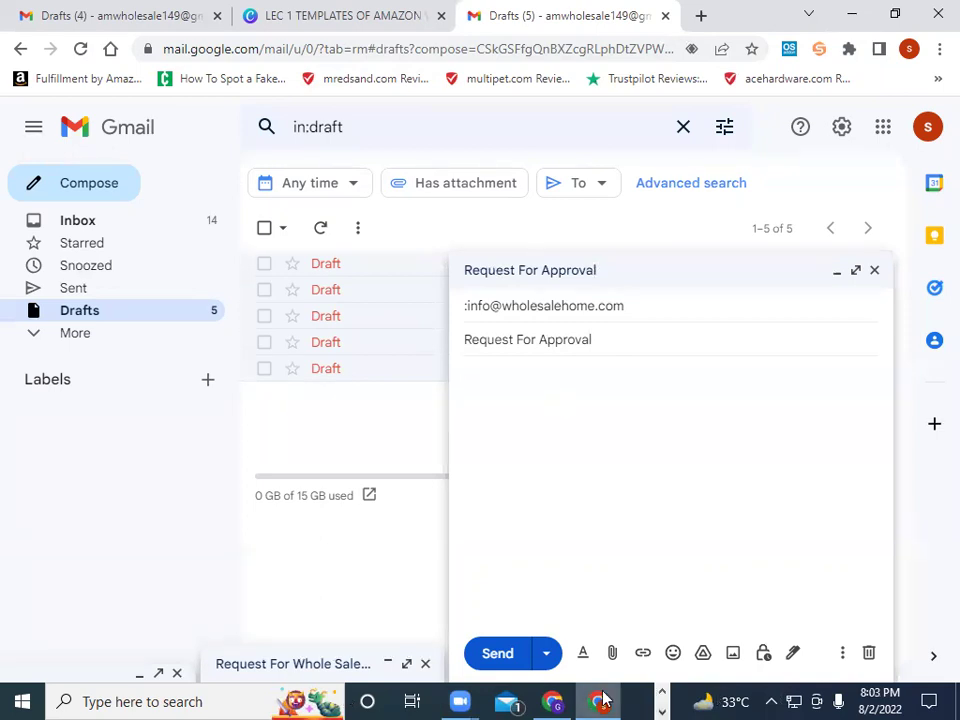
Step: Copy the full EMAIL DRAFT message from the ZOOM BATCH 2 spreadsheet into the Gmail message body and try to send it
{"action": "left_click", "coordinate": [545, 700]}
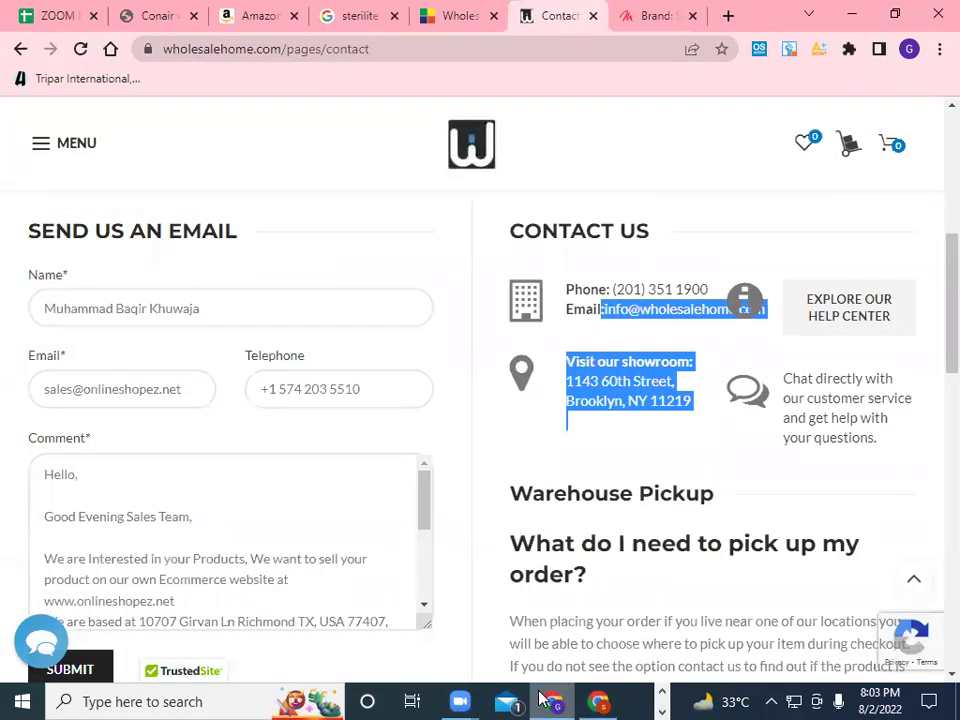
{"action": "left_click", "coordinate": [70, 17]}
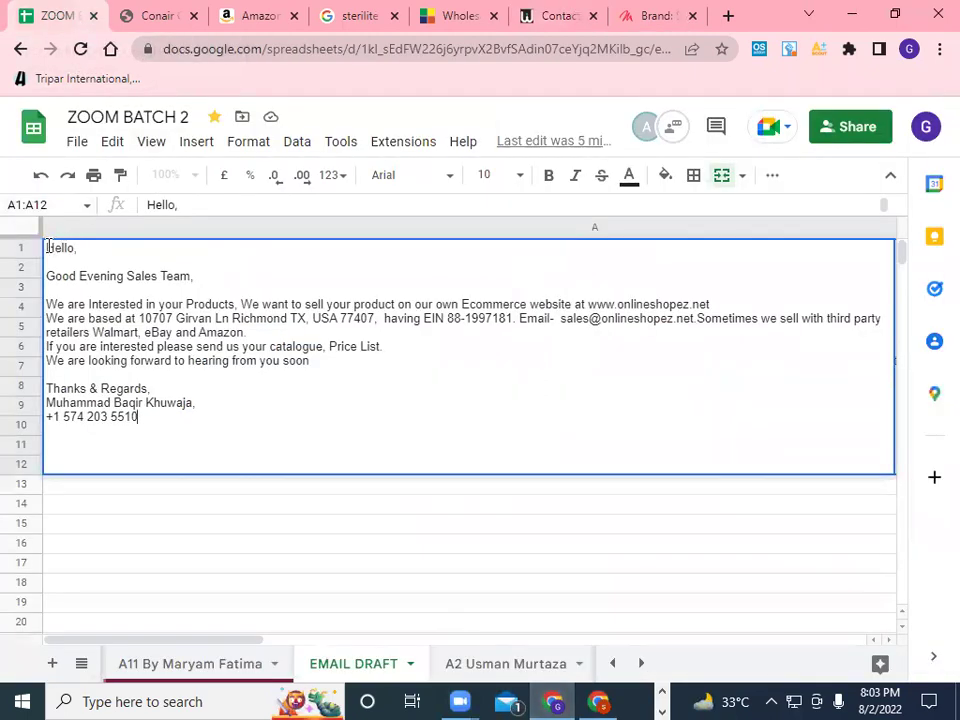
{"action": "left_click_drag", "start_coordinate": [45, 248], "coordinate": [146, 418]}
{"action": "key", "text": "ctrl+c"}
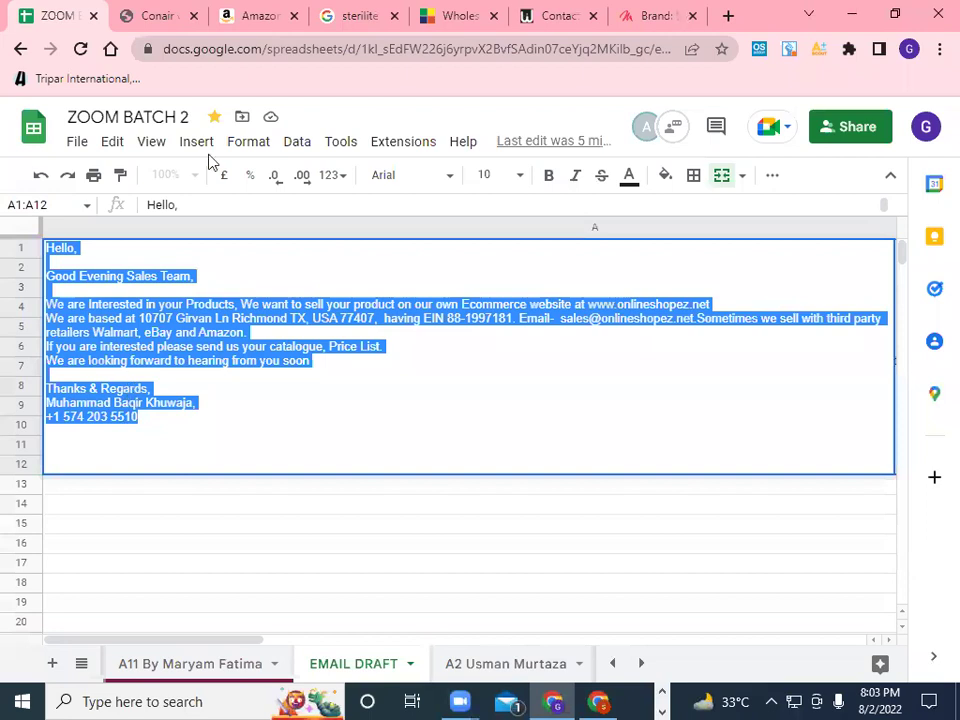
{"action": "left_click", "coordinate": [572, 20]}
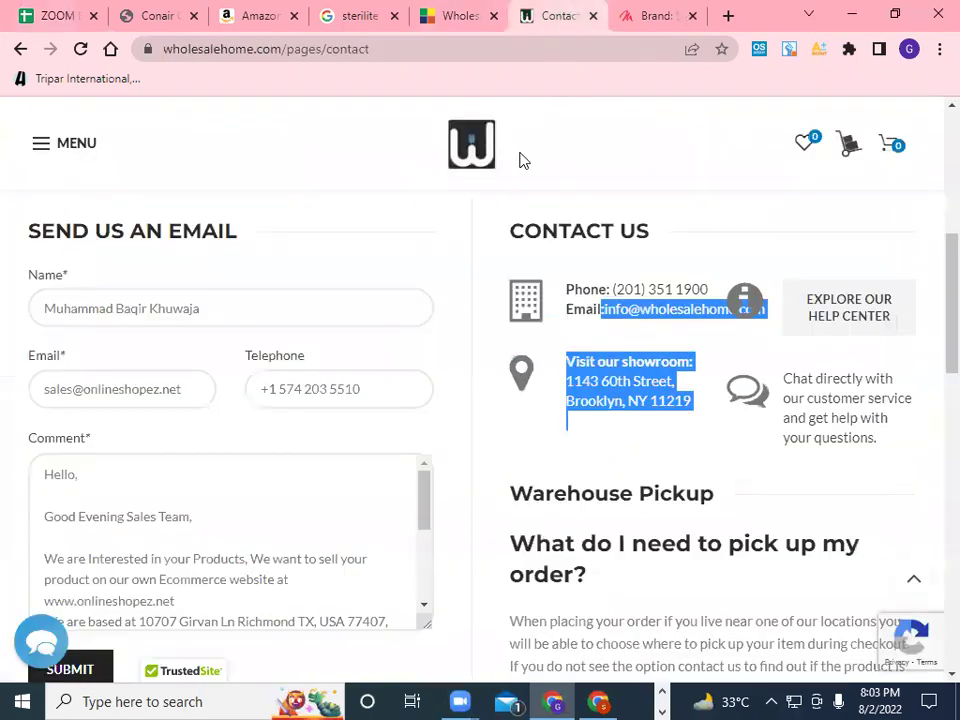
{"action": "left_click", "coordinate": [598, 701]}
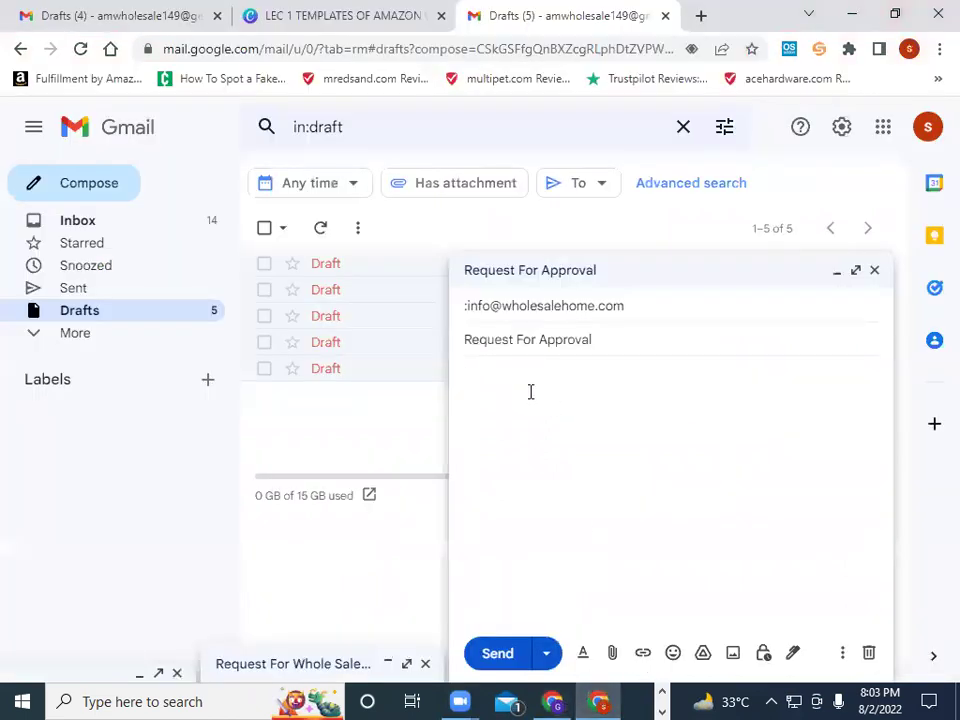
{"action": "key", "text": "ctrl+v"}
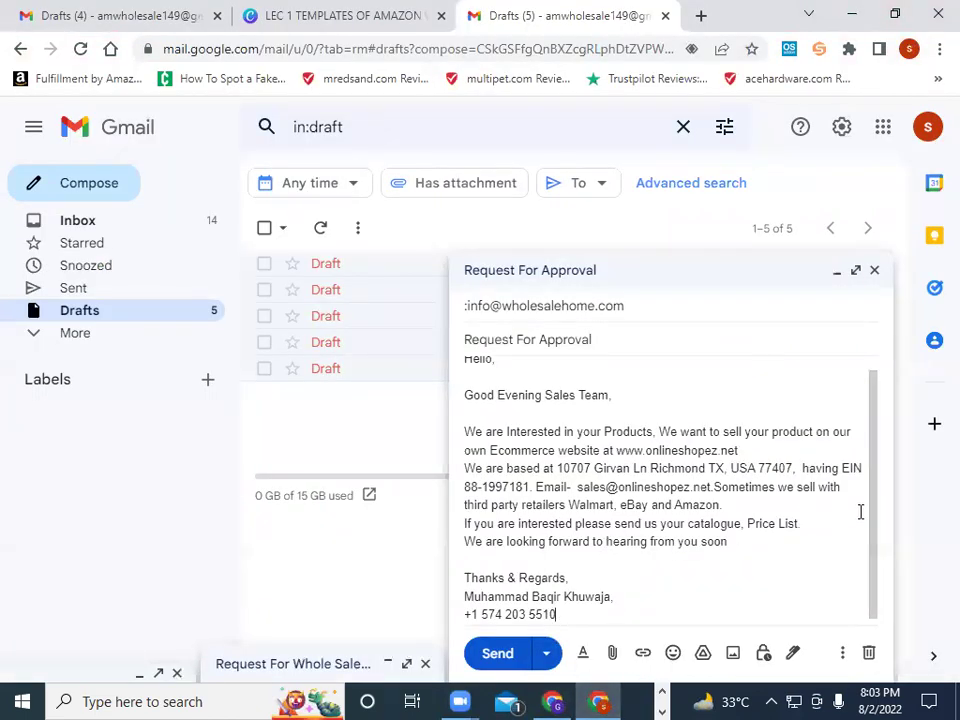
{"action": "left_click", "coordinate": [490, 655]}
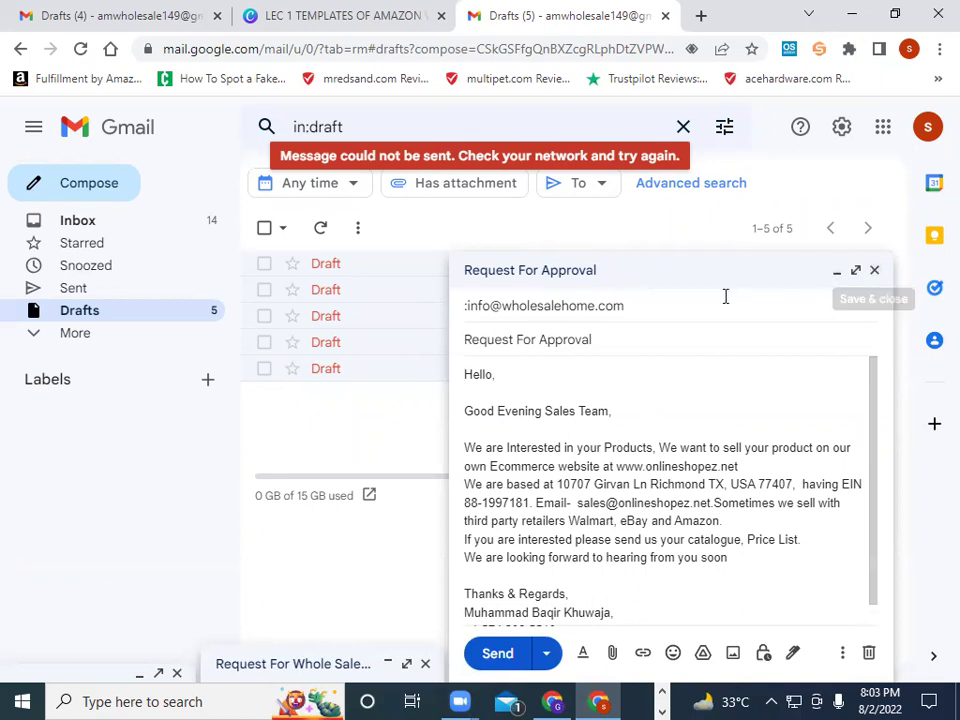
Step: Remove the leading colon from the recipient's e-mail address and send the message
{"action": "left_click", "coordinate": [470, 306]}
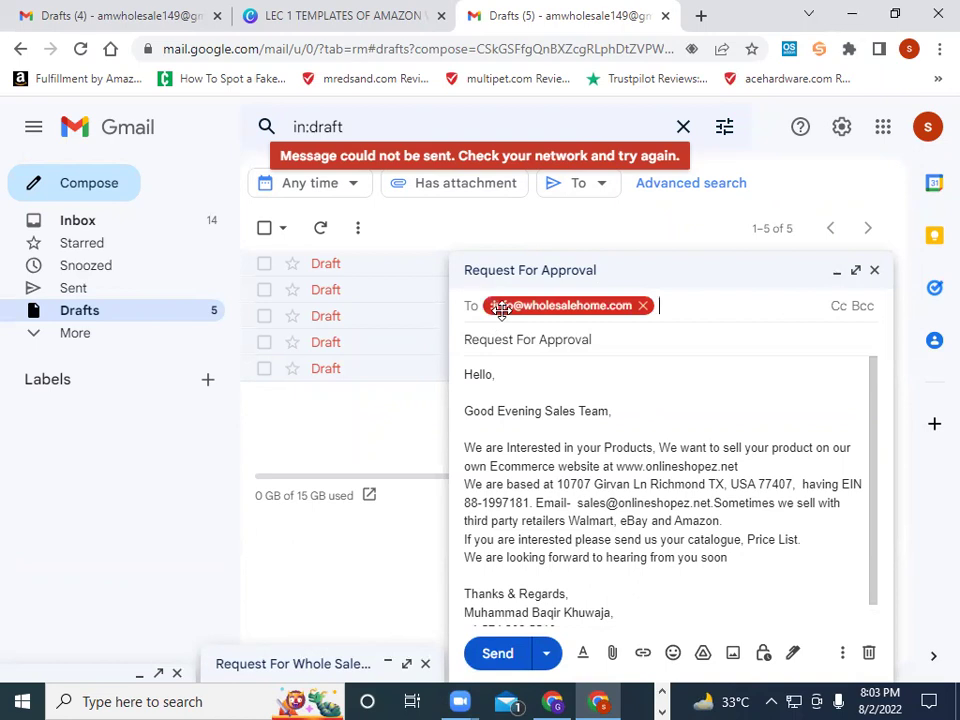
{"action": "double_click", "coordinate": [487, 305]}
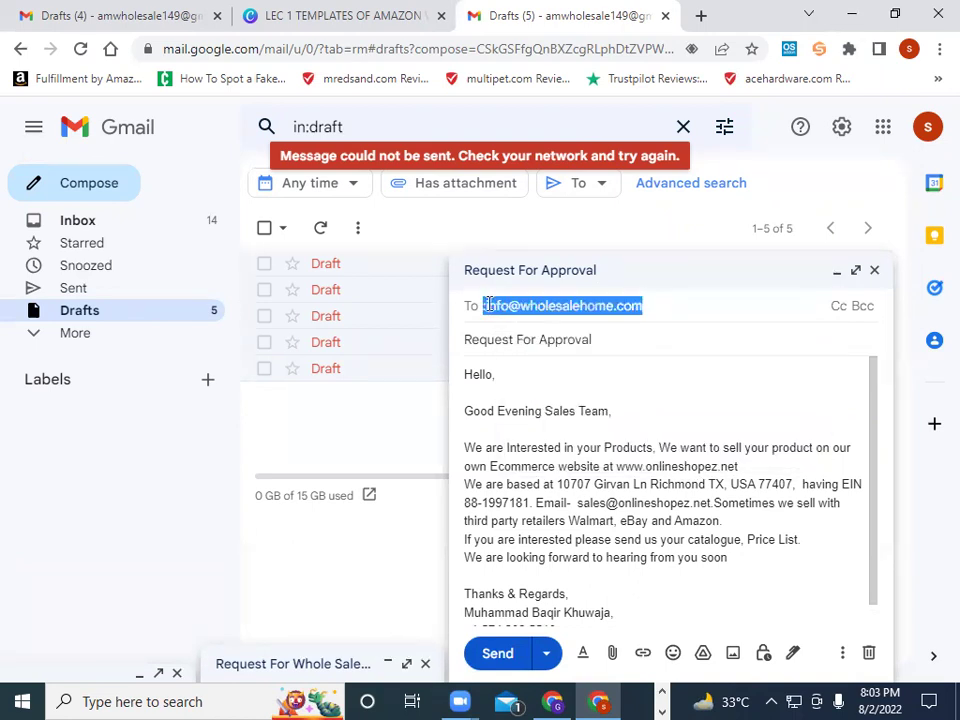
{"action": "left_click", "coordinate": [486, 307]}
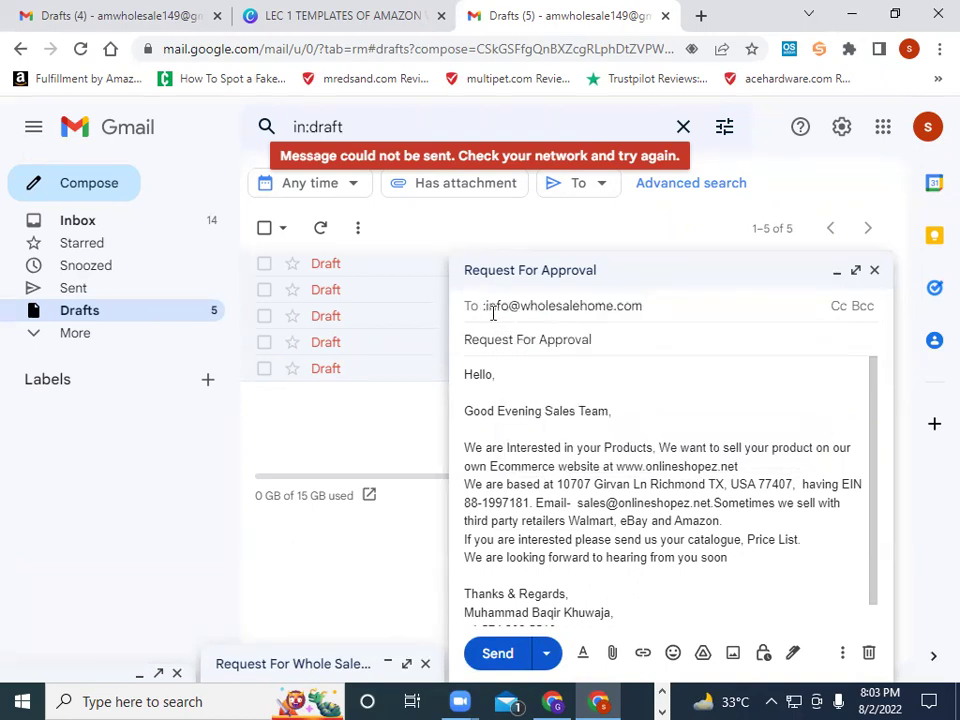
{"action": "key", "text": "BackSpace"}
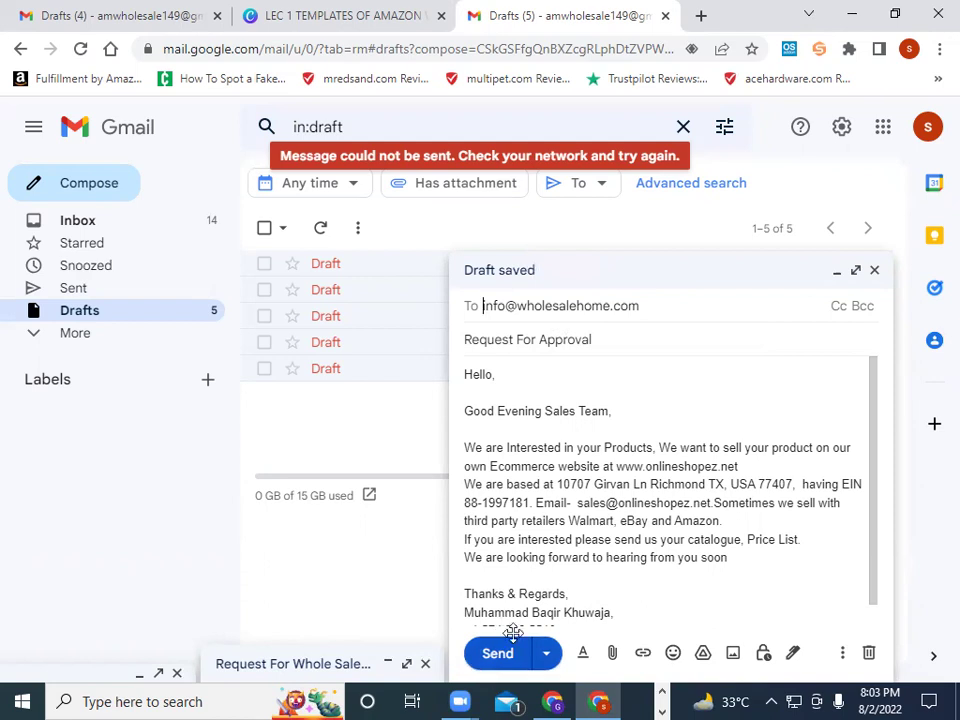
{"action": "left_click", "coordinate": [480, 647]}
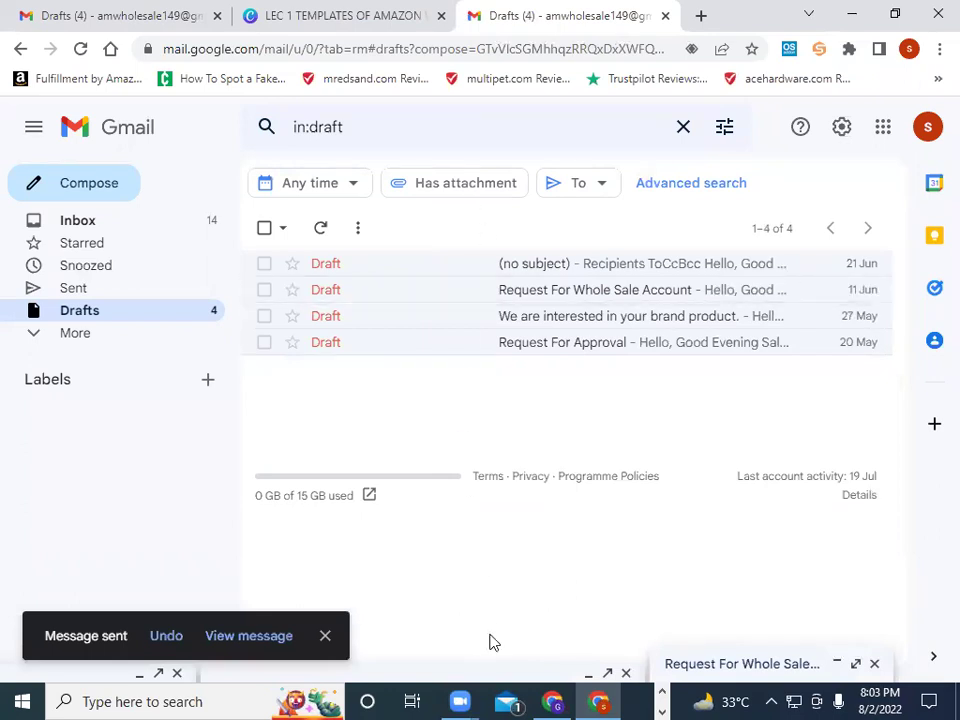
Step: Switch back to the wholesalehome.com contact page and copy its full URL
{"action": "left_click", "coordinate": [548, 701]}
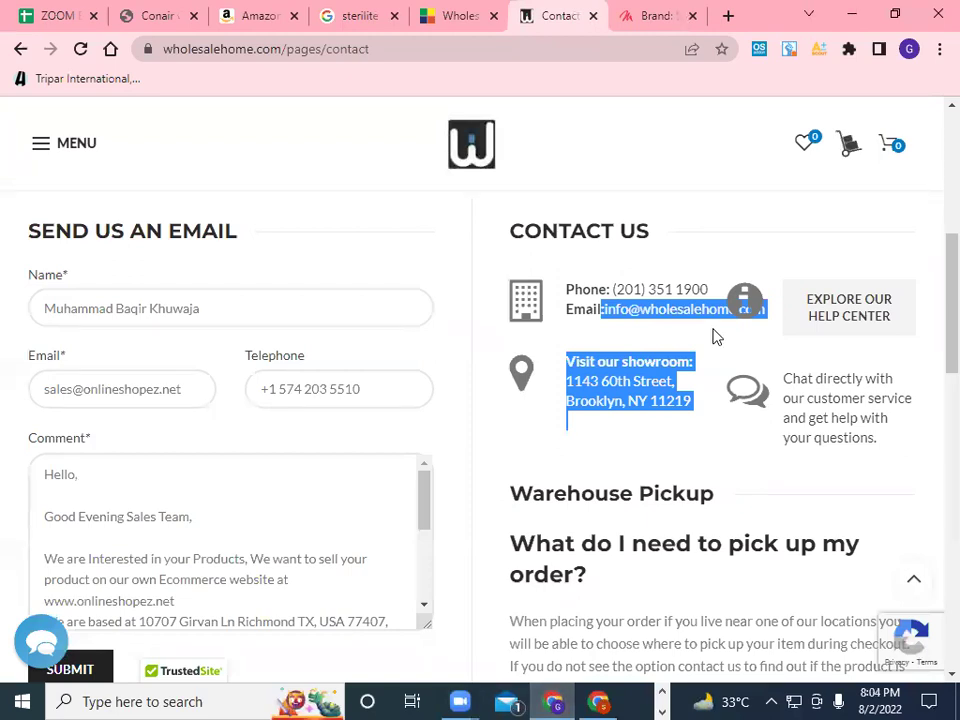
{"action": "left_click", "coordinate": [593, 326]}
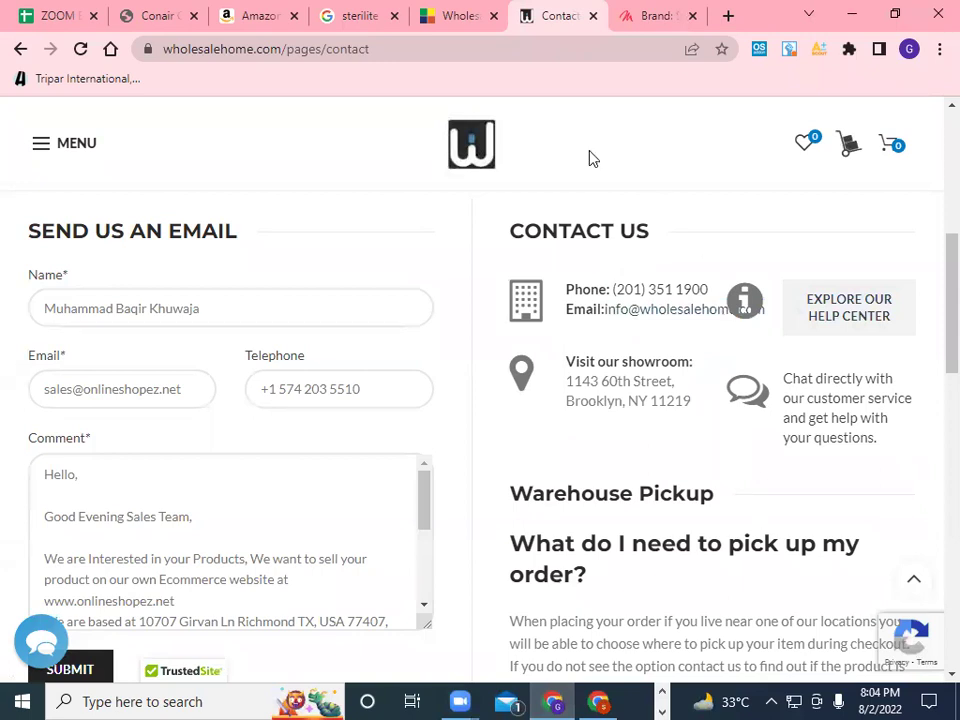
{"action": "left_click", "coordinate": [274, 48]}
{"action": "double_click", "coordinate": [272, 48]}
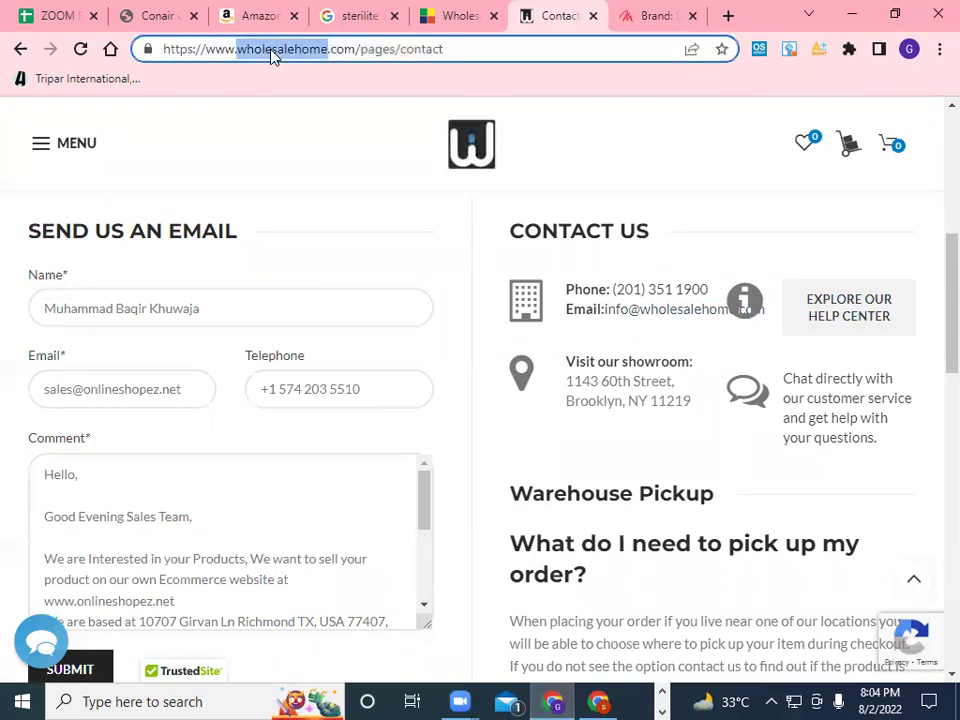
{"action": "left_click", "coordinate": [272, 56]}
{"action": "right_click", "coordinate": [275, 56]}
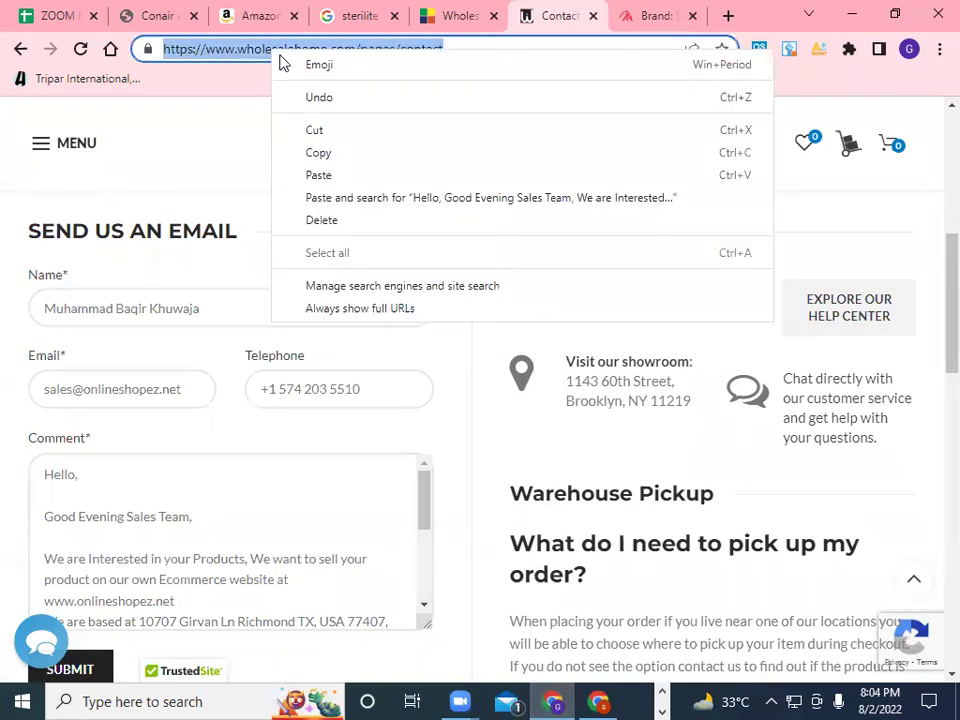
{"action": "left_click", "coordinate": [381, 151]}
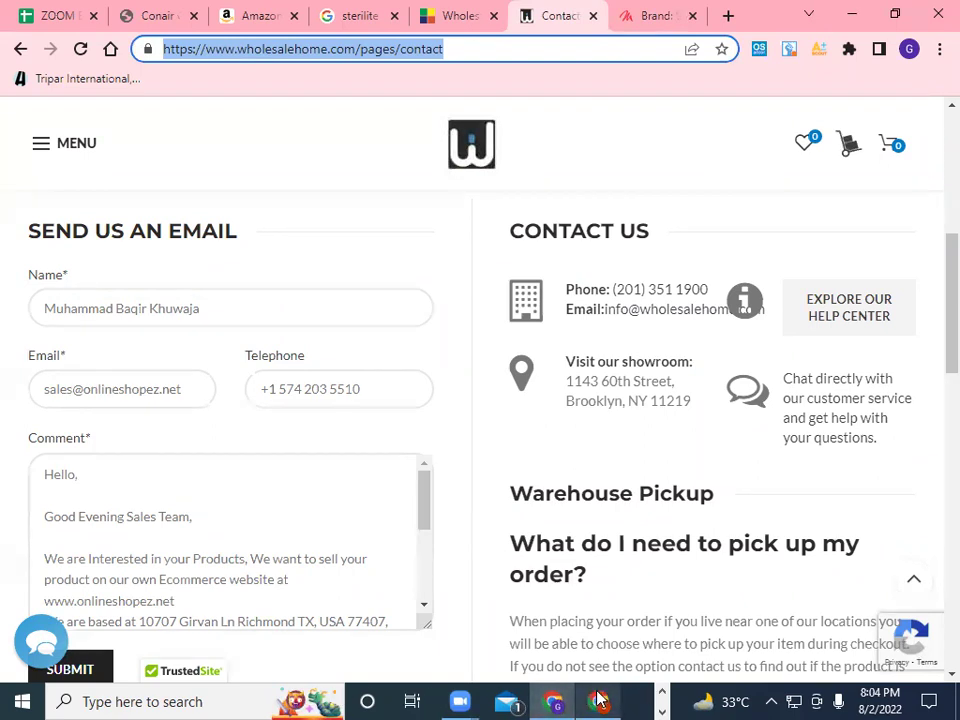
Step: Open the A11 sheet in ZOOM BATCH 2 and enter "Link" in Sterilite's DIS 2 Contact Link cell, G22
{"action": "mouse_move", "coordinate": [598, 701]}
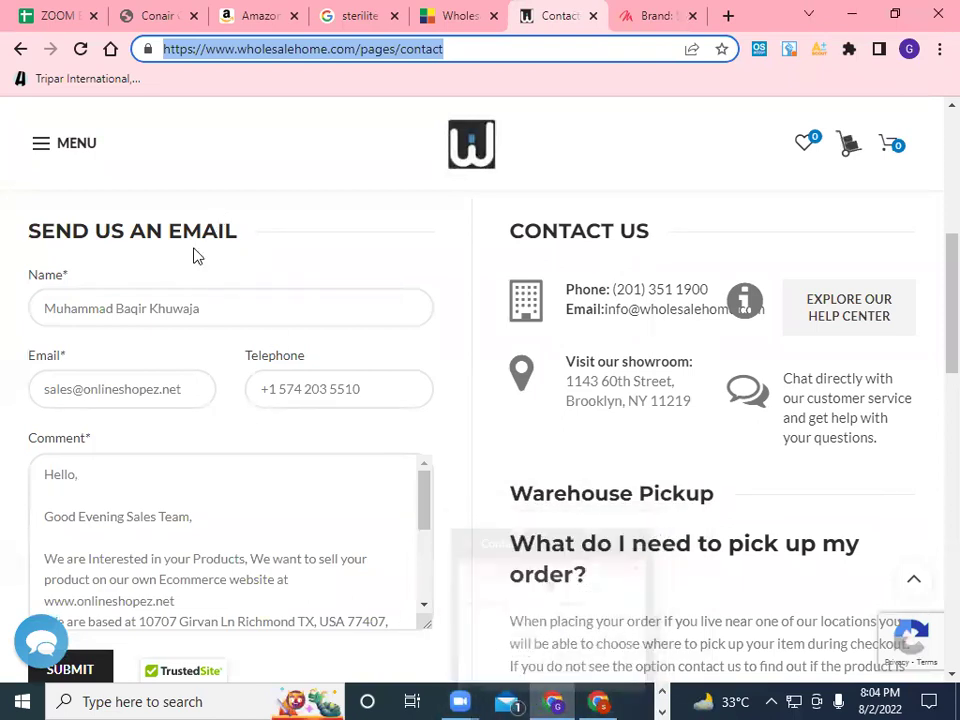
{"action": "left_click", "coordinate": [57, 20]}
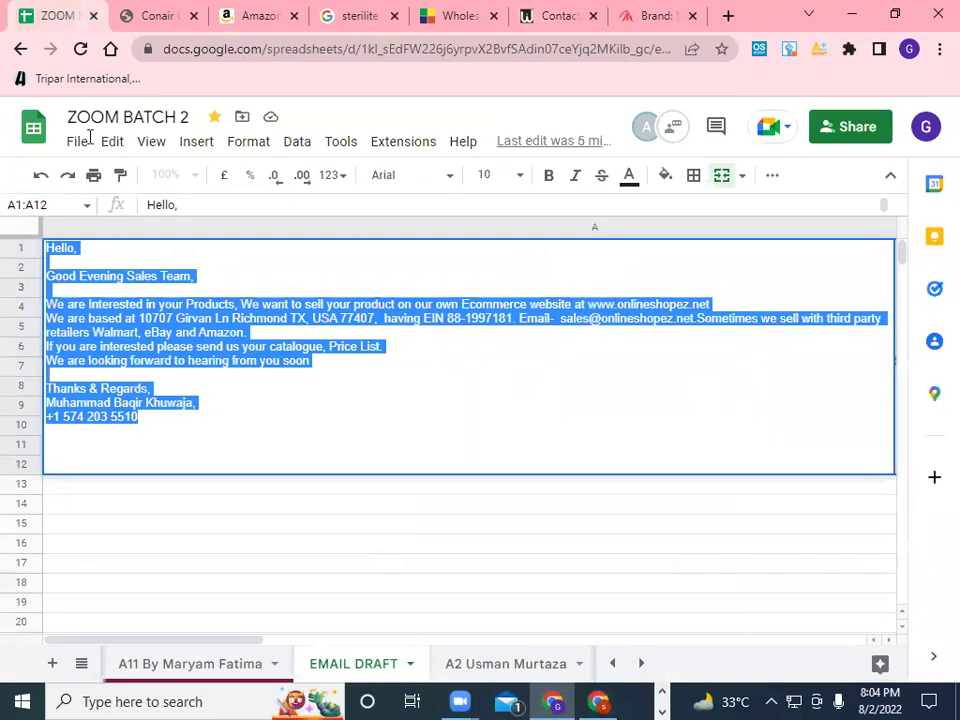
{"action": "left_click", "coordinate": [127, 657]}
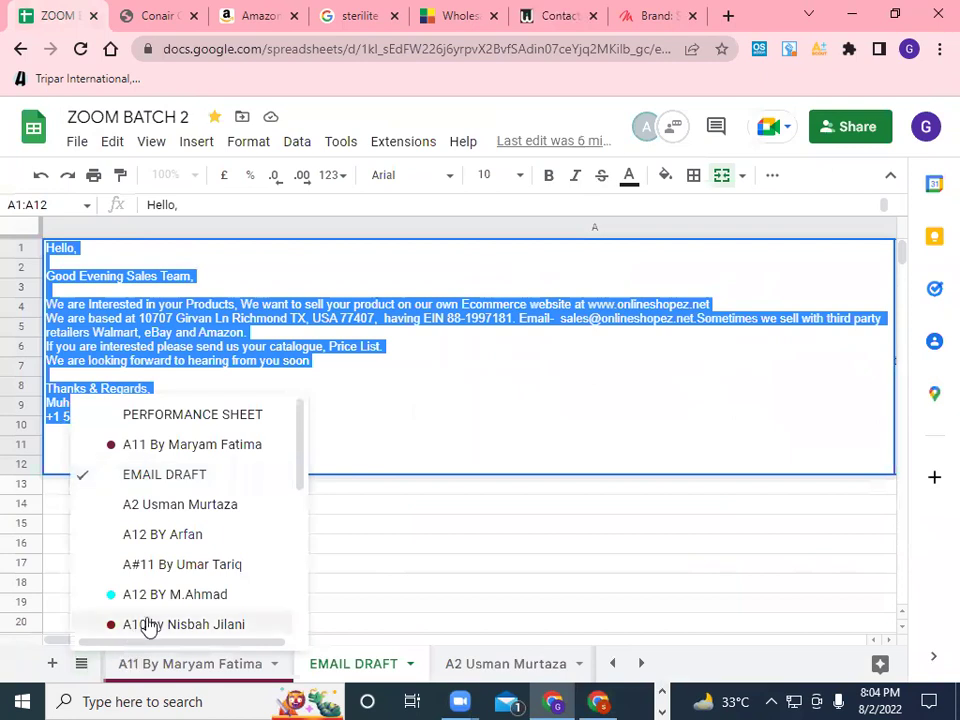
{"action": "left_click", "coordinate": [240, 456]}
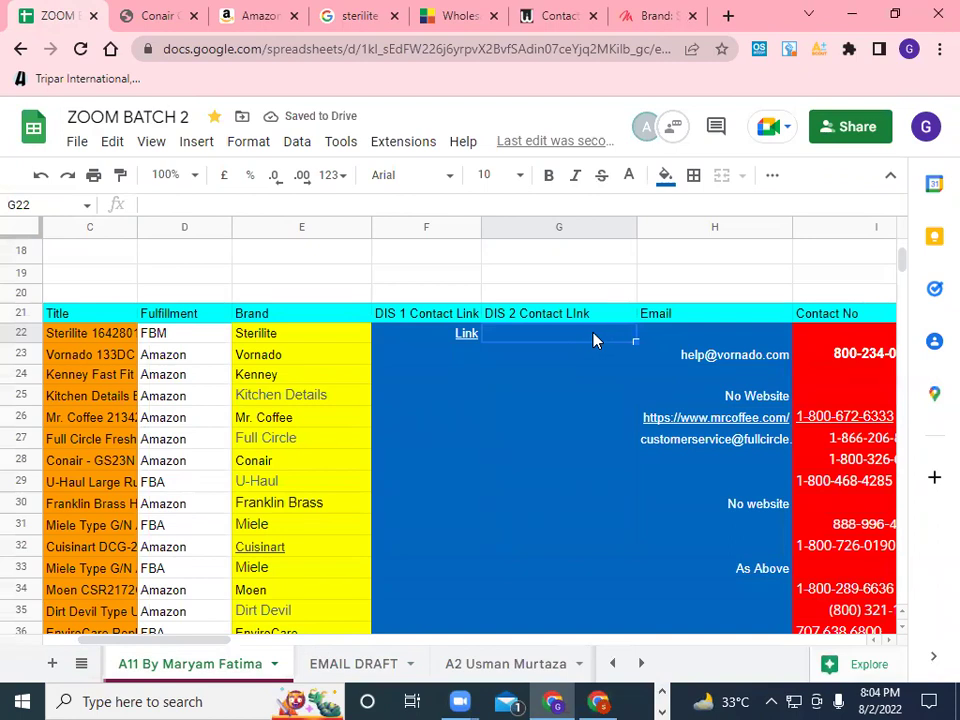
{"action": "type", "text": "Link"}
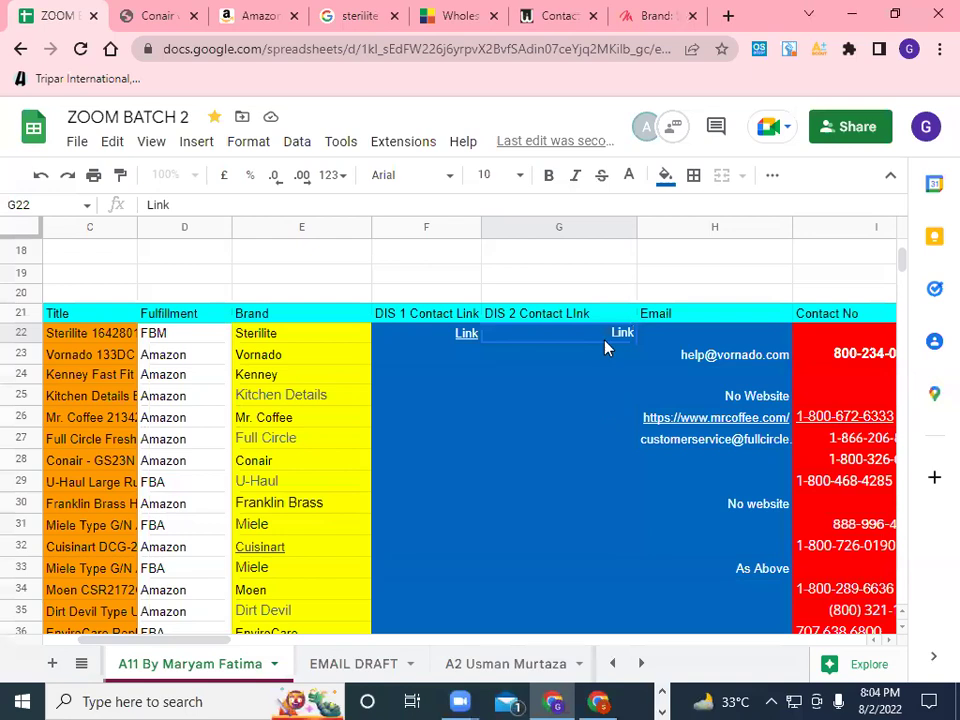
{"action": "key", "text": "Return"}
{"action": "left_click", "coordinate": [619, 332]}
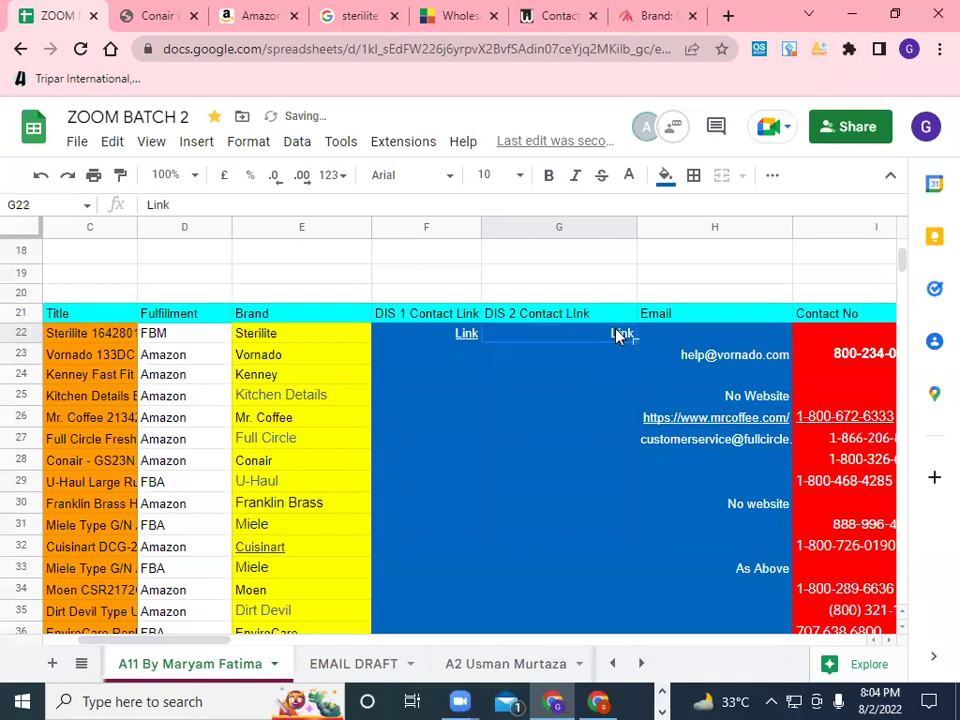
{"action": "right_click", "coordinate": [617, 336]}
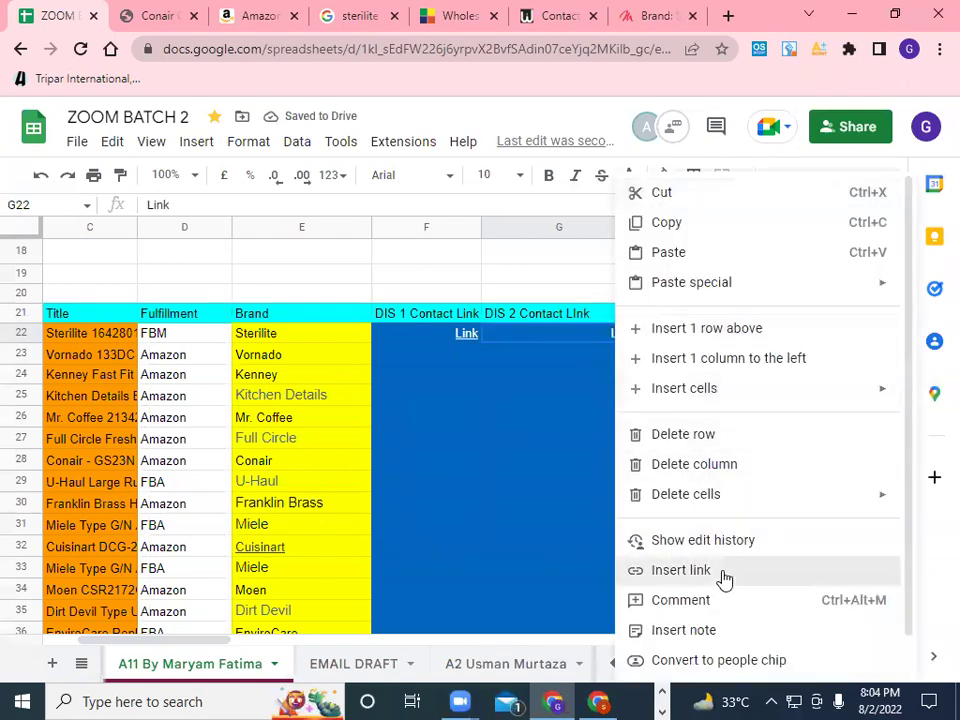
{"action": "left_click", "coordinate": [724, 572]}
{"action": "right_click", "coordinate": [637, 387]}
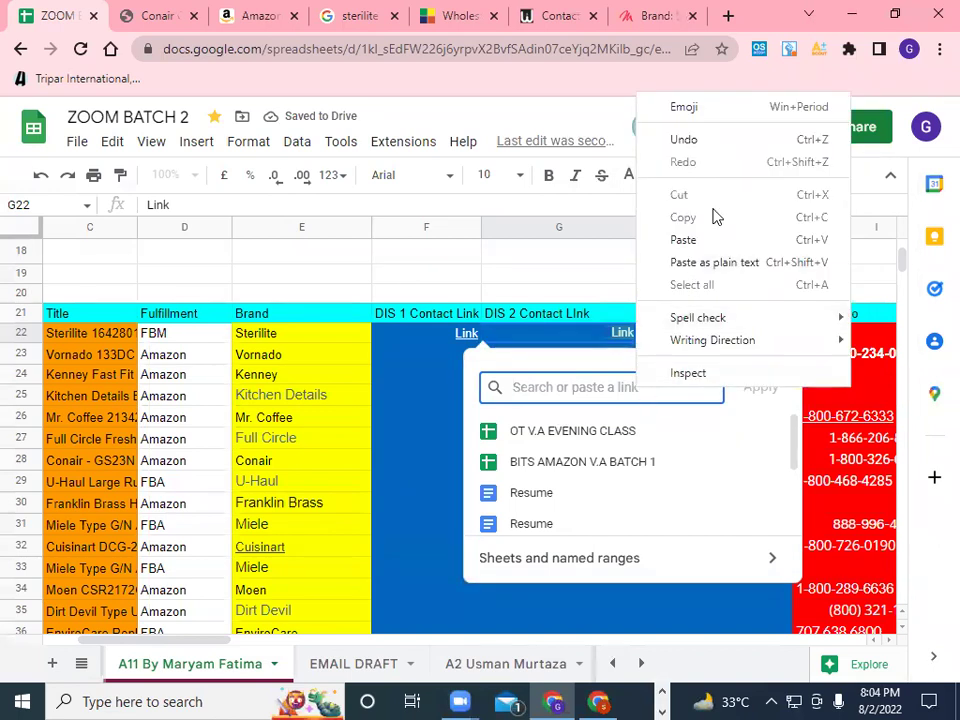
{"action": "left_click", "coordinate": [716, 242]}
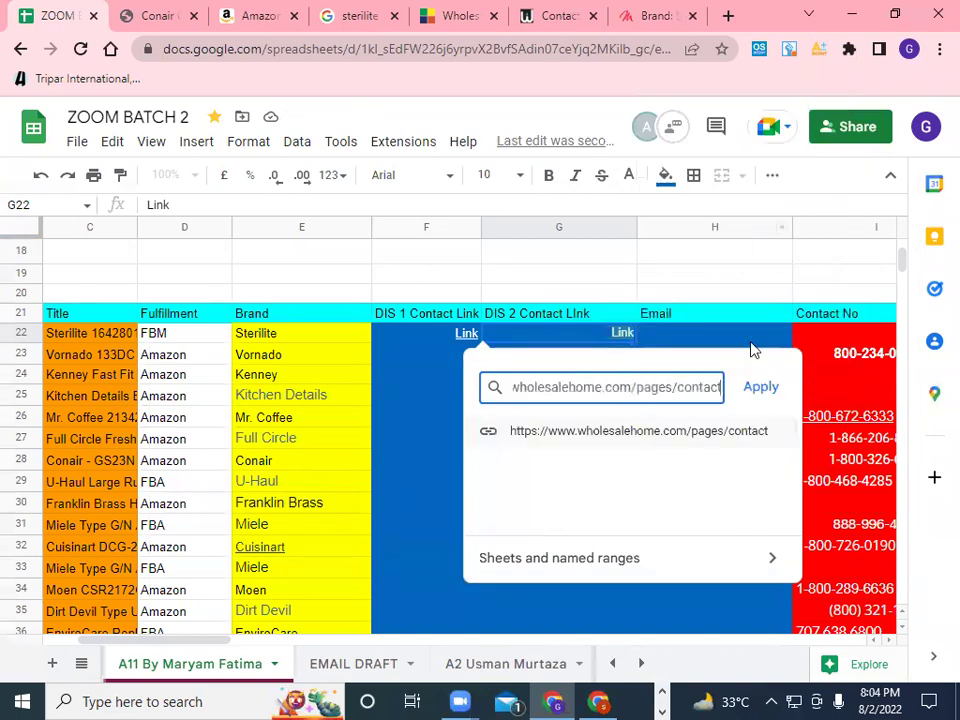
{"action": "left_click", "coordinate": [756, 390]}
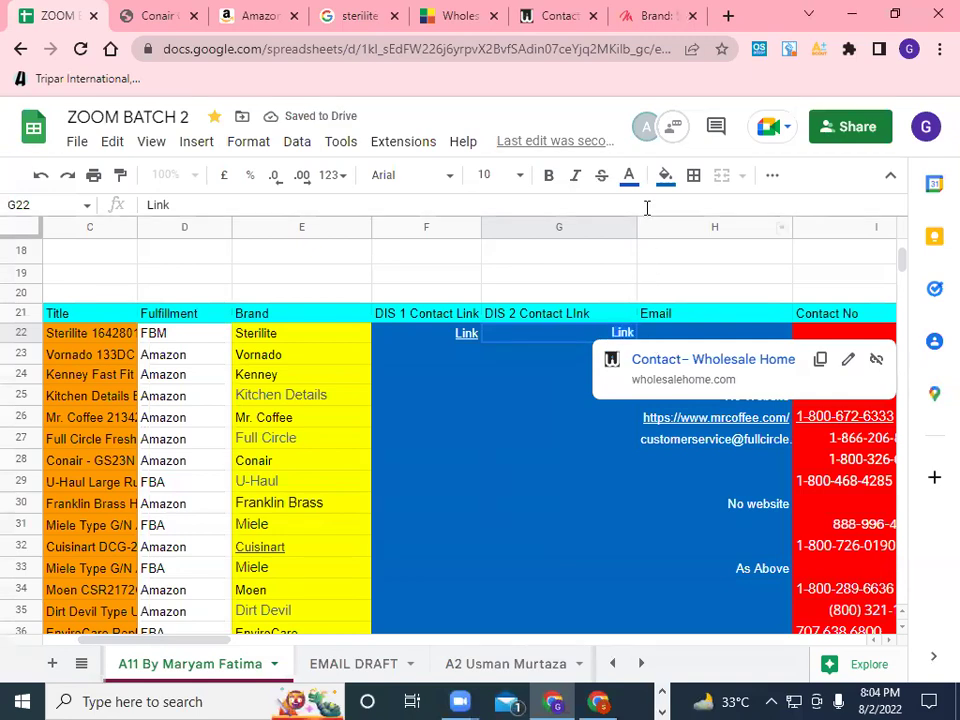
Step: Set the text colour of the wholesalehome.com link in cell G22 to white
{"action": "left_click", "coordinate": [629, 176]}
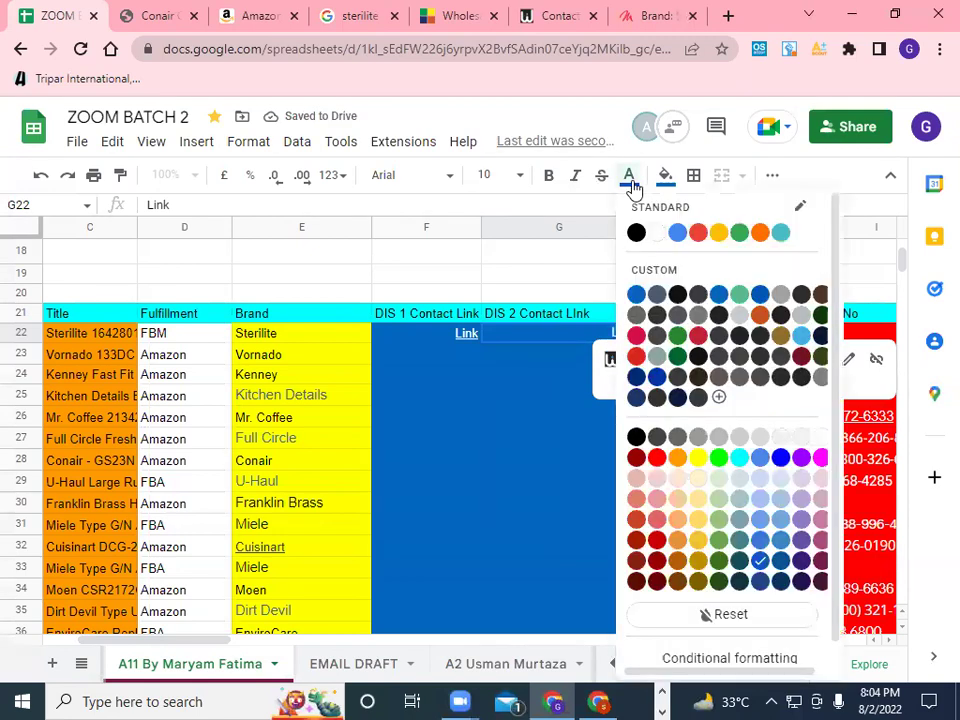
{"action": "left_click", "coordinate": [657, 233]}
{"action": "left_click", "coordinate": [545, 361]}
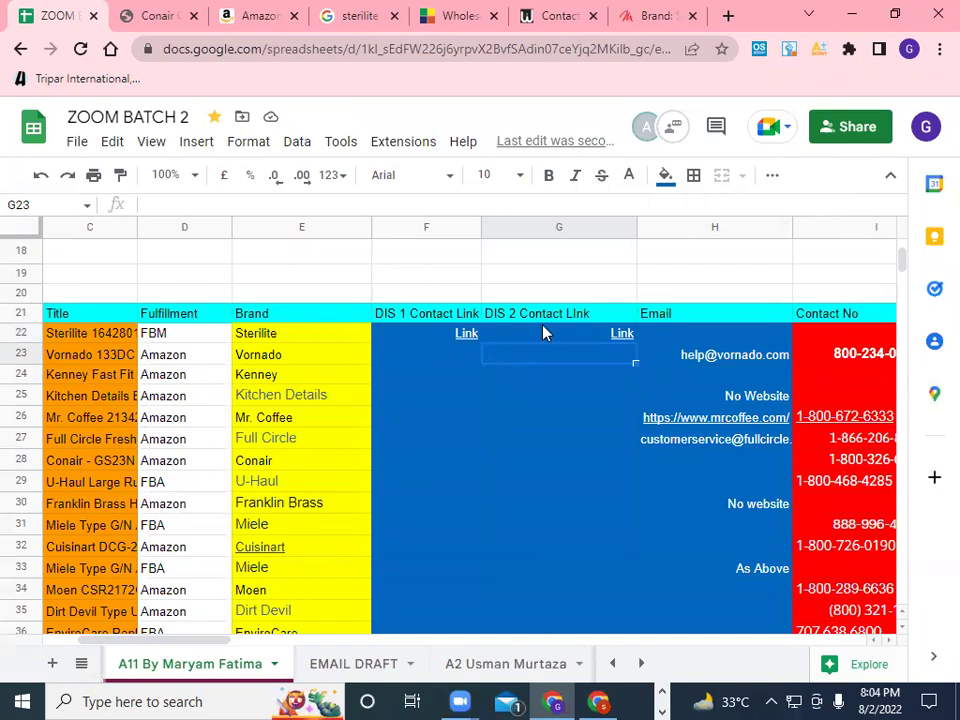
Step: Correct the capitalisation in header cell G21 so that it reads "DIS 2 Contact Link"
{"action": "mouse_move", "coordinate": [548, 333]}
{"action": "scroll", "coordinate": [88, 460], "scroll_direction": "down", "scroll_amount": 1}
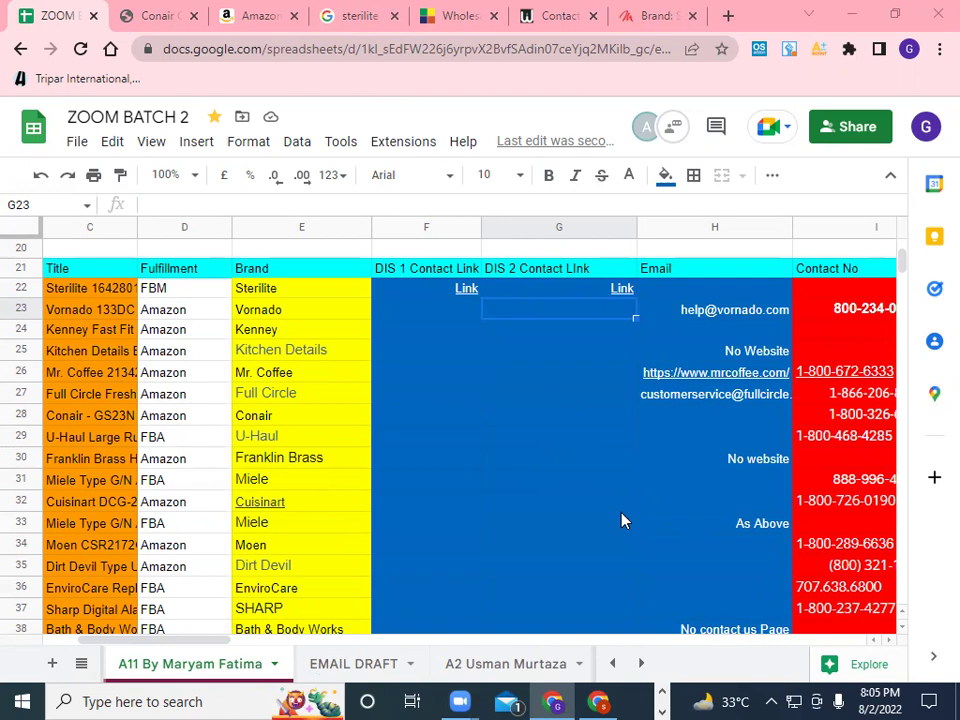
{"action": "double_click", "coordinate": [577, 270]}
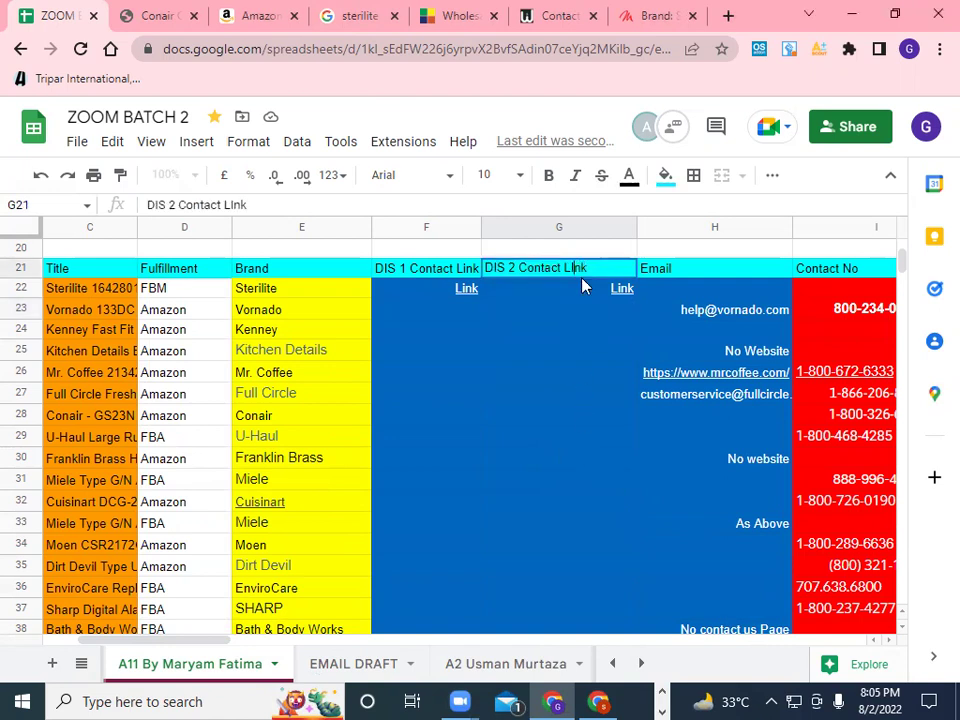
{"action": "key", "text": "BackSpace"}
{"action": "type", "text": "i"}
{"action": "left_click", "coordinate": [567, 311]}
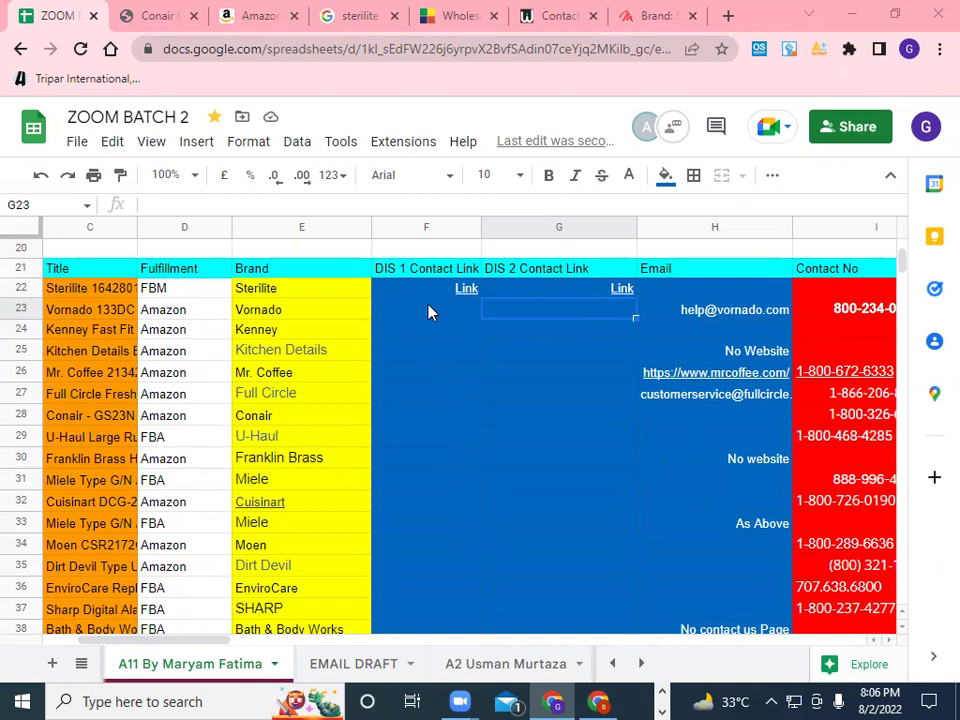
{"action": "mouse_move", "coordinate": [555, 310]}
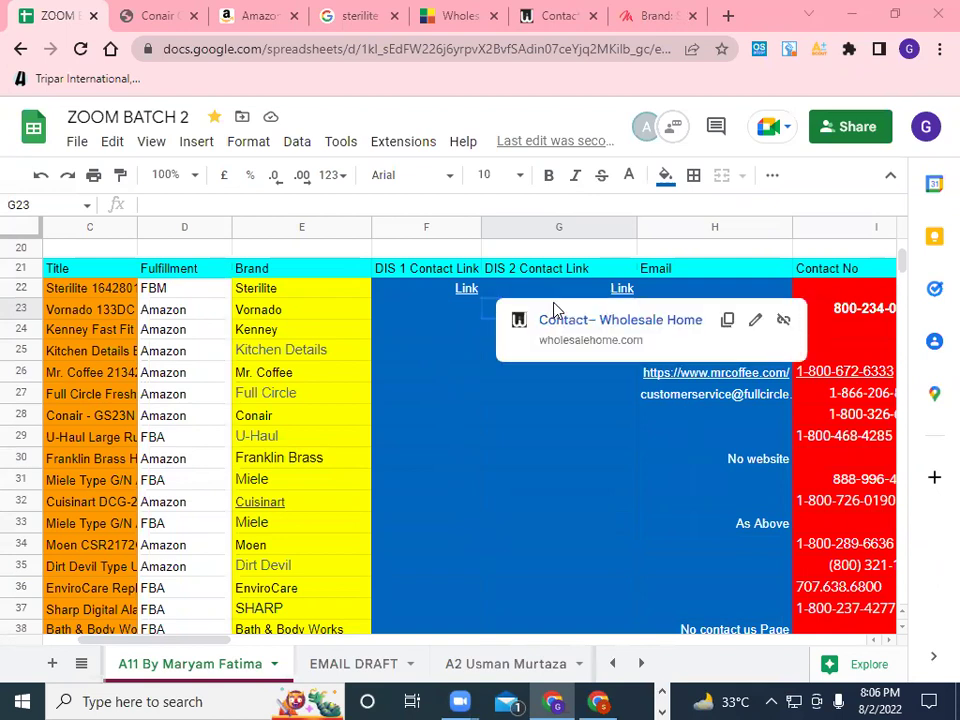
{"action": "mouse_move", "coordinate": [465, 293]}
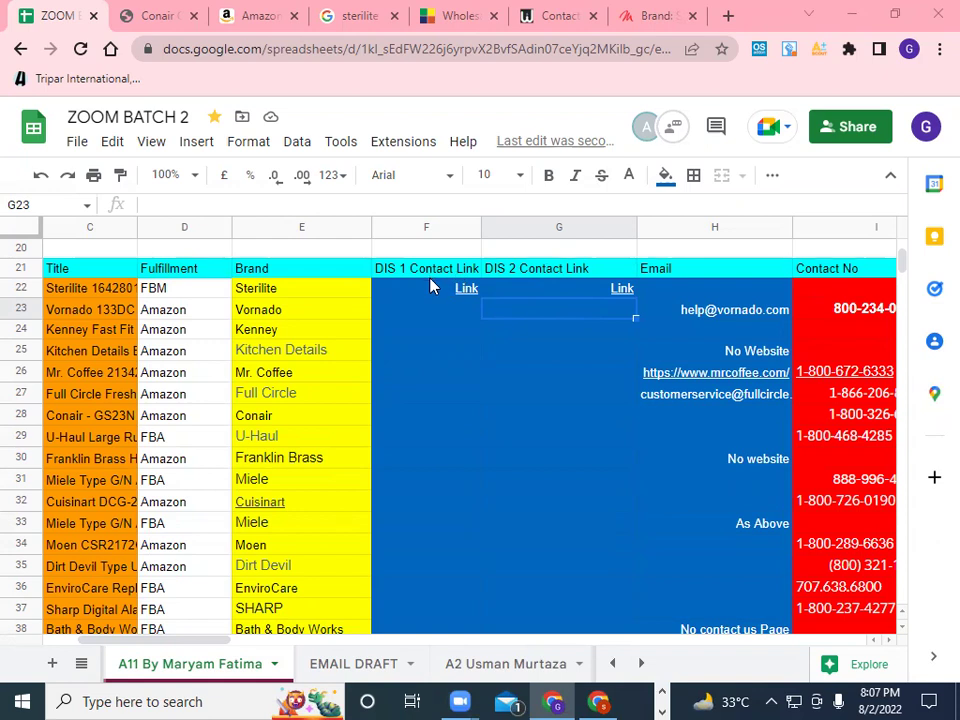
{"action": "mouse_move", "coordinate": [433, 288]}
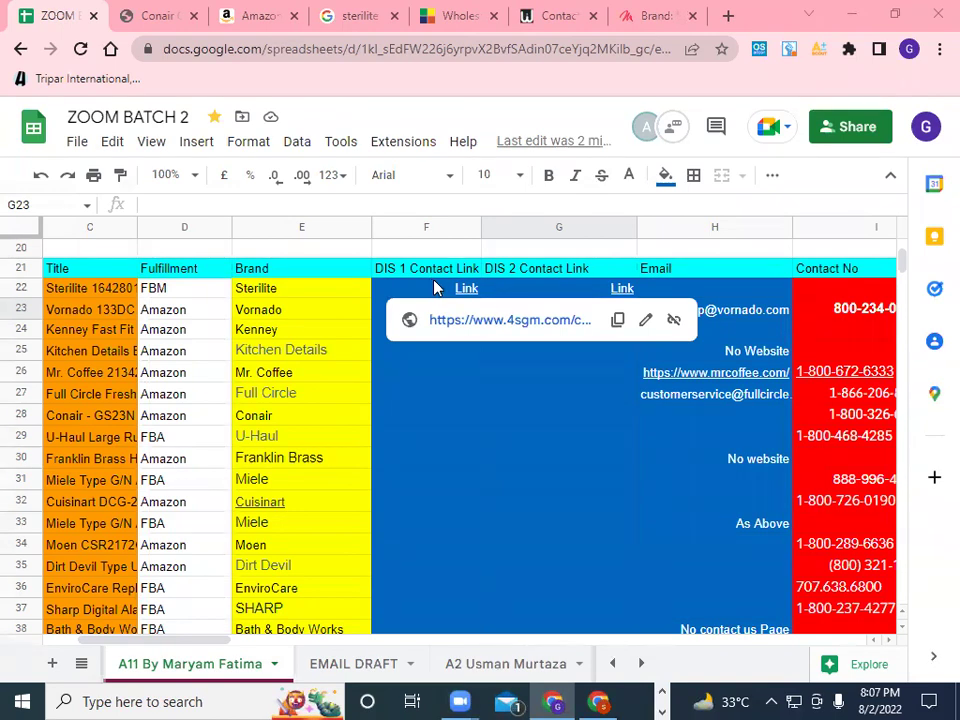
{"action": "mouse_move", "coordinate": [622, 291]}
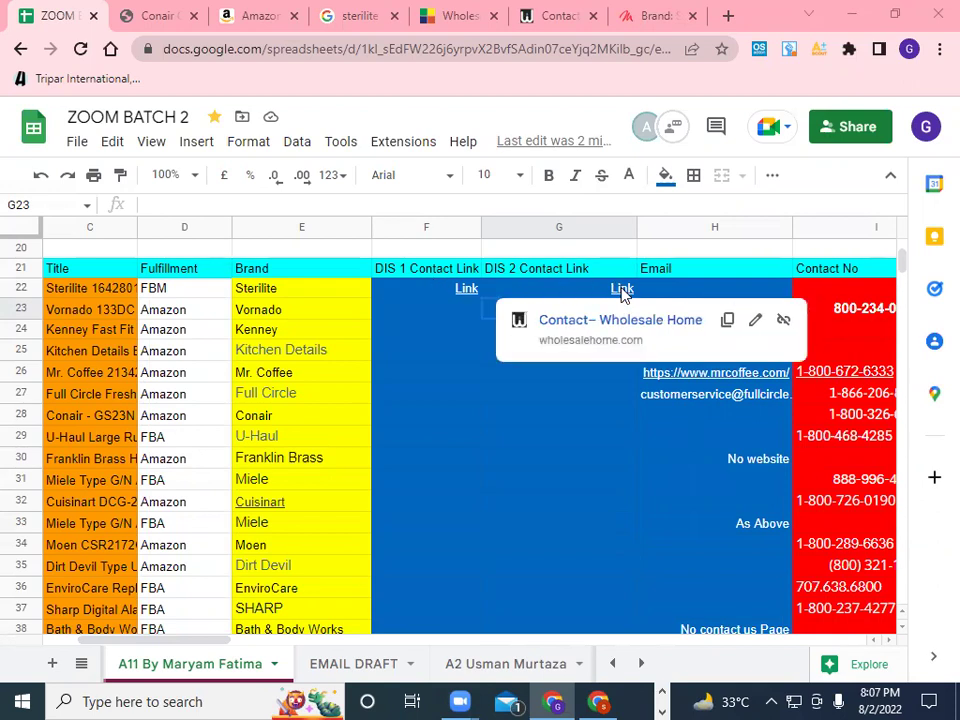